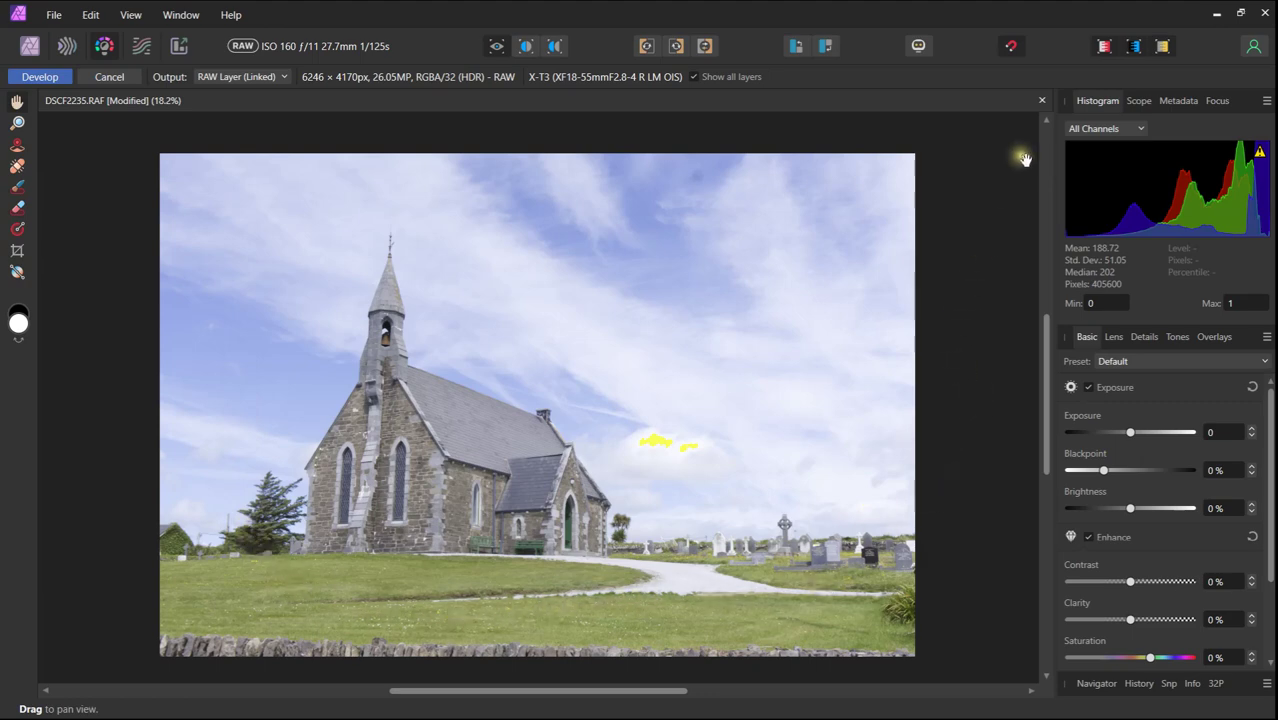
pyautogui.click(1162, 50)
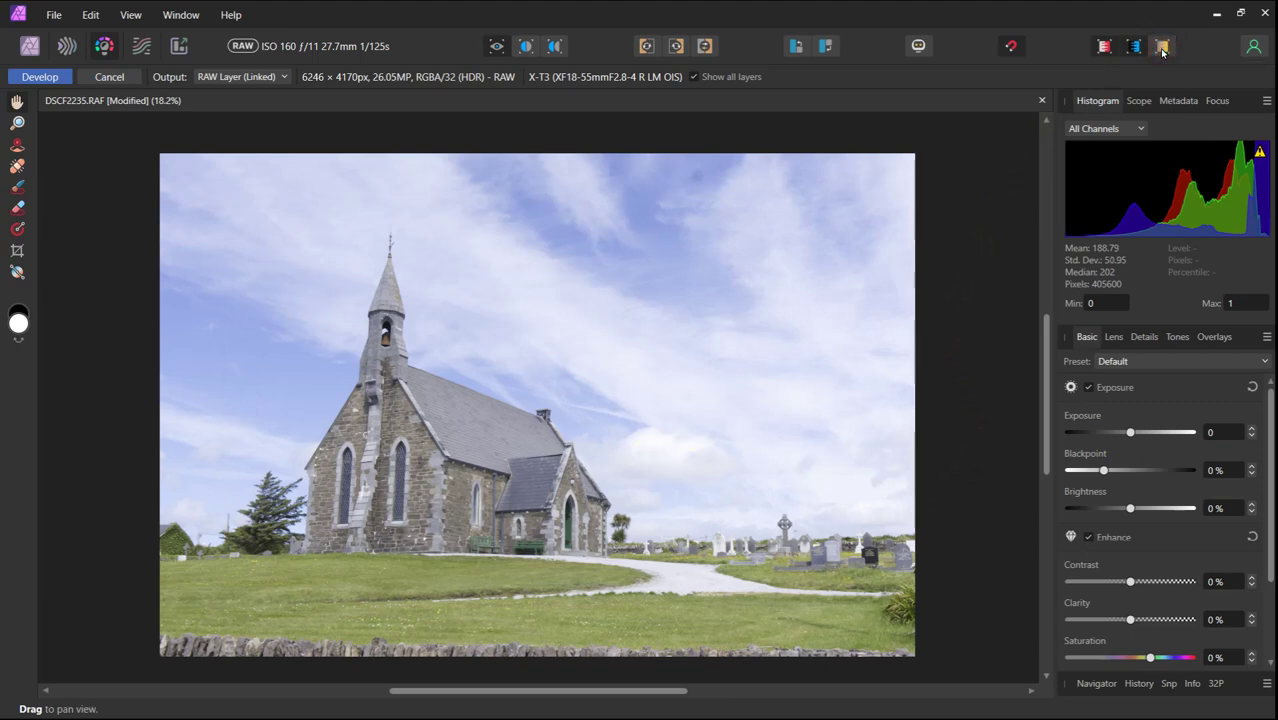
pyautogui.click(1162, 49)
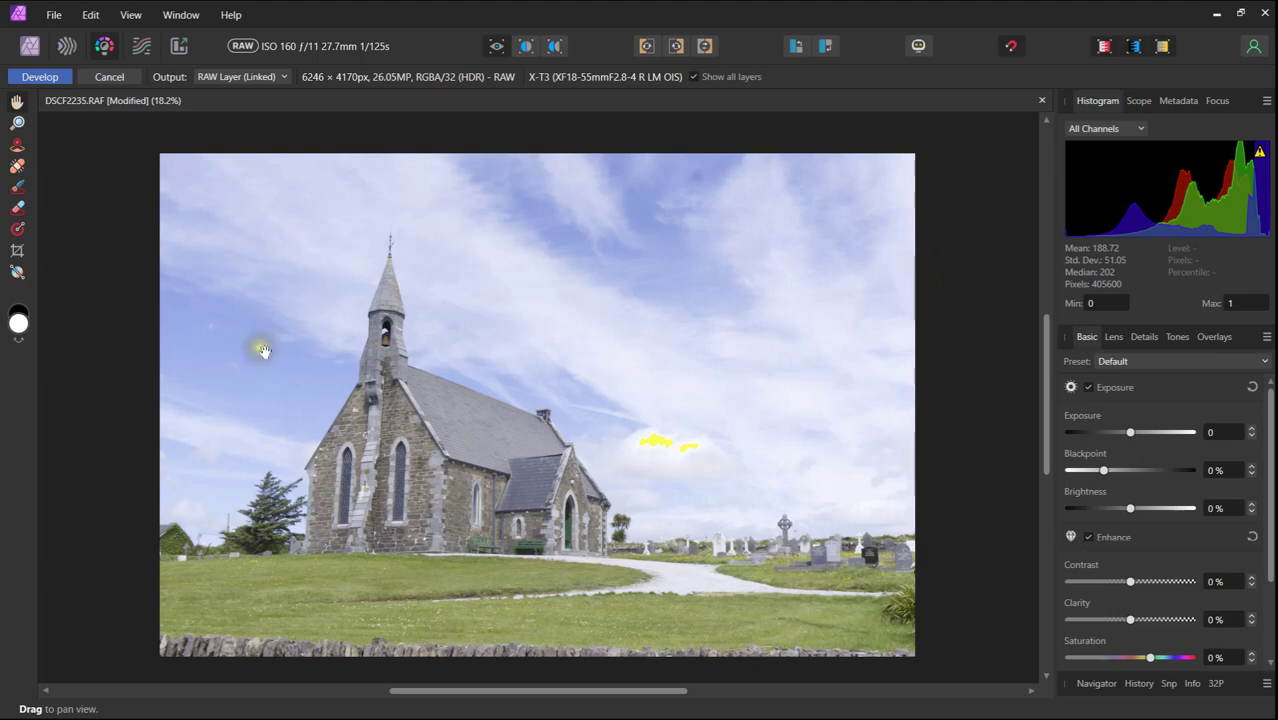
pyautogui.click(285, 468)
pyautogui.click(515, 218)
# - In the Basic tab, settle Exposure at -0.5 and drag Blackpoint up to 5%
pyautogui.click(1252, 437)
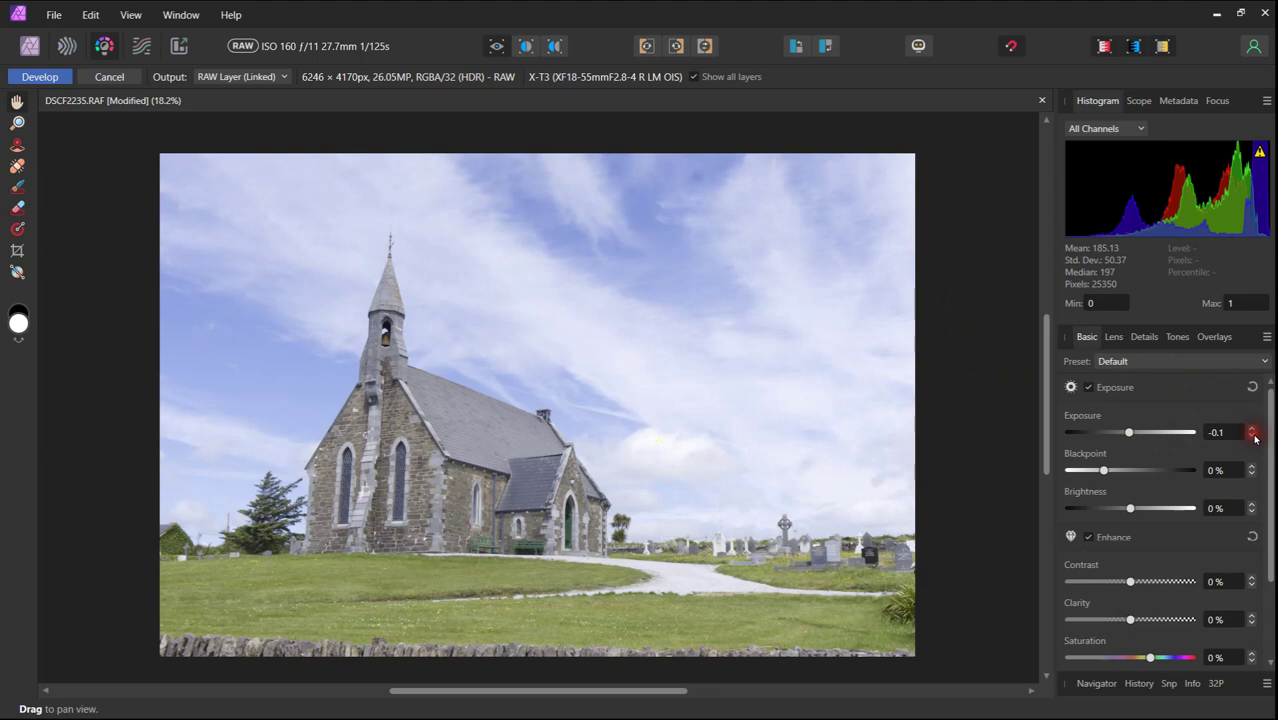
pyautogui.click(1254, 437)
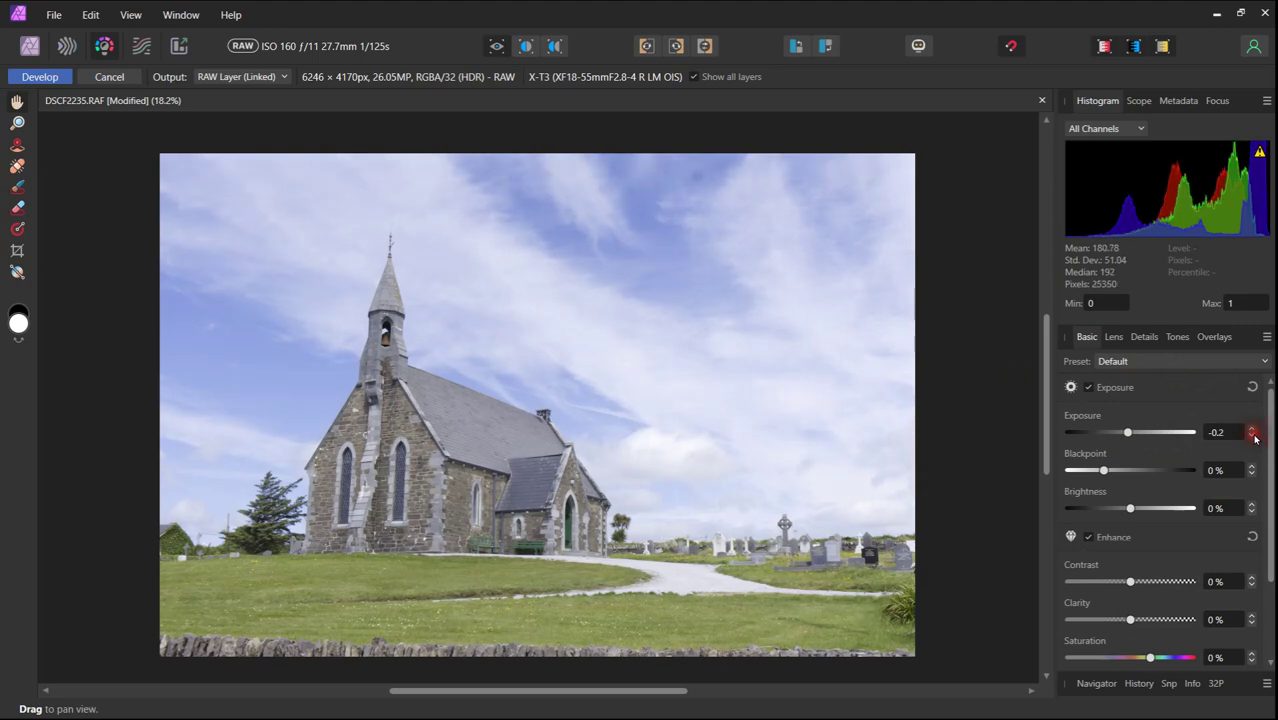
pyautogui.click(1254, 437)
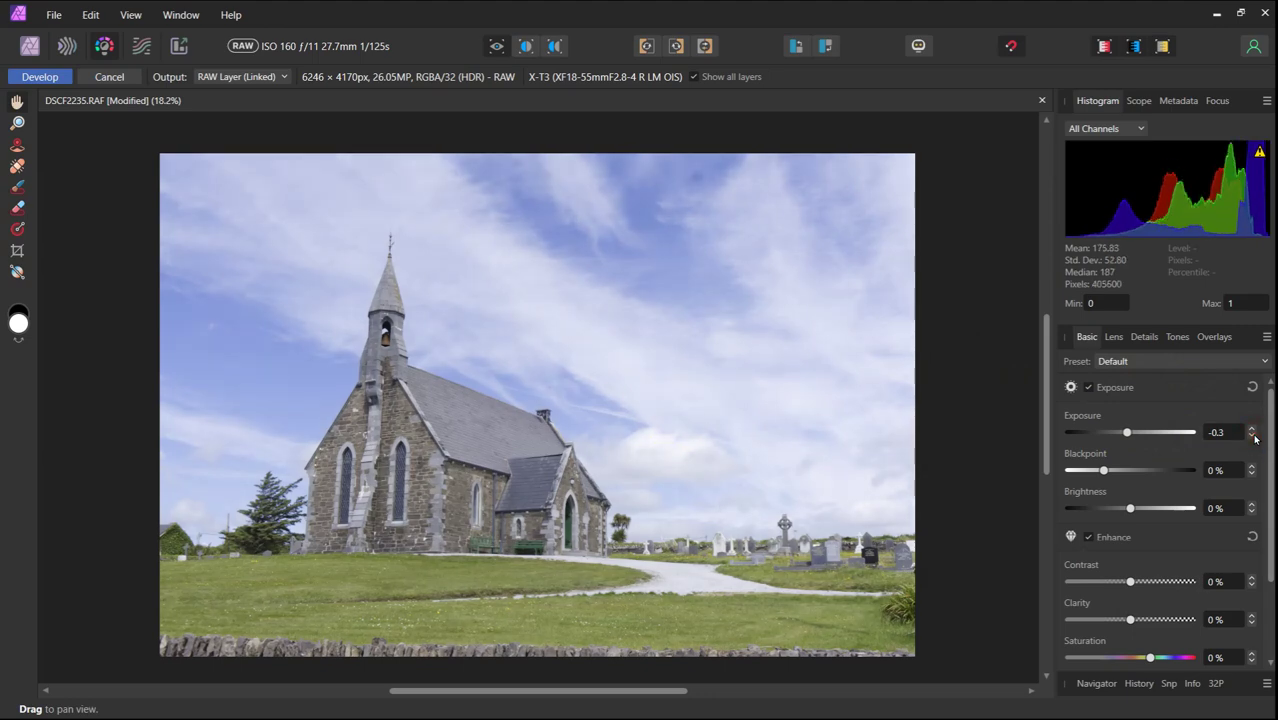
pyautogui.click(1254, 437)
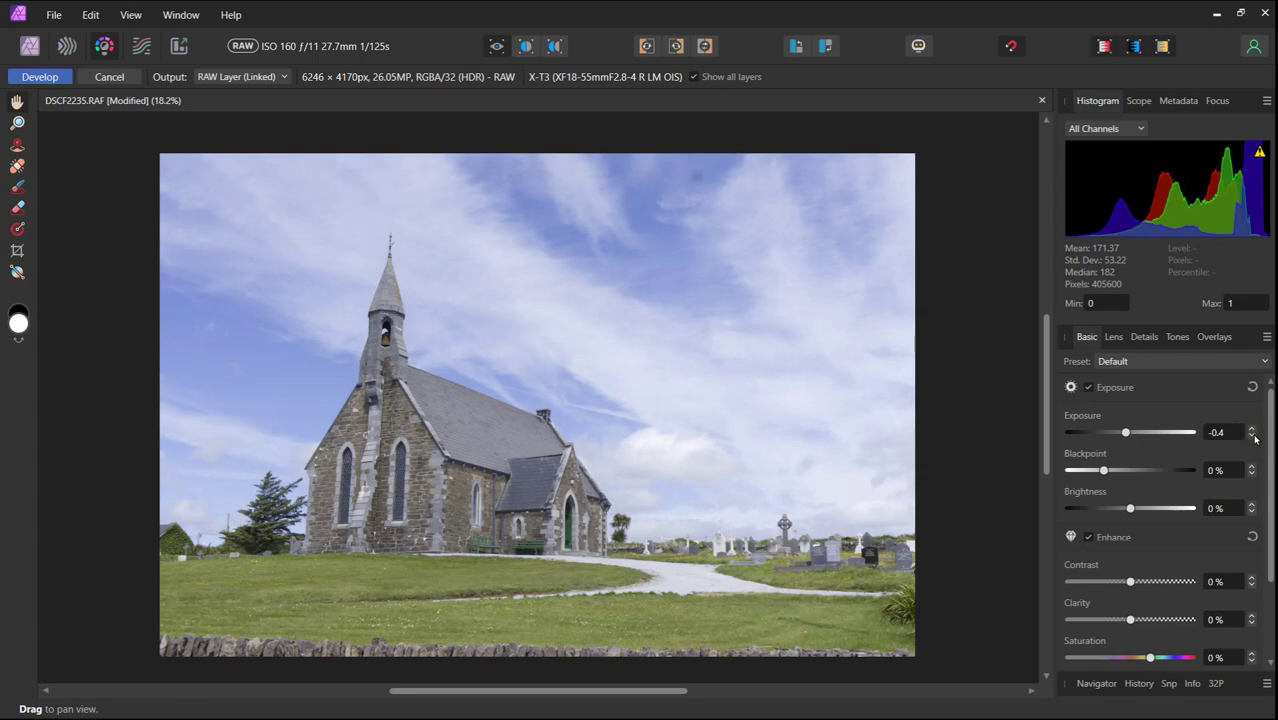
pyautogui.click(1254, 437)
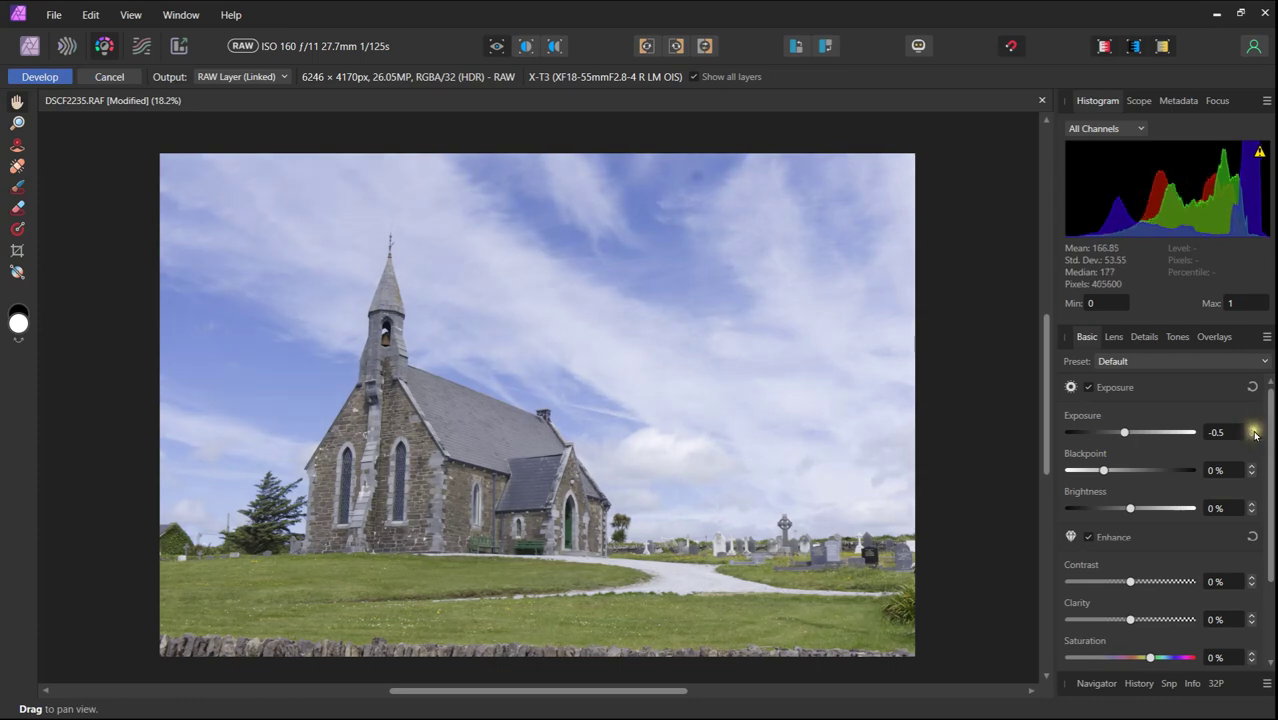
pyautogui.click(1254, 428)
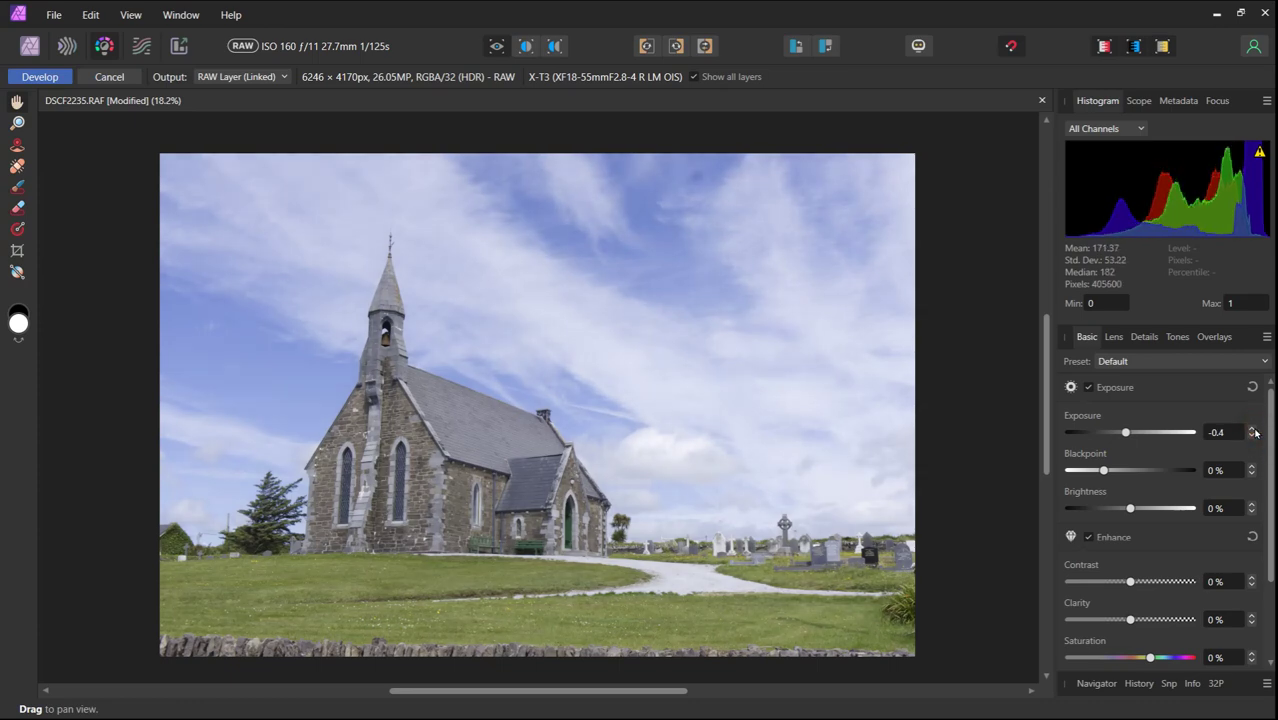
pyautogui.click(1254, 430)
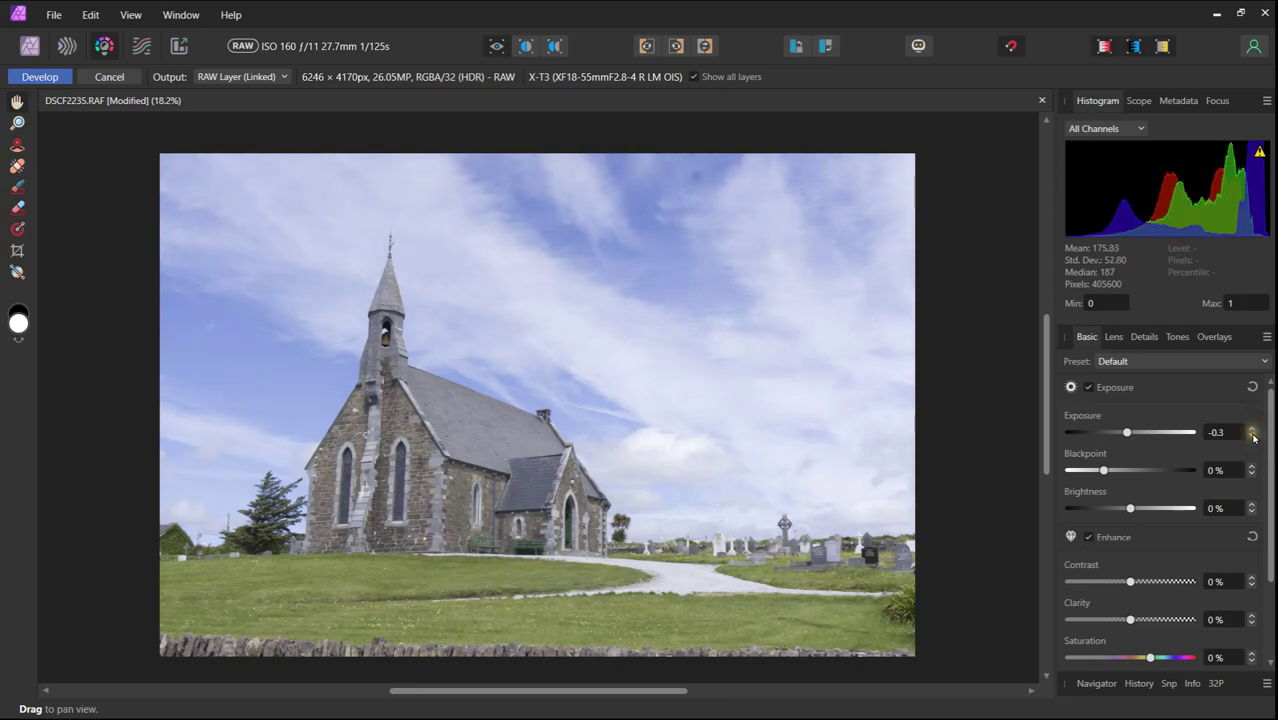
pyautogui.click(1254, 437)
pyautogui.click(1254, 437)
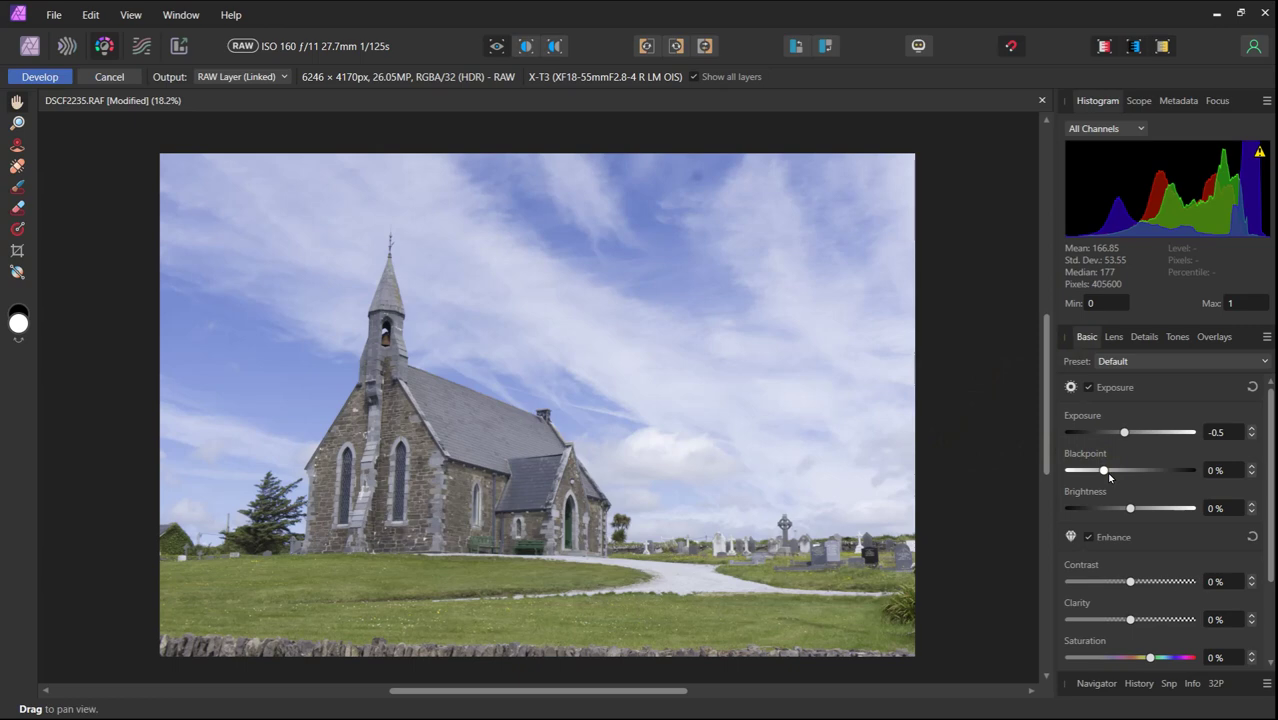
pyautogui.moveTo(1106, 476); pyautogui.dragTo(1124, 476)
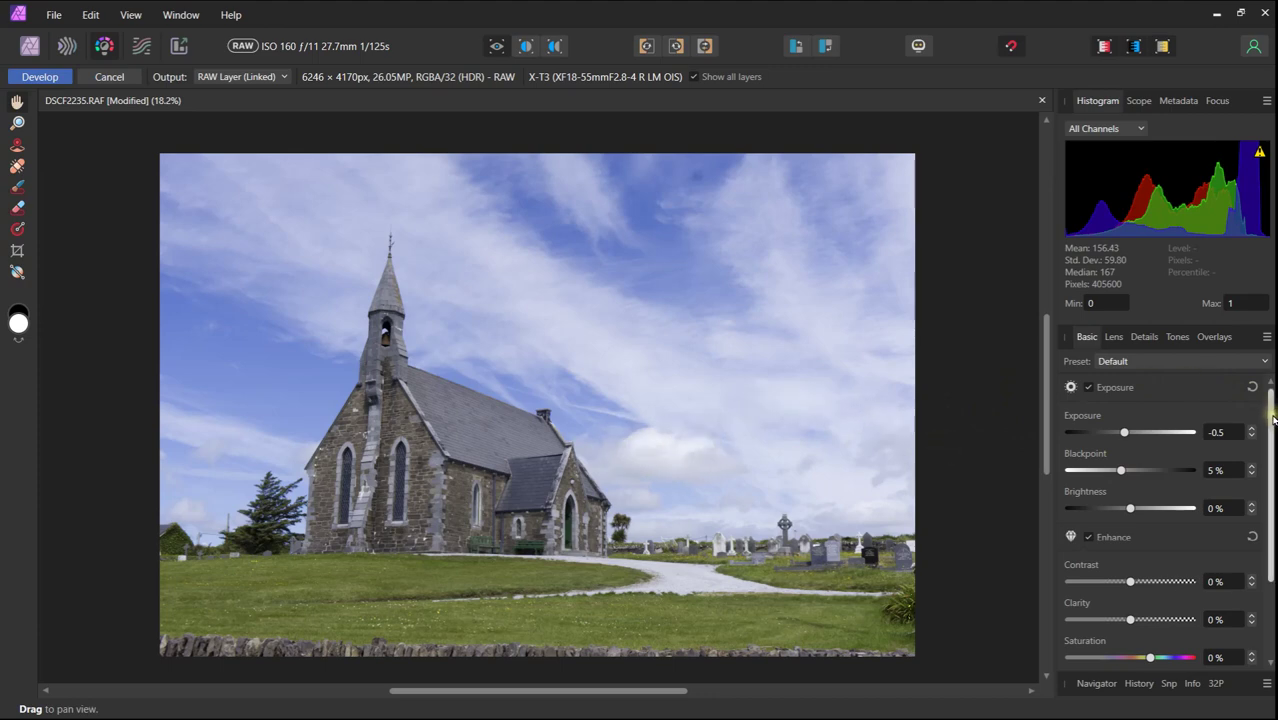
# - Turn on Shadows & Highlights, setting Shadows to 10% and Highlights to -19%
pyautogui.scroll(-3, 1272, 420)
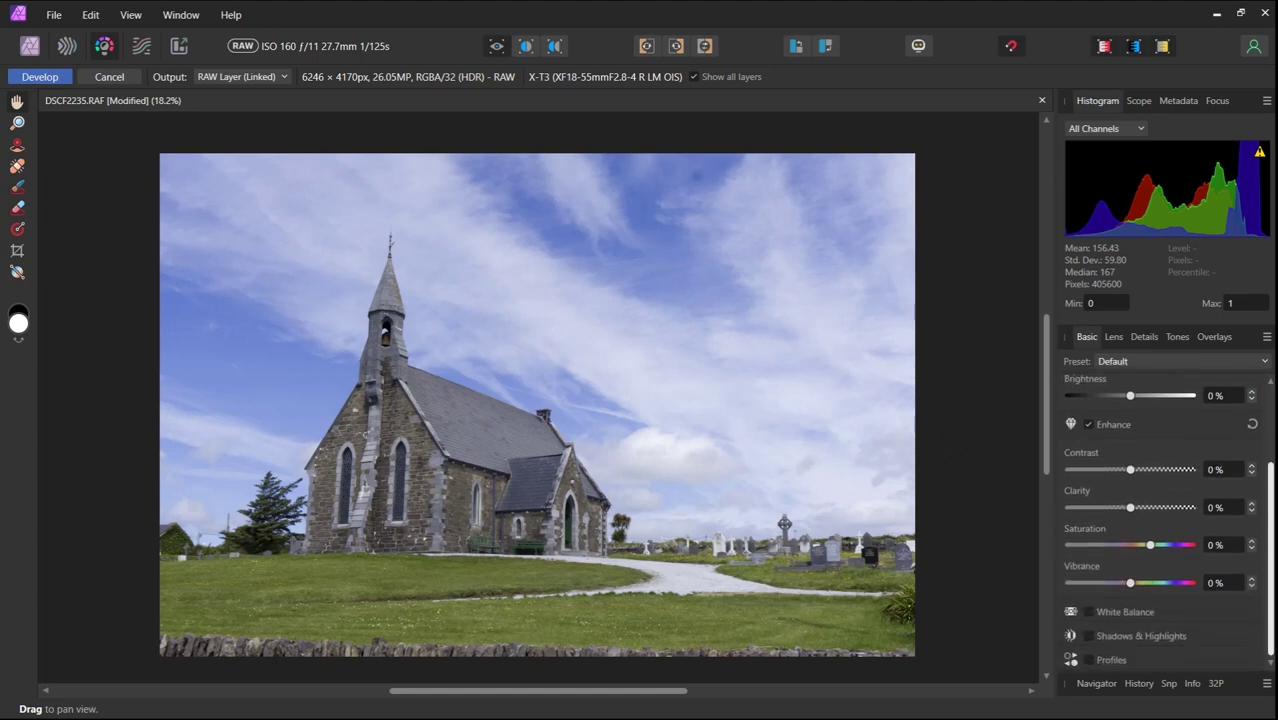
pyautogui.click(1090, 637)
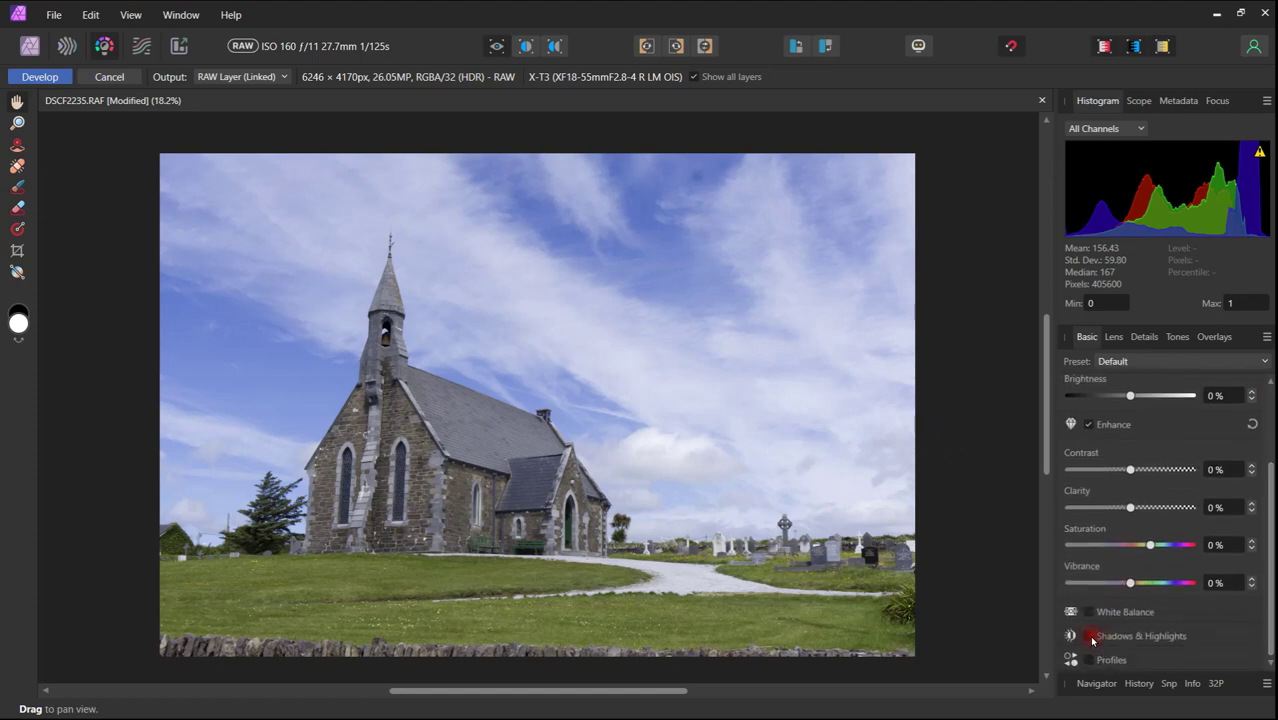
pyautogui.scroll(-1, 1135, 610)
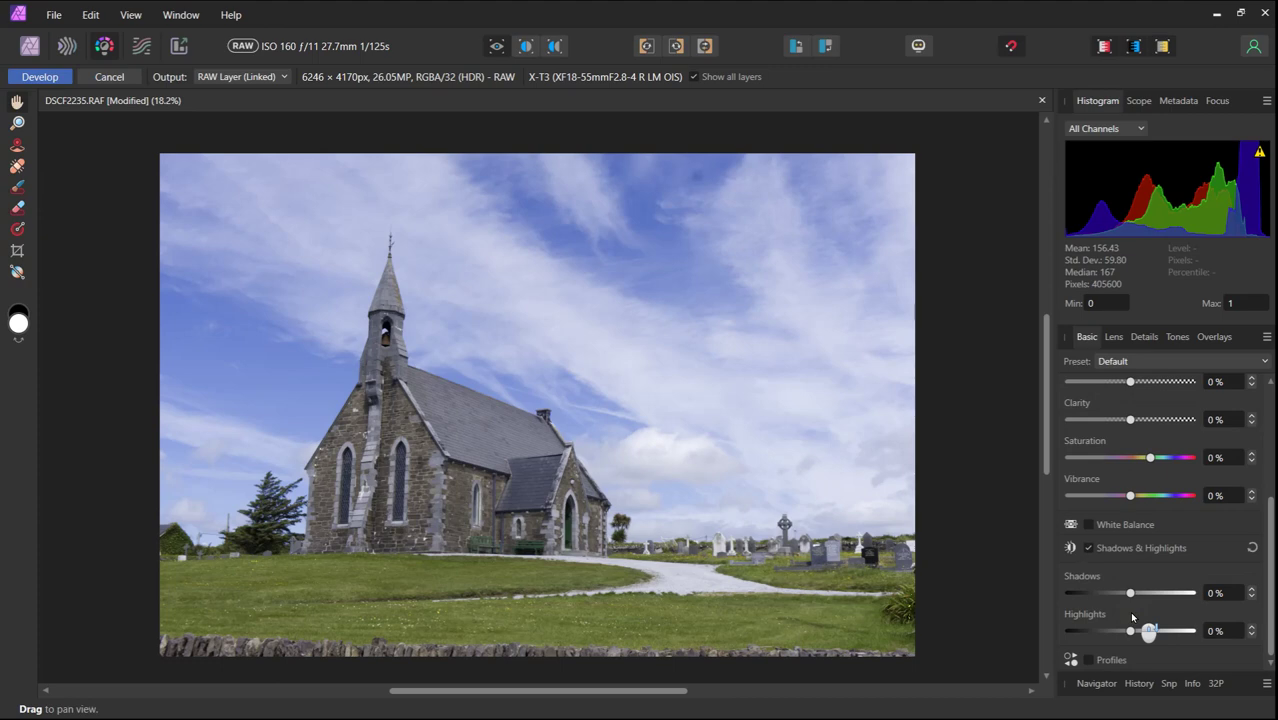
pyautogui.click(1131, 593)
pyautogui.moveTo(1131, 593)
pyautogui.mouseDown()
pyautogui.moveTo(1195, 591)
pyautogui.moveTo(1045, 580)
pyautogui.moveTo(1162, 586)
pyautogui.moveTo(1124, 588)
pyautogui.moveTo(1140, 587)
pyautogui.mouseUp()
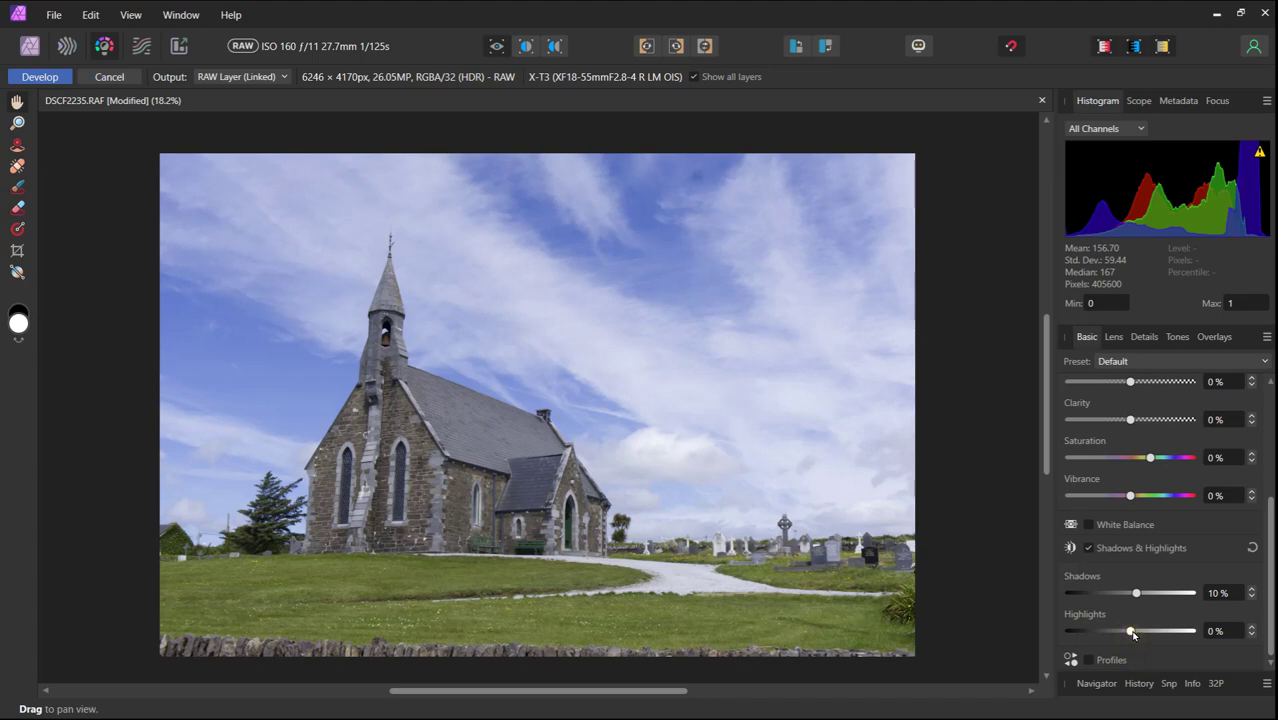
pyautogui.moveTo(1133, 635)
pyautogui.mouseDown()
pyautogui.moveTo(1087, 626)
pyautogui.moveTo(1150, 620)
pyautogui.moveTo(1101, 626)
pyautogui.moveTo(1122, 631)
pyautogui.mouseUp()
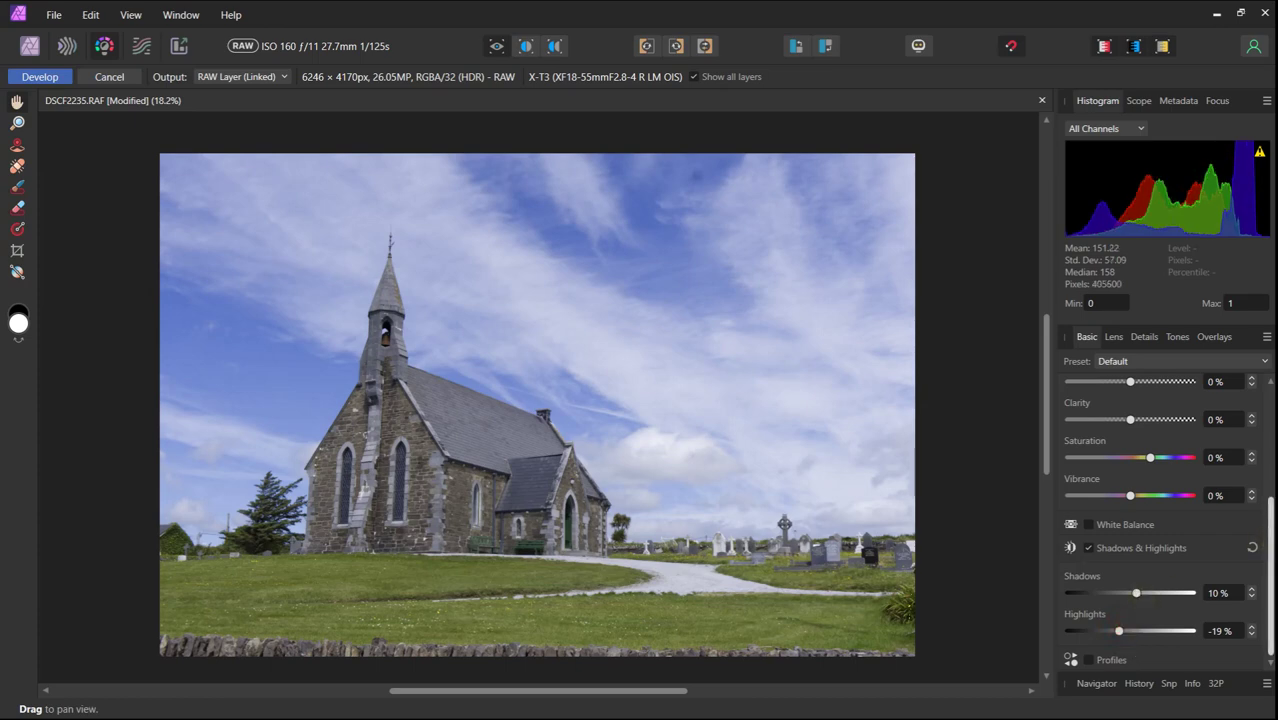
pyautogui.moveTo(1273, 562); pyautogui.dragTo(1273, 498)
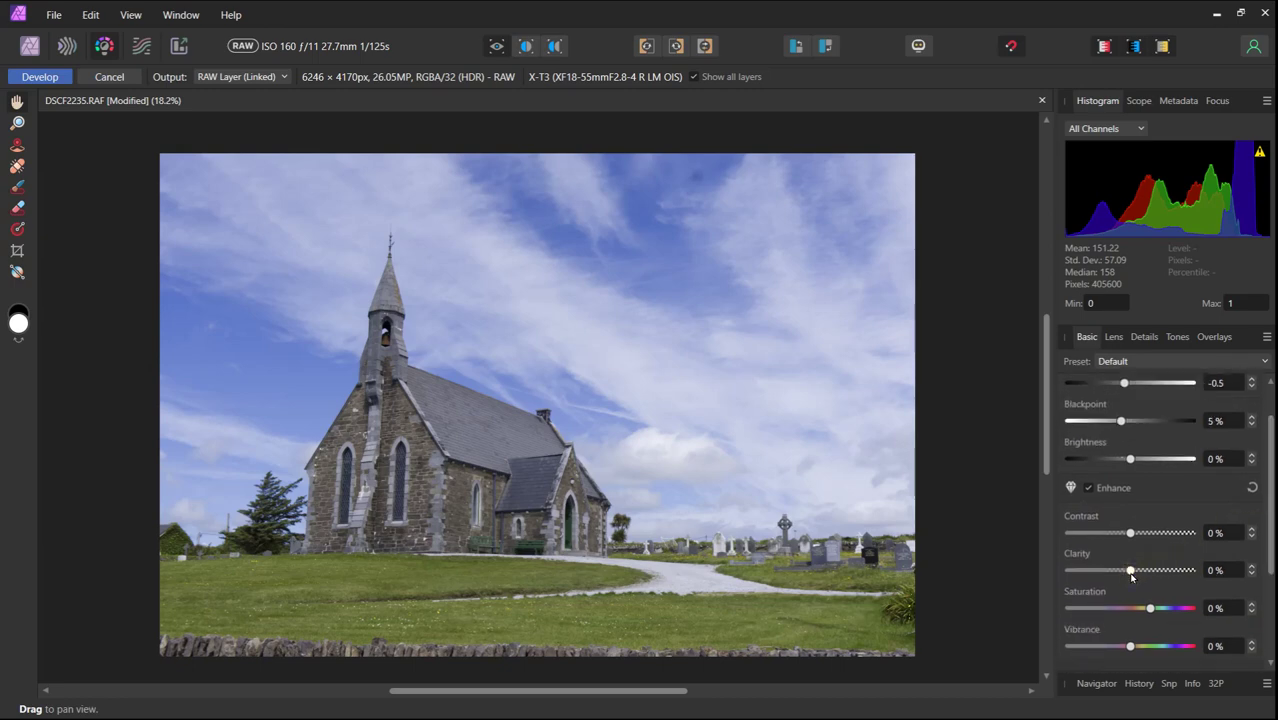
# - Set Clarity to 8% and Contrast to 13%, and lift the Shadows slider to 32%
pyautogui.moveTo(1131, 577)
pyautogui.mouseDown()
pyautogui.moveTo(1189, 565)
pyautogui.moveTo(1138, 569)
pyautogui.mouseUp()
pyautogui.moveTo(1137, 569); pyautogui.dragTo(1137, 569)
pyautogui.moveTo(1134, 536); pyautogui.dragTo(1134, 536)
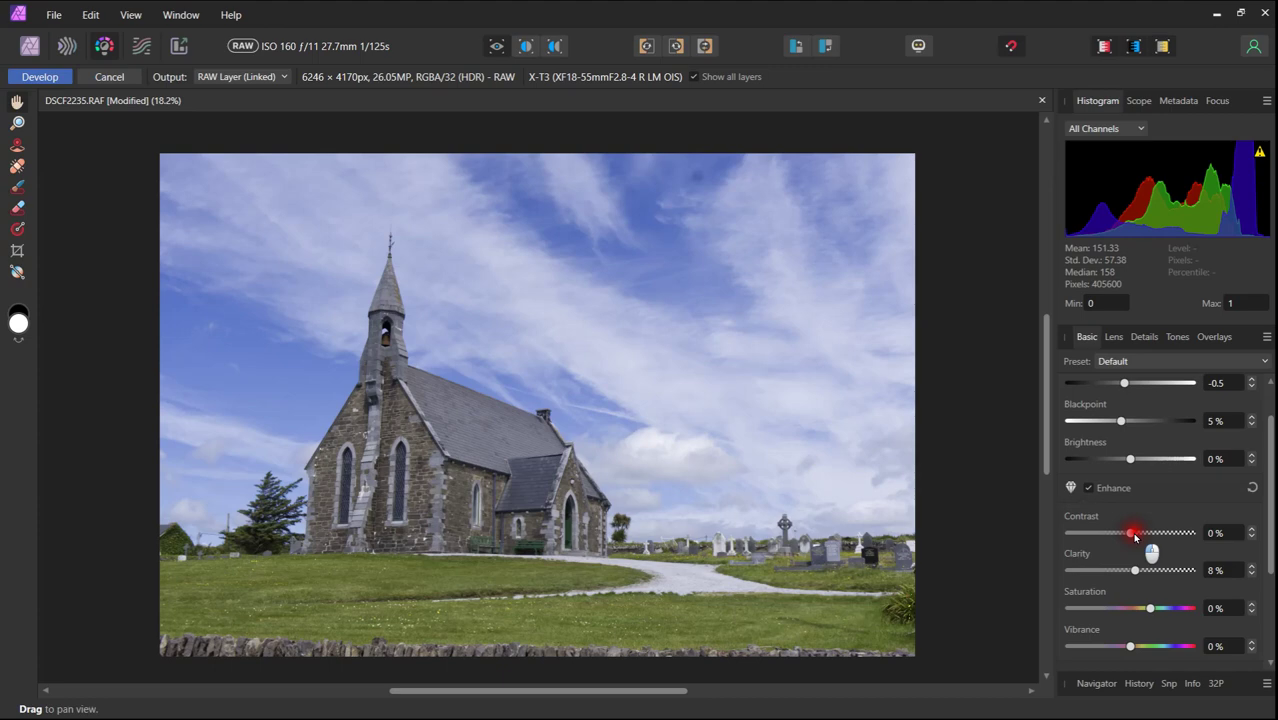
pyautogui.moveTo(1134, 536); pyautogui.dragTo(1150, 537)
pyautogui.scroll(-5, 1272, 517)
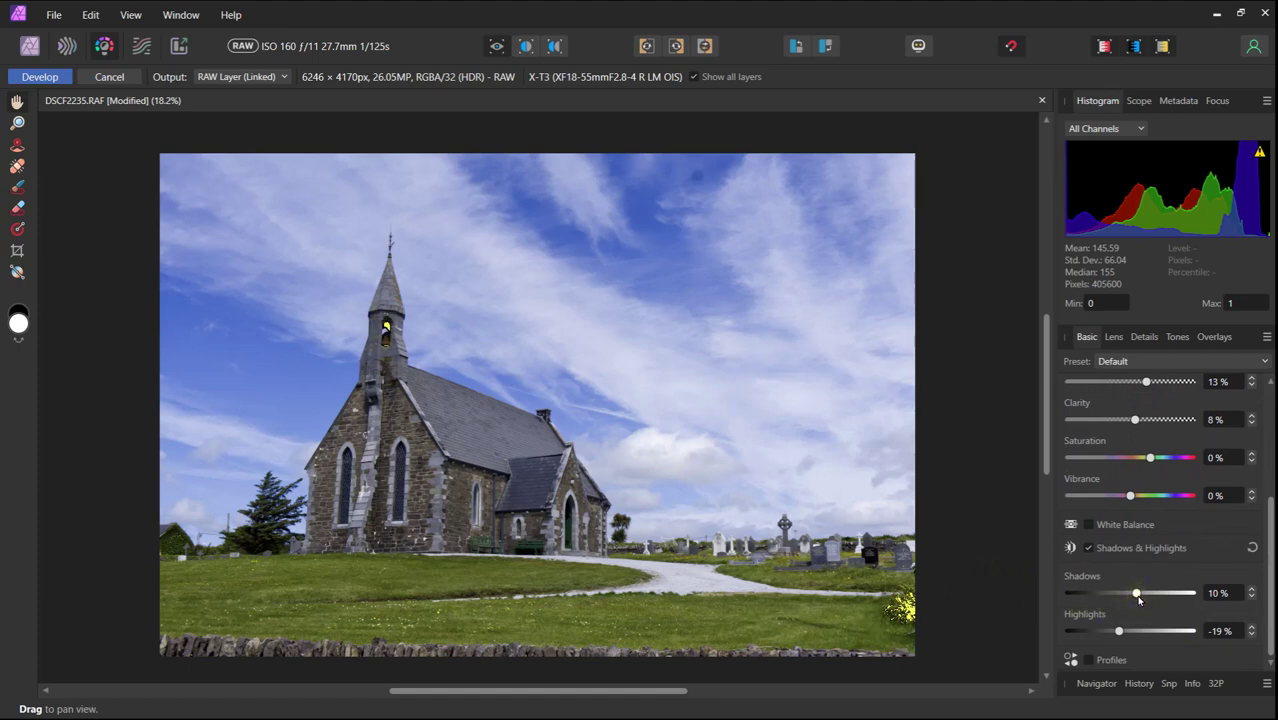
pyautogui.moveTo(1137, 596)
pyautogui.mouseDown()
pyautogui.moveTo(1205, 598)
pyautogui.moveTo(1172, 596)
pyautogui.moveTo(1225, 615)
pyautogui.moveTo(1152, 603)
pyautogui.mouseUp()
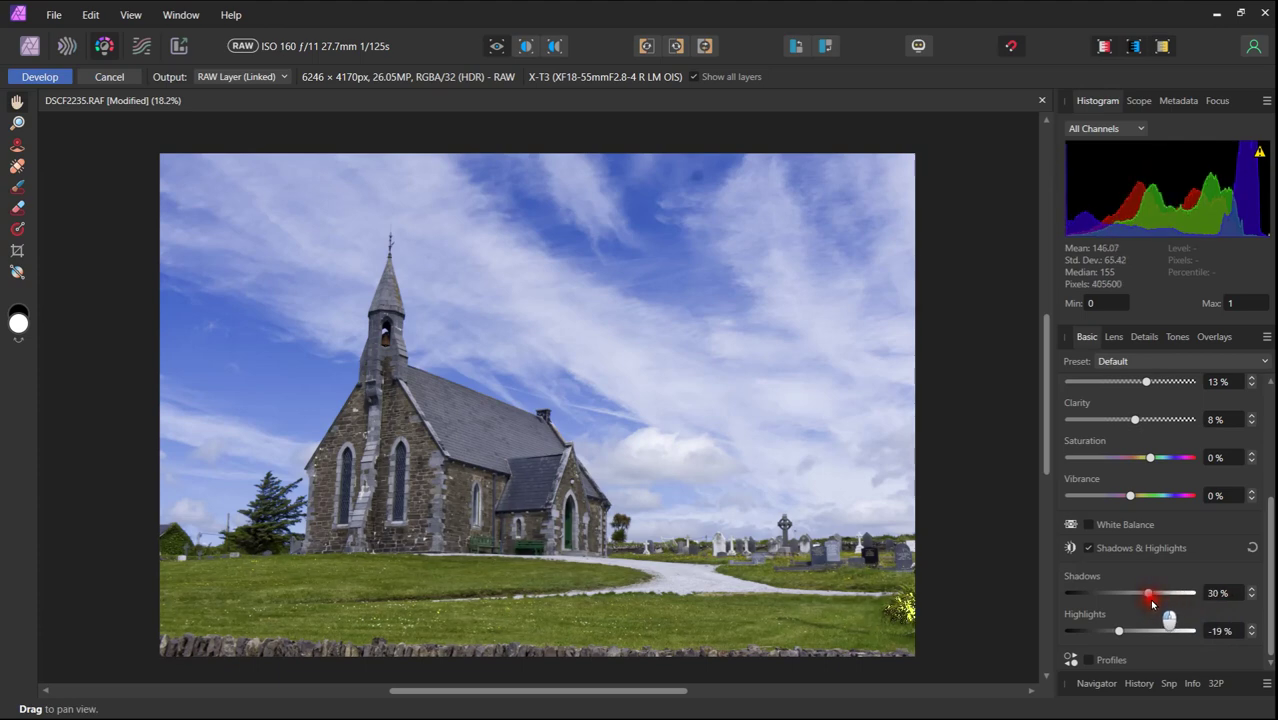
pyautogui.moveTo(1152, 603); pyautogui.dragTo(1153, 601)
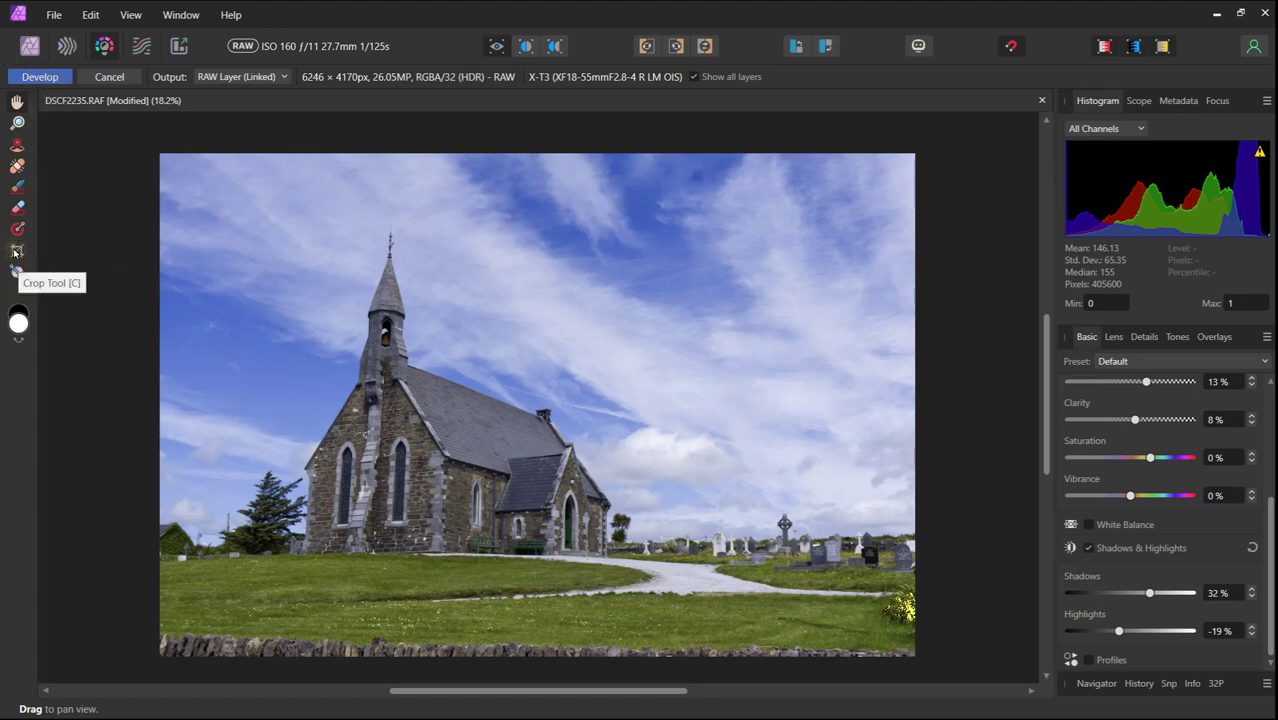
# - With the Crop Tool's Straighten option, level the photo along the church's left wall
pyautogui.click(16, 252)
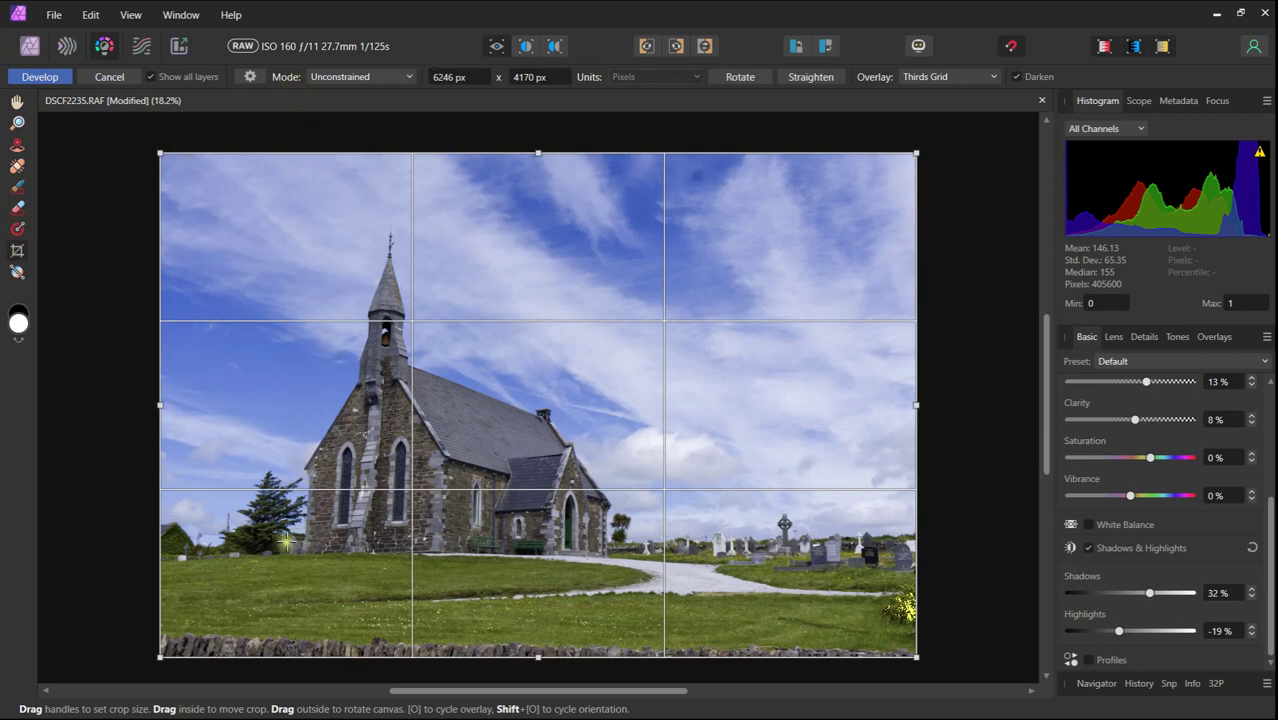
pyautogui.click(812, 78)
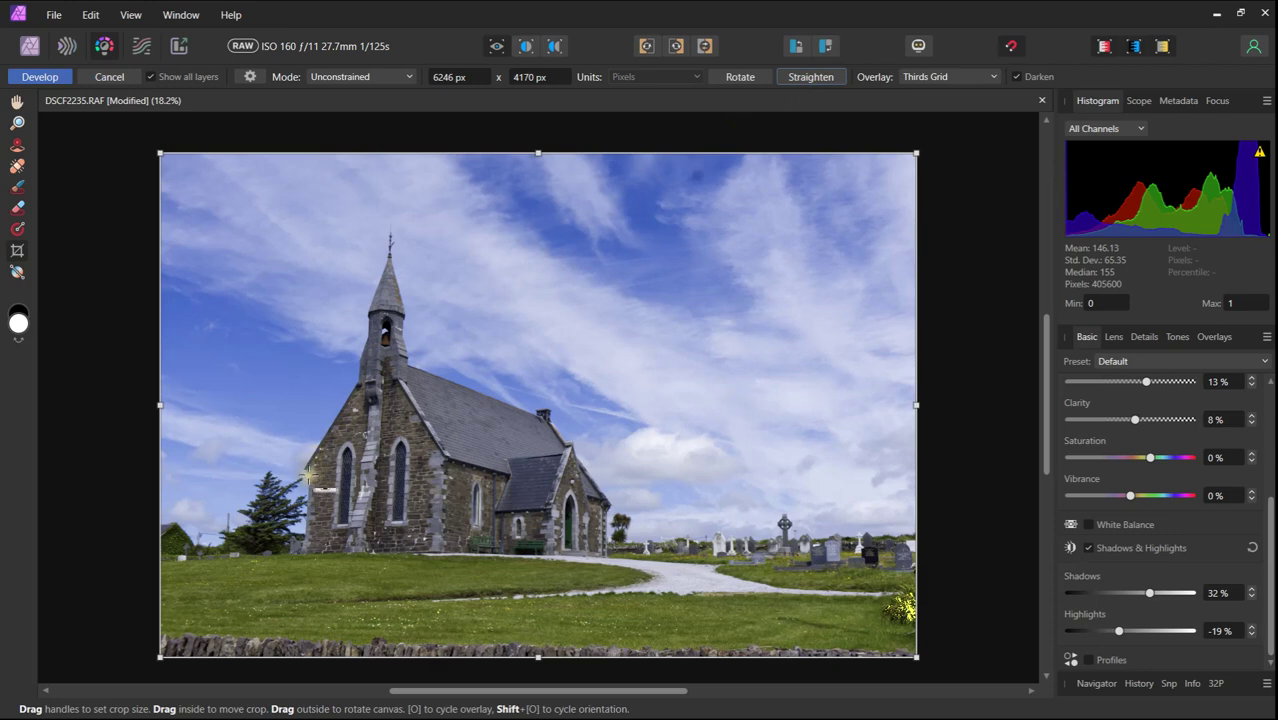
pyautogui.moveTo(308, 476); pyautogui.dragTo(302, 557)
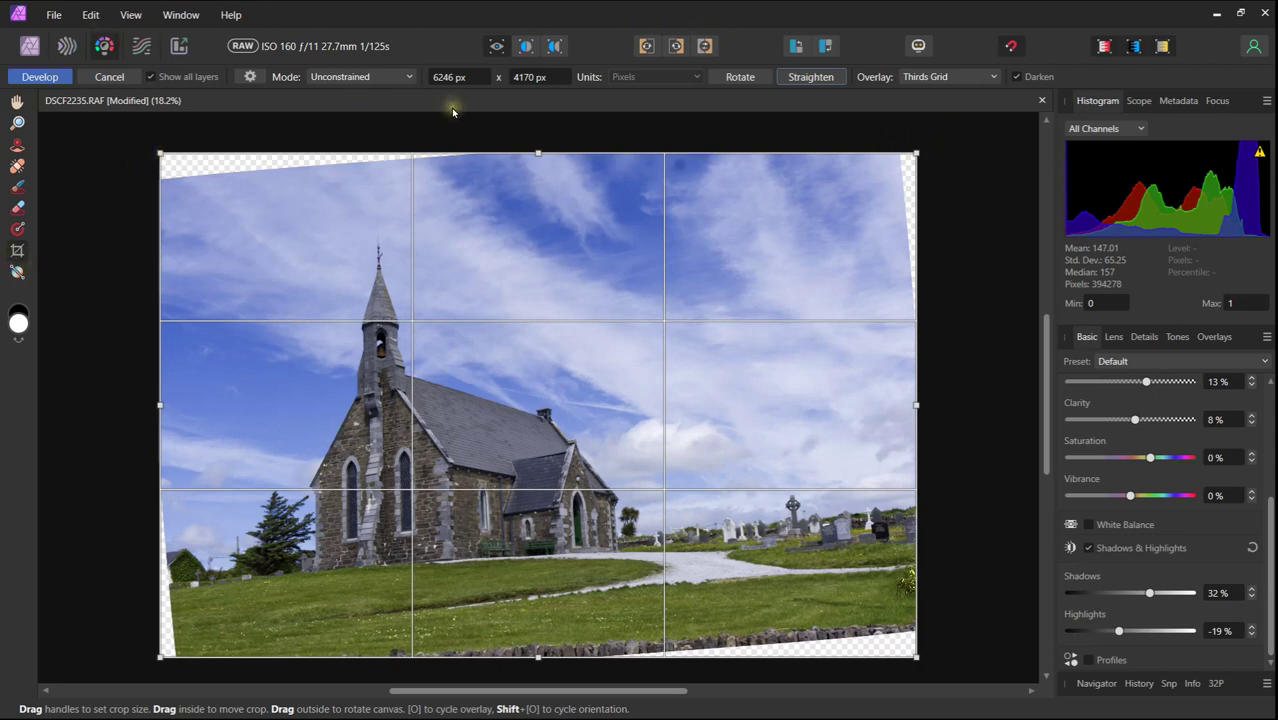
# - Pull the crop corners and edges inward past the transparent wedges and commit the crop
pyautogui.moveTo(919, 151); pyautogui.dragTo(905, 183)
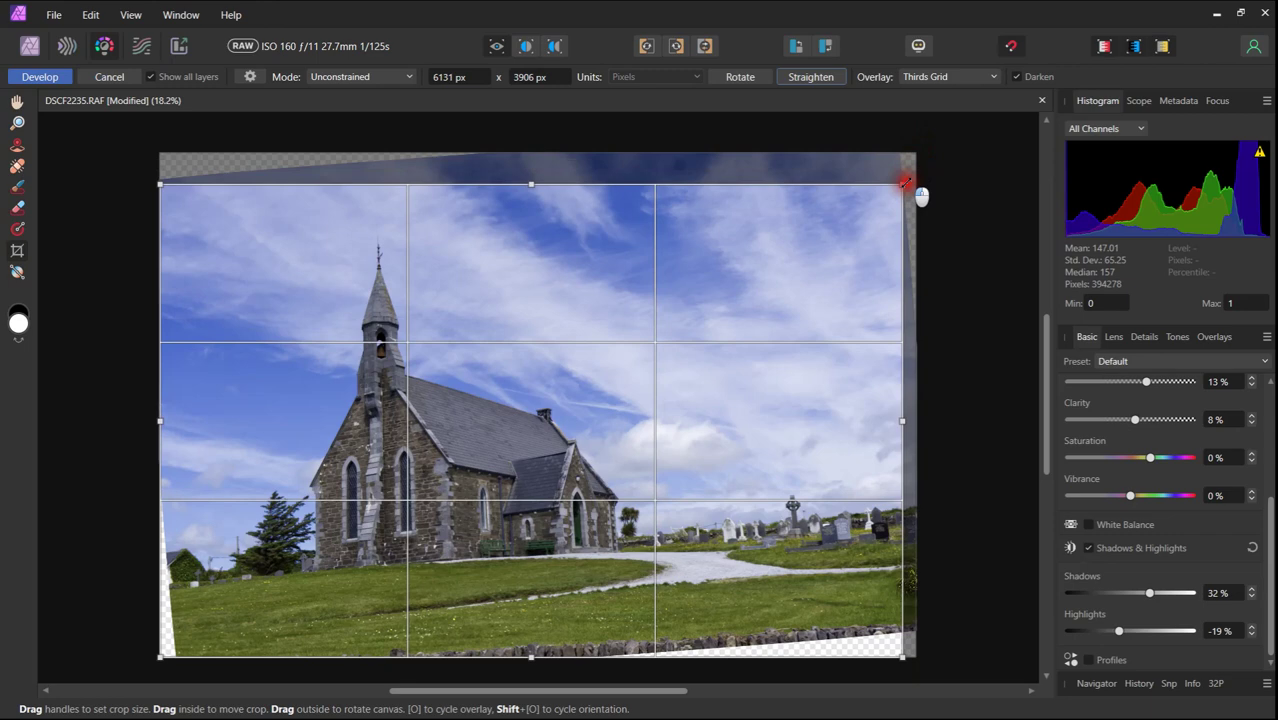
pyautogui.moveTo(905, 182); pyautogui.dragTo(903, 182)
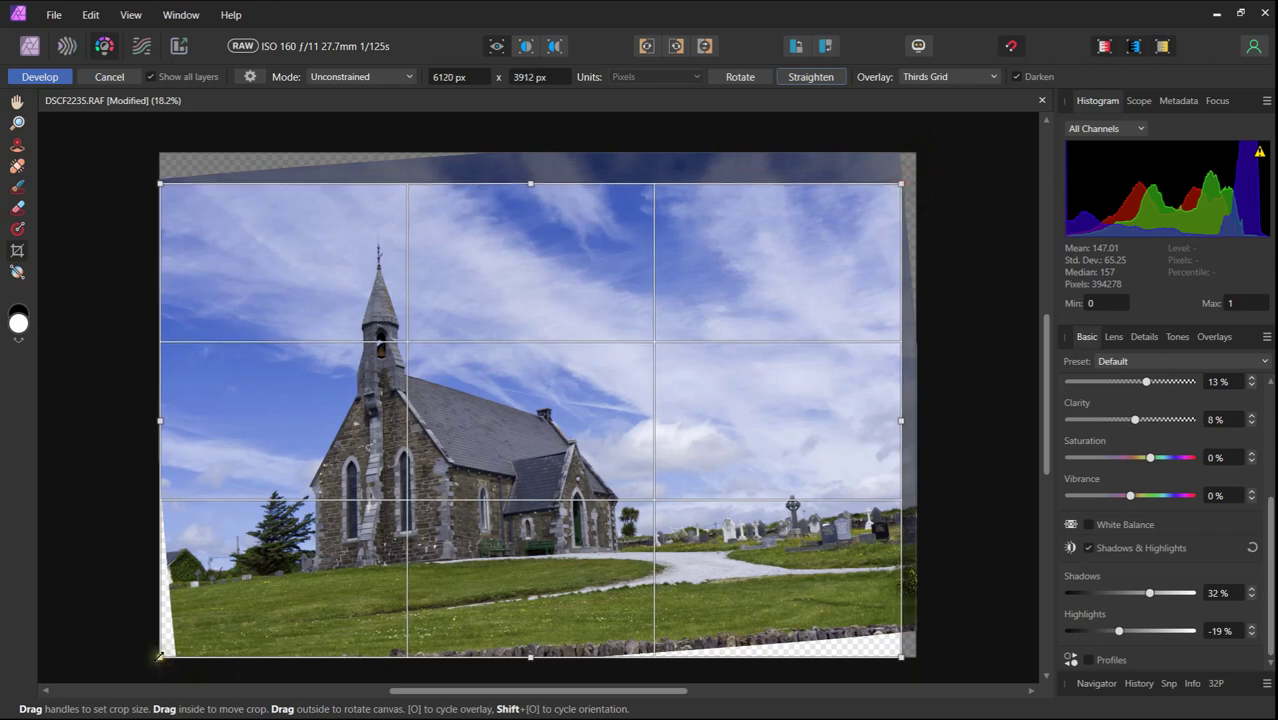
pyautogui.moveTo(162, 660); pyautogui.dragTo(211, 638)
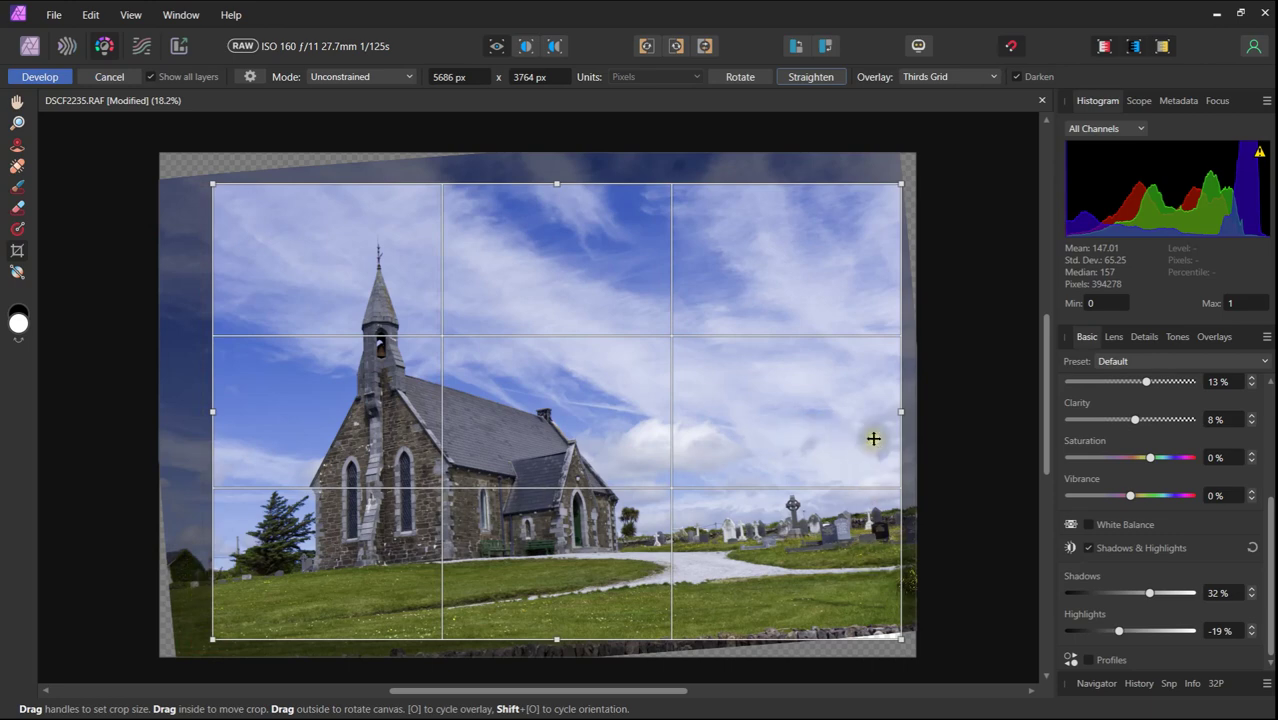
pyautogui.moveTo(905, 410); pyautogui.dragTo(864, 403)
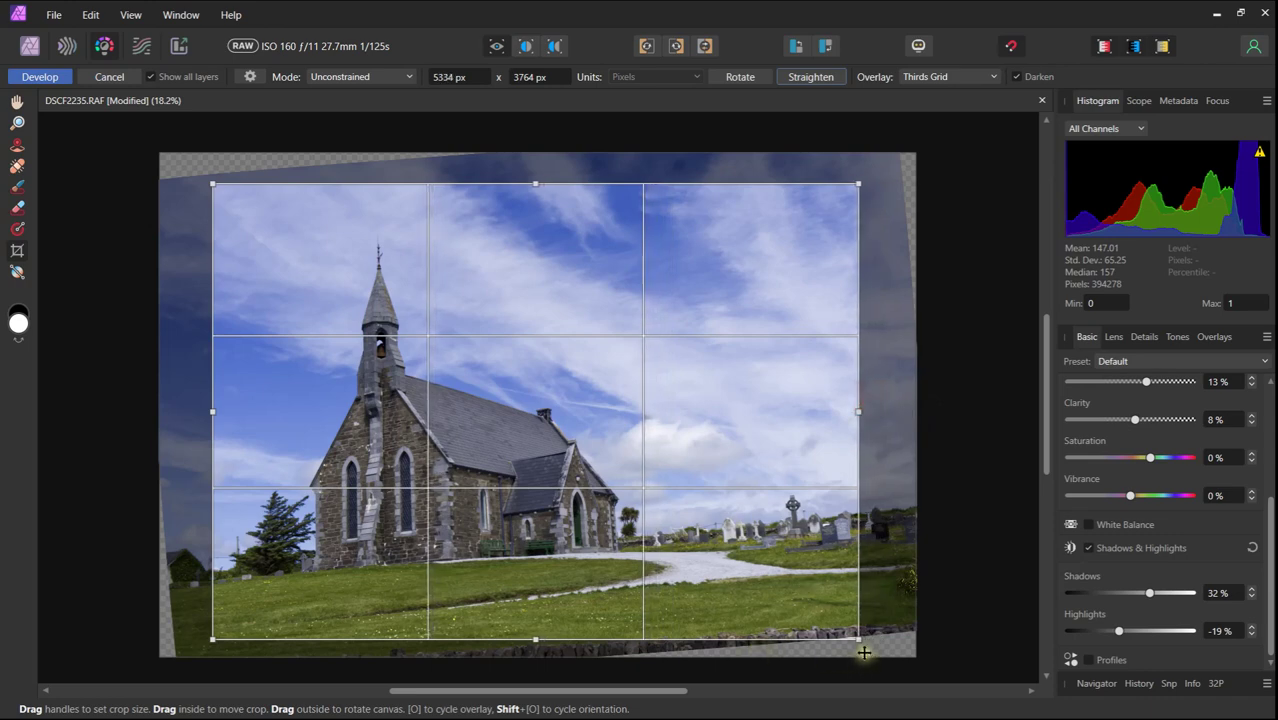
pyautogui.moveTo(537, 640); pyautogui.dragTo(537, 621)
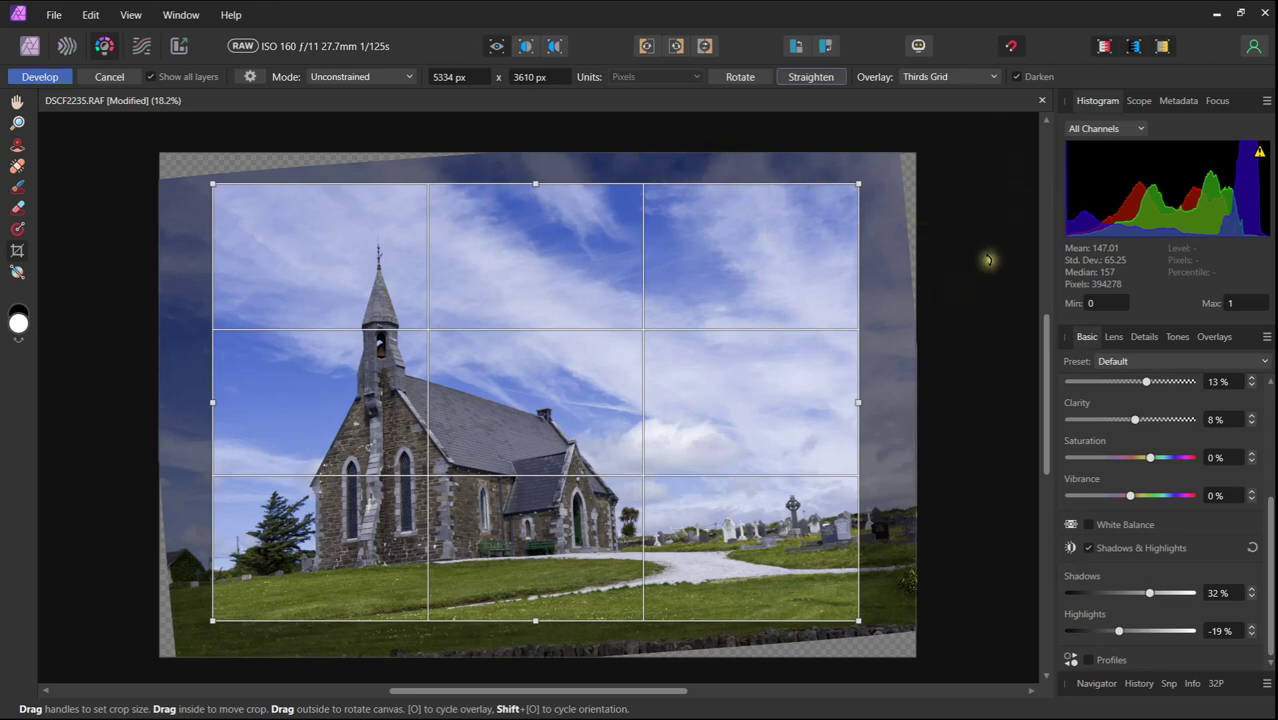
pyautogui.press('Return')
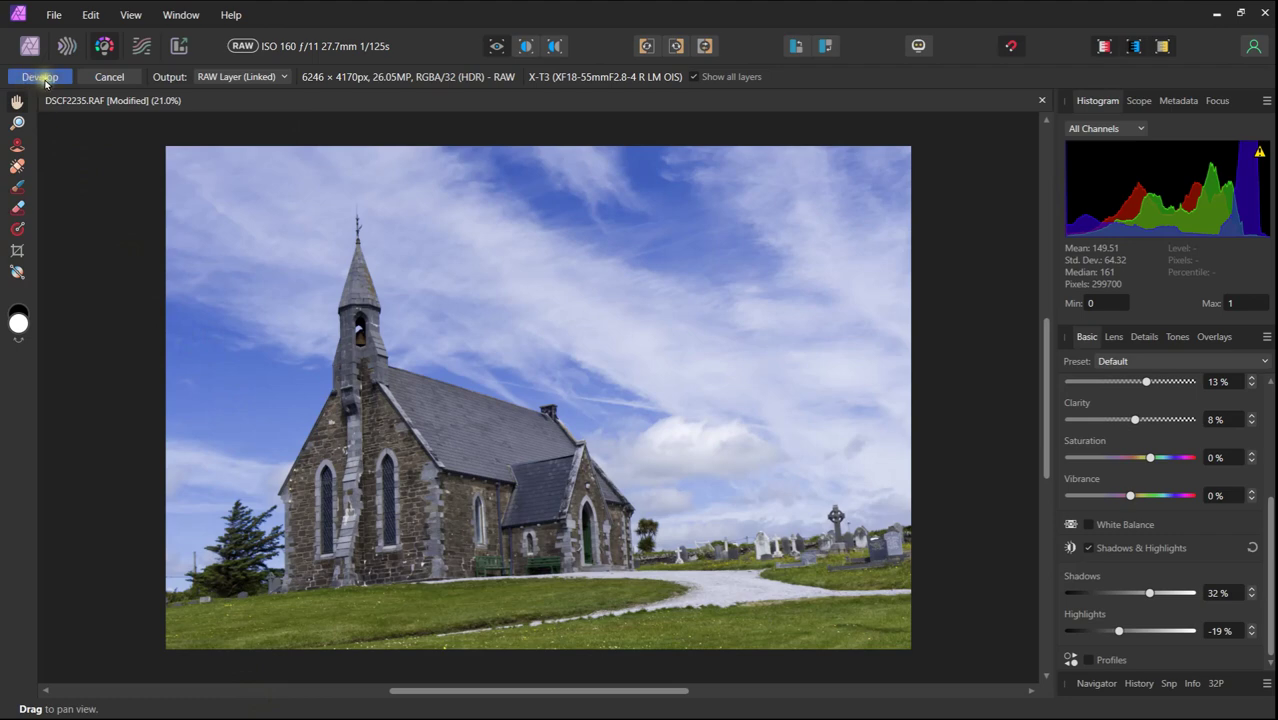
# - Develop the RAW file DSCF2235.RAF into a pixel layer in the Photo persona
pyautogui.click(42, 78)
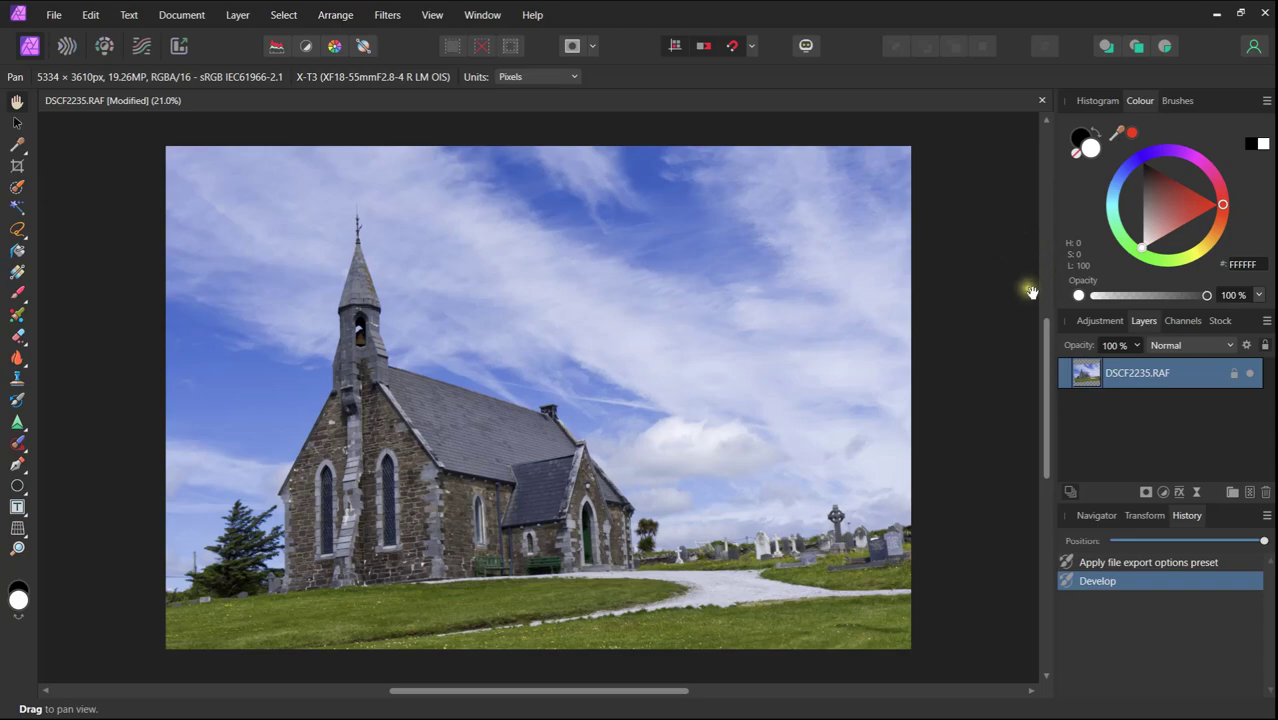
pyautogui.moveTo(926, 714)
pyautogui.moveTo(770, 705)
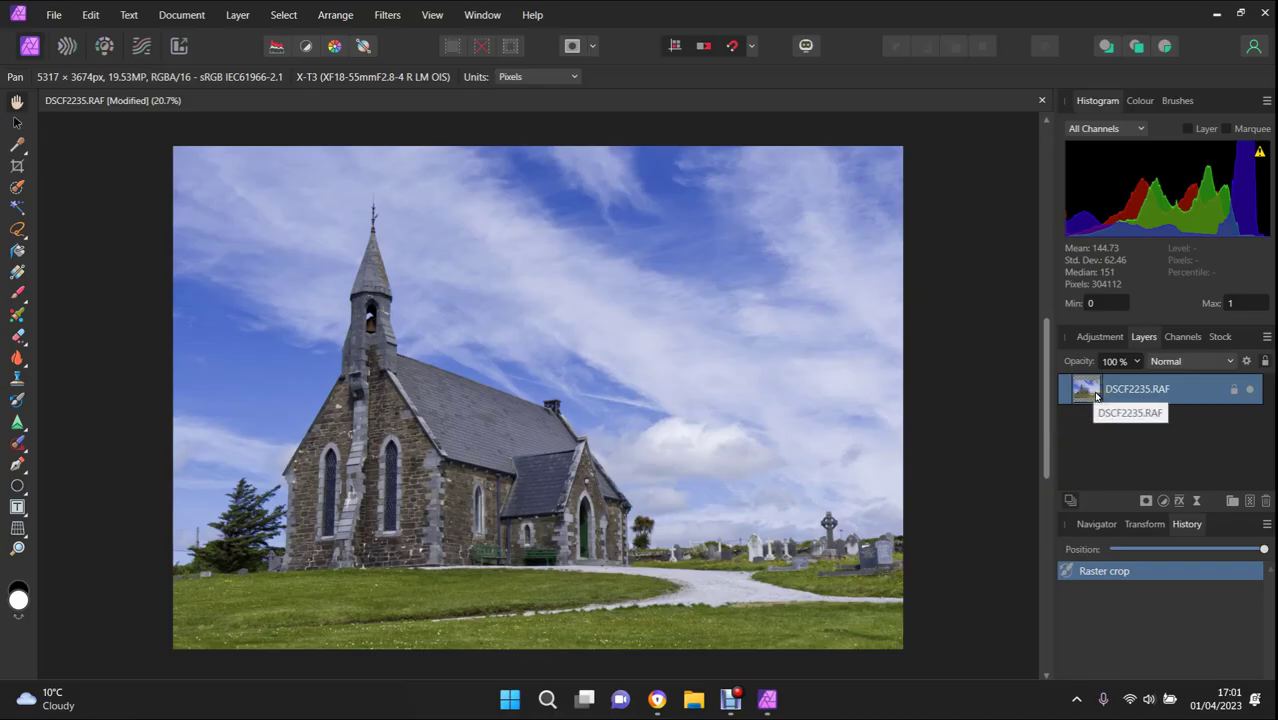
# - Duplicate the photo layer and rename the copy 'B & W'
pyautogui.rightClick(1097, 396)
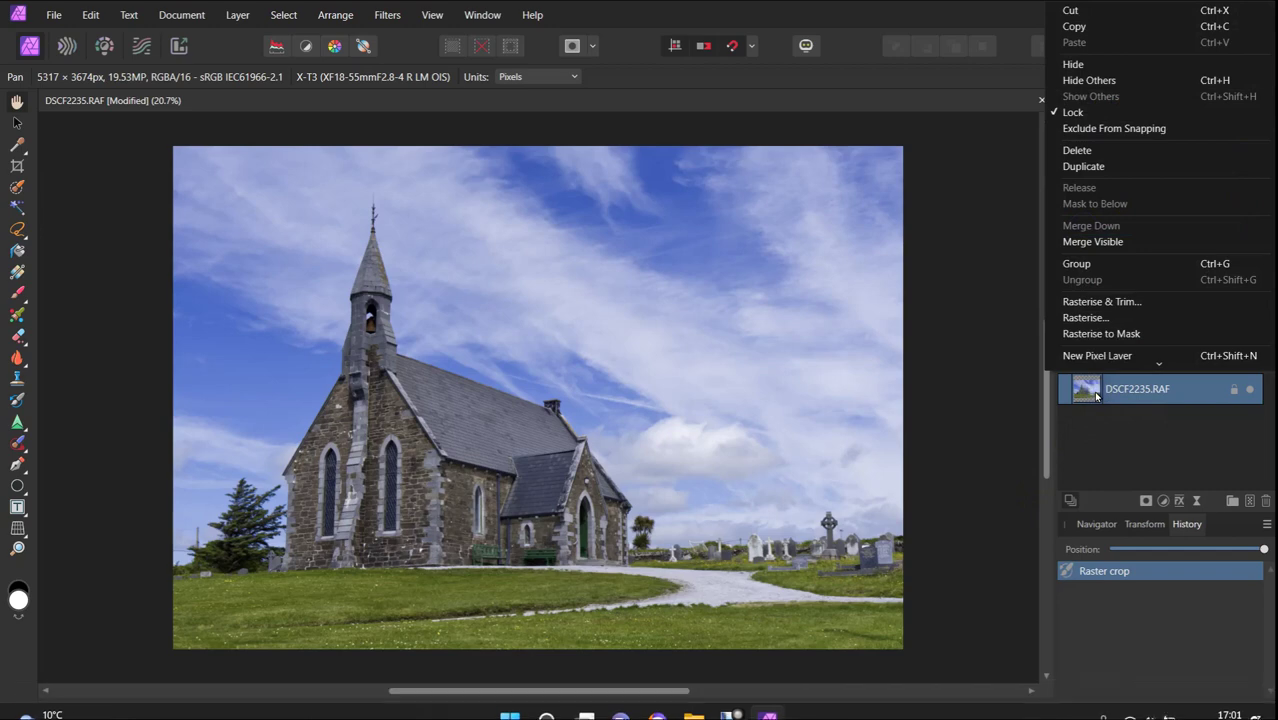
pyautogui.click(1081, 170)
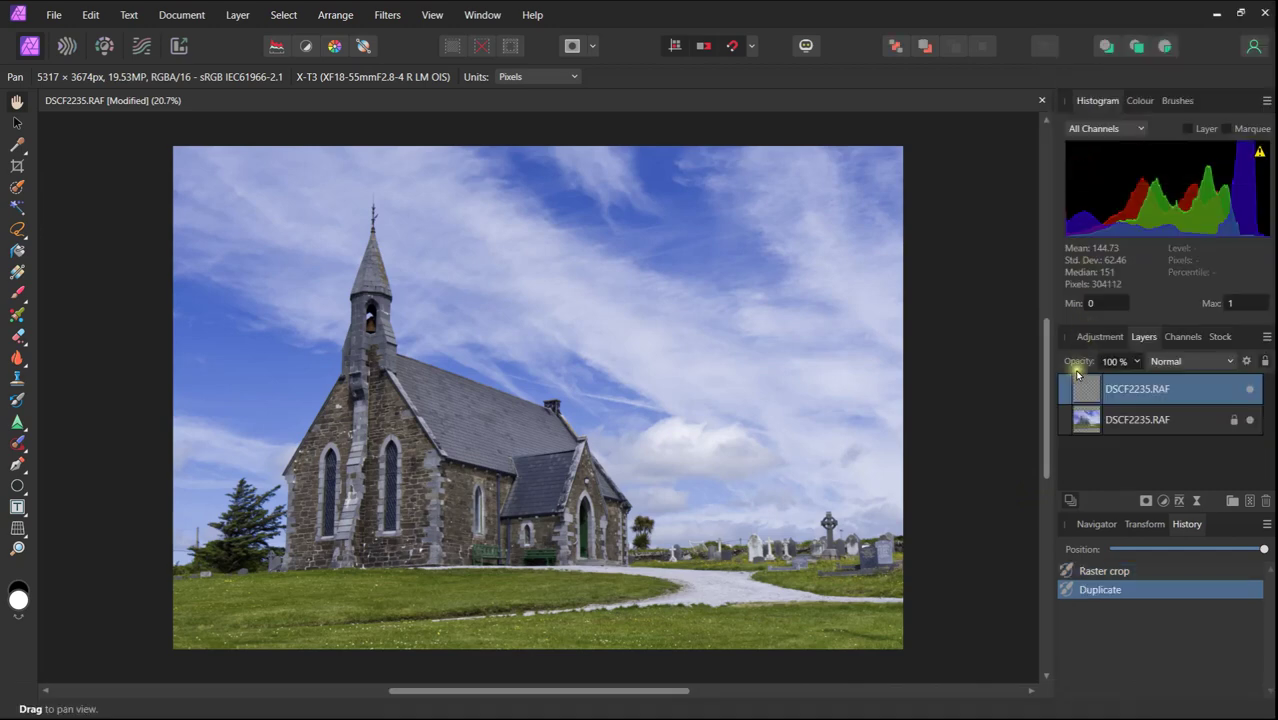
pyautogui.doubleClick(1136, 389)
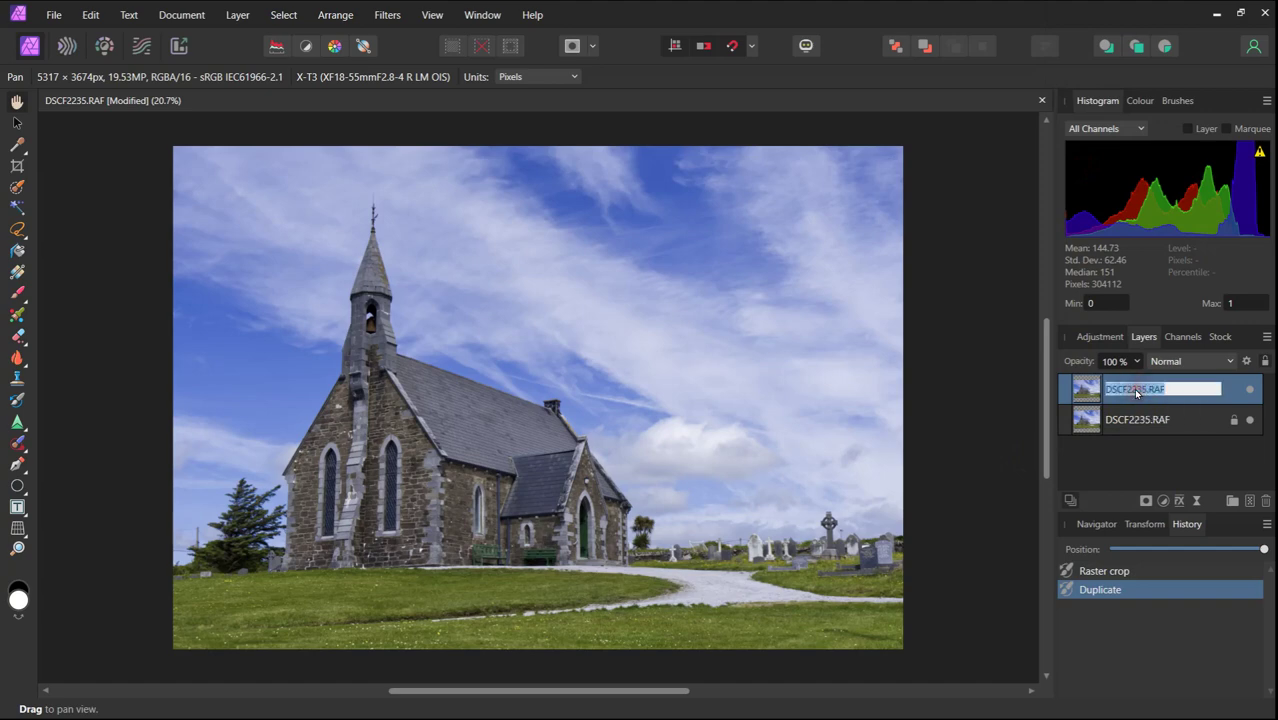
pyautogui.write('B & W')
pyautogui.press('Return')
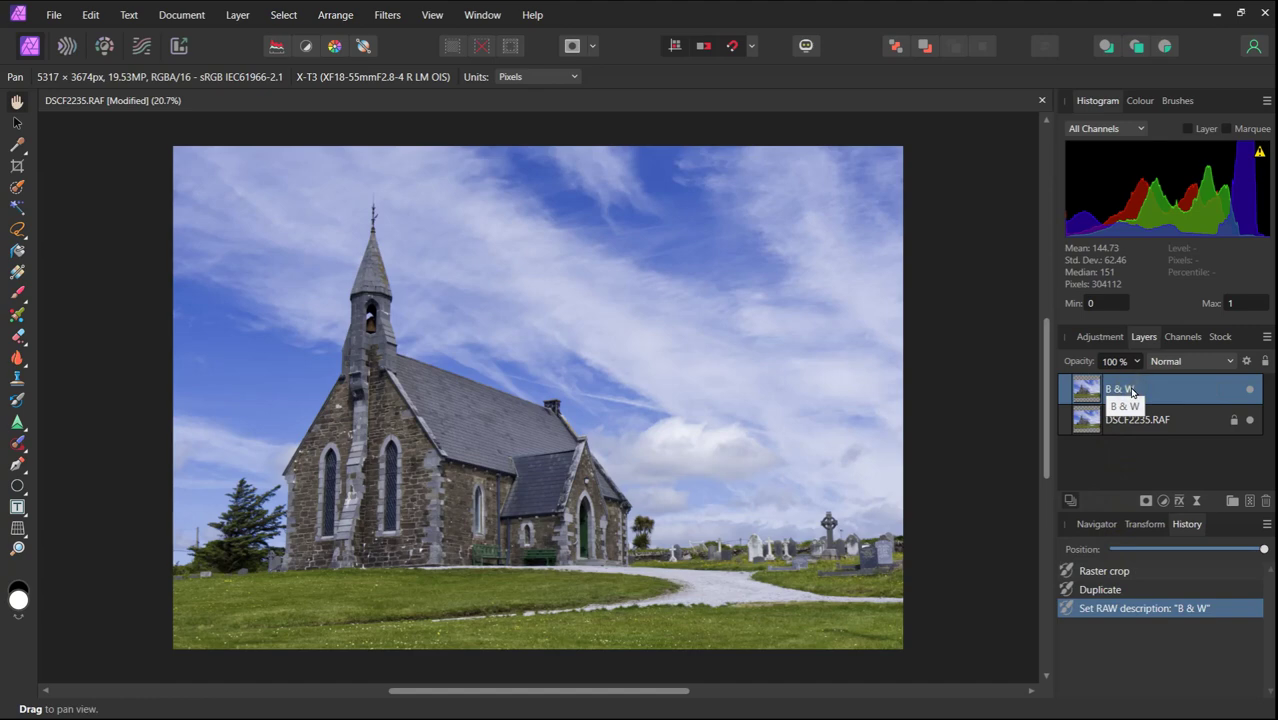
# - Rasterise the B & W layer and add a Levels adjustment to it
pyautogui.rightClick(1131, 391)
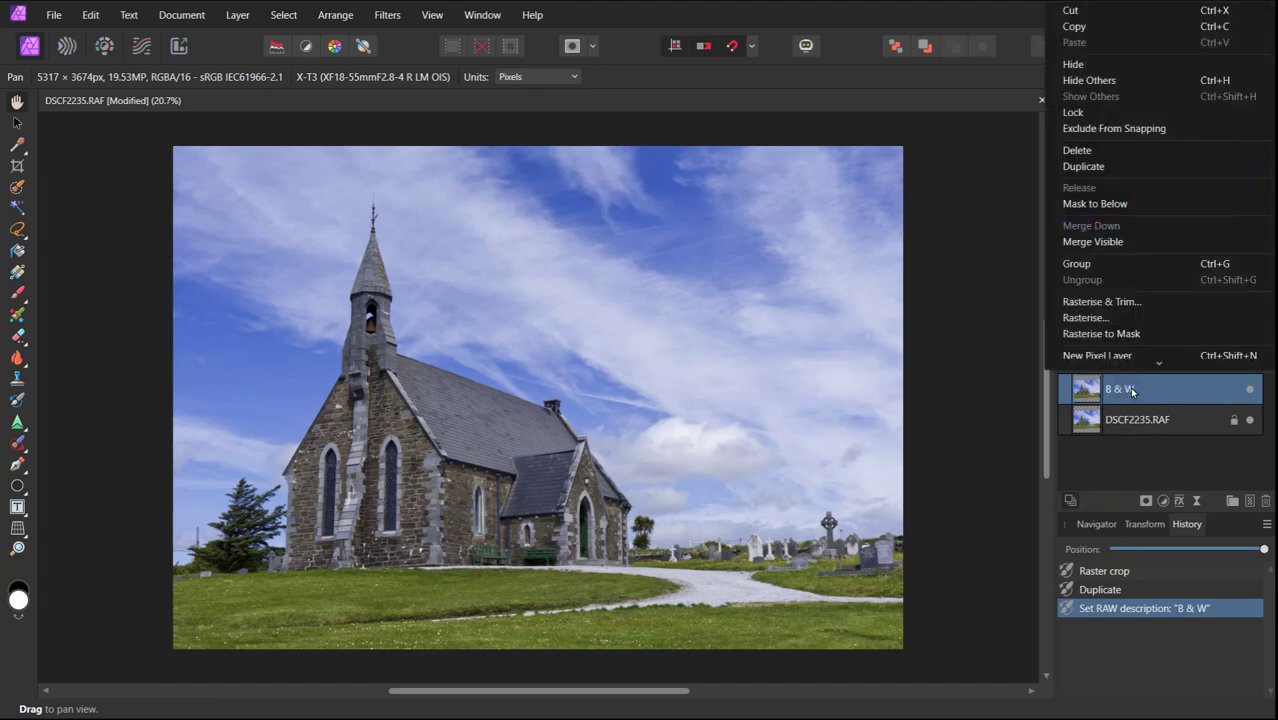
pyautogui.click(1117, 310)
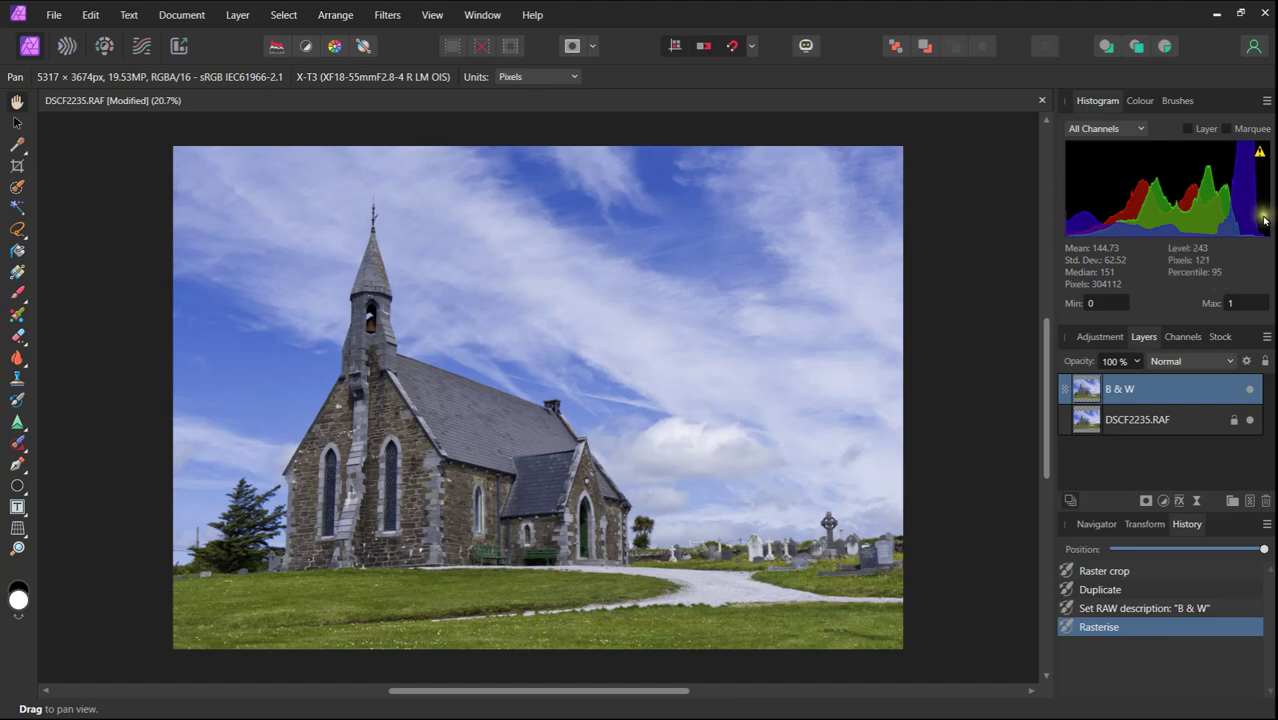
pyautogui.click(1163, 500)
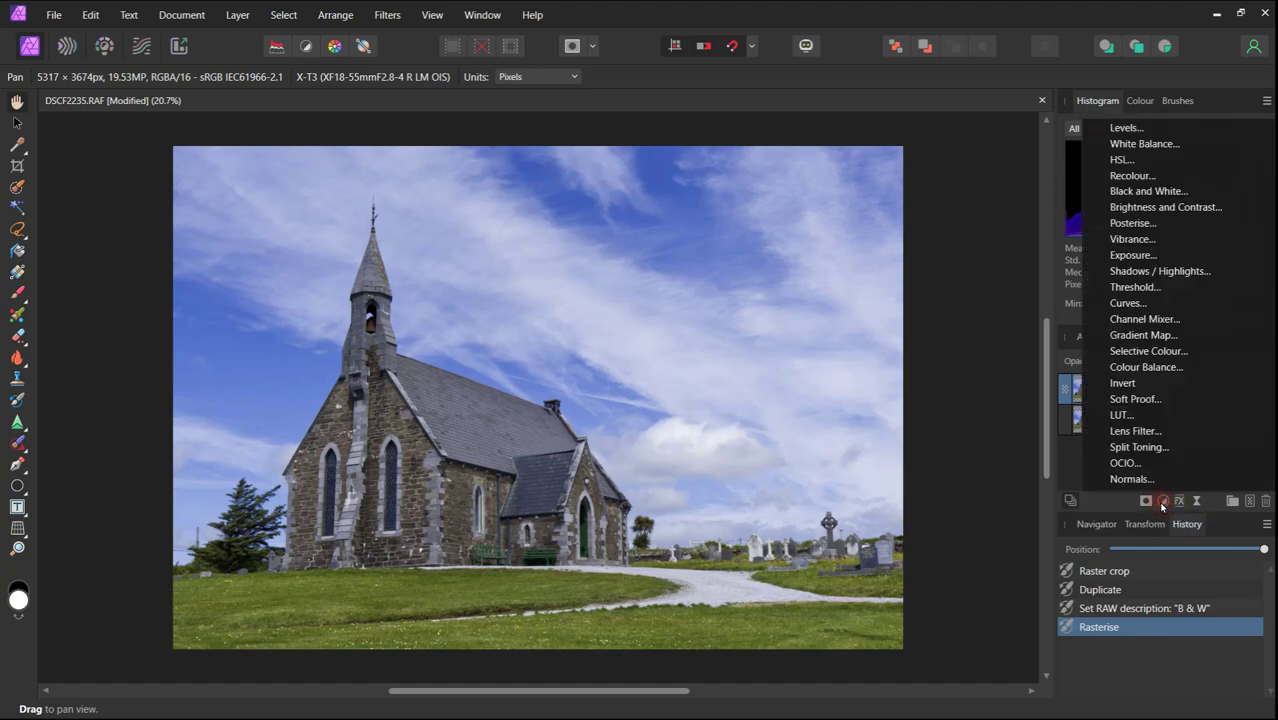
pyautogui.click(1133, 130)
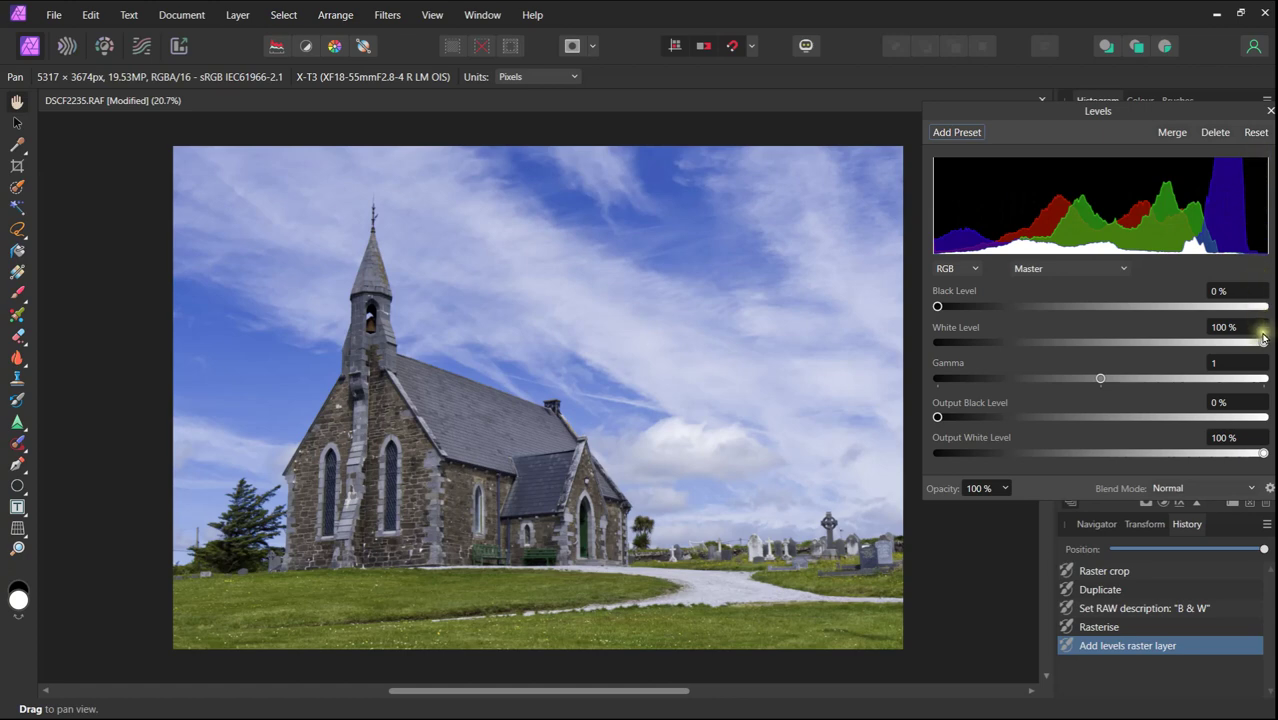
# - Set the Levels White Level to 95% and Gamma to about 1.07, then close the dialog
pyautogui.moveTo(1263, 338)
pyautogui.mouseDown()
pyautogui.moveTo(1254, 346)
pyautogui.moveTo(1252, 332)
pyautogui.mouseUp()
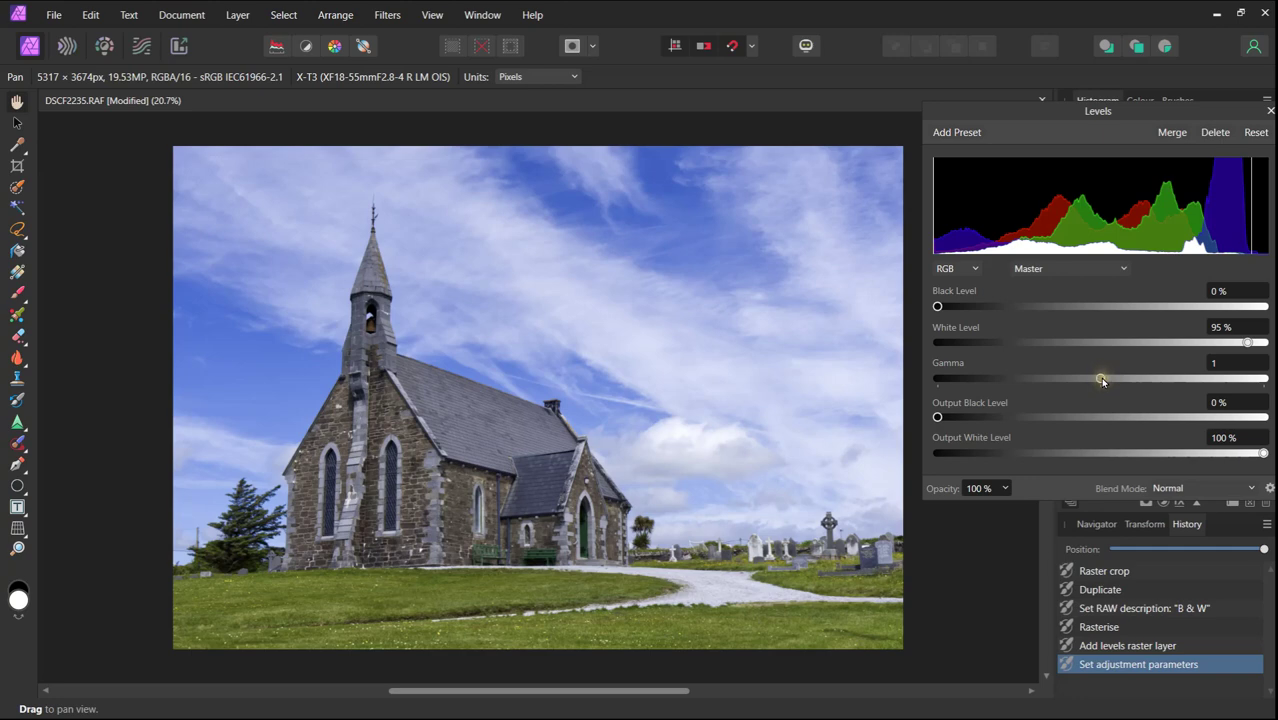
pyautogui.moveTo(1093, 376); pyautogui.dragTo(1150, 374)
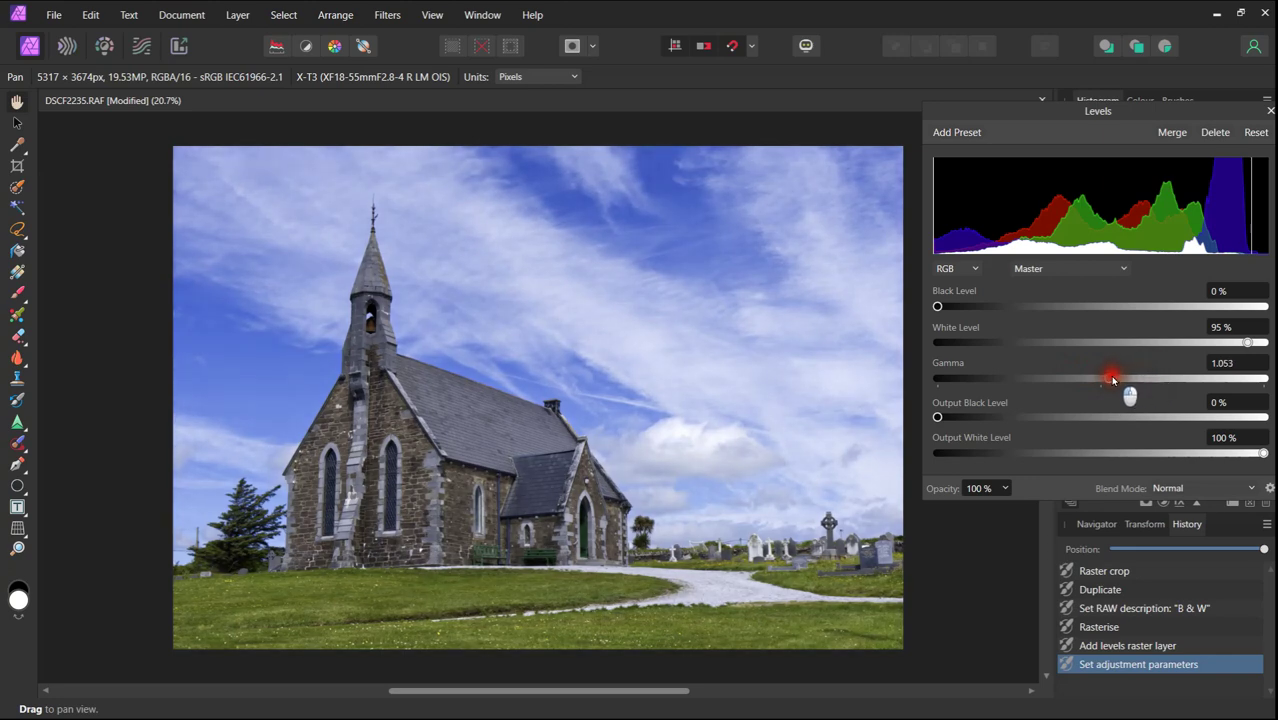
pyautogui.moveTo(1112, 378); pyautogui.dragTo(1115, 379)
pyautogui.click(1271, 111)
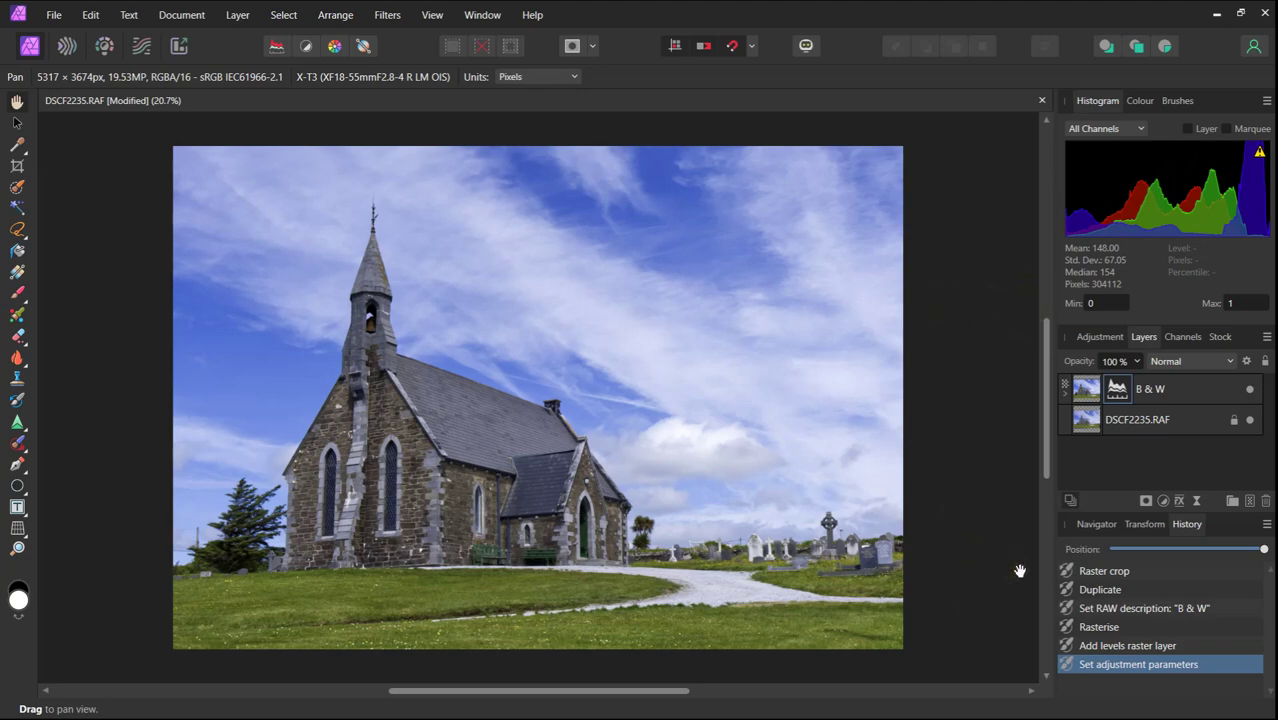
# - Add a Black & White adjustment with Blue at -37% and Cyan at 70%
pyautogui.click(1164, 501)
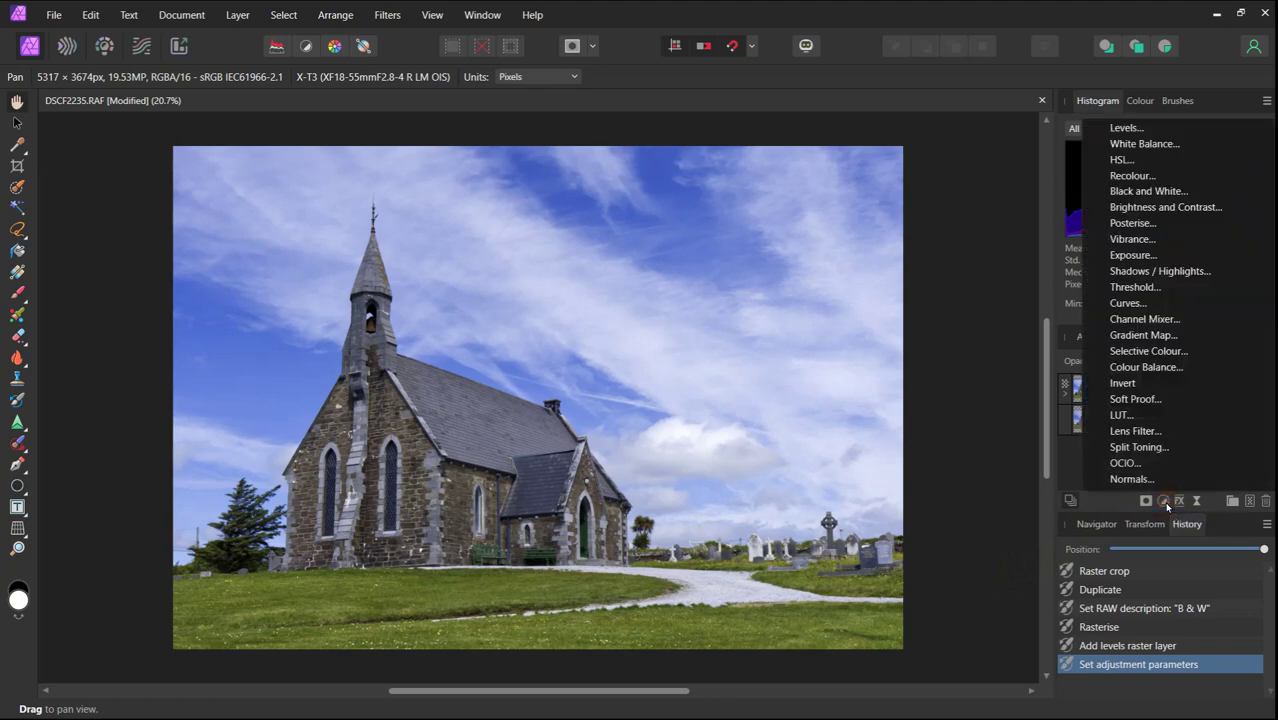
pyautogui.click(1154, 190)
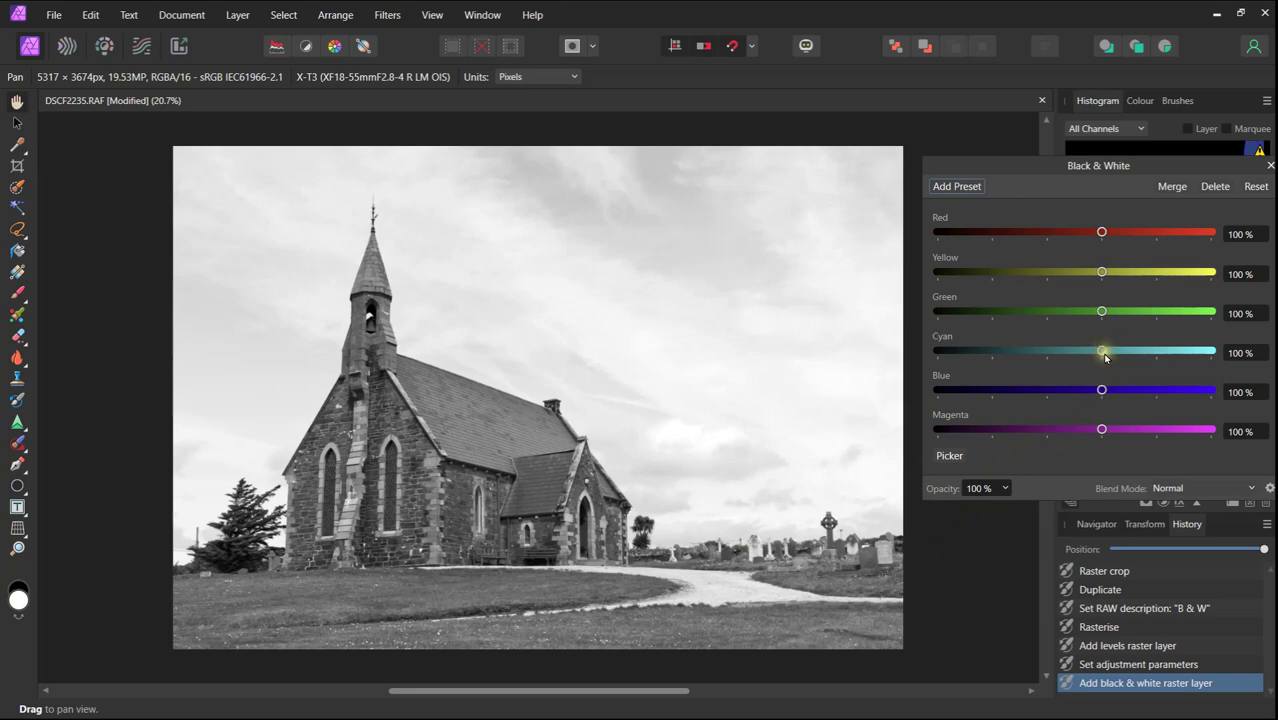
pyautogui.click(1102, 391)
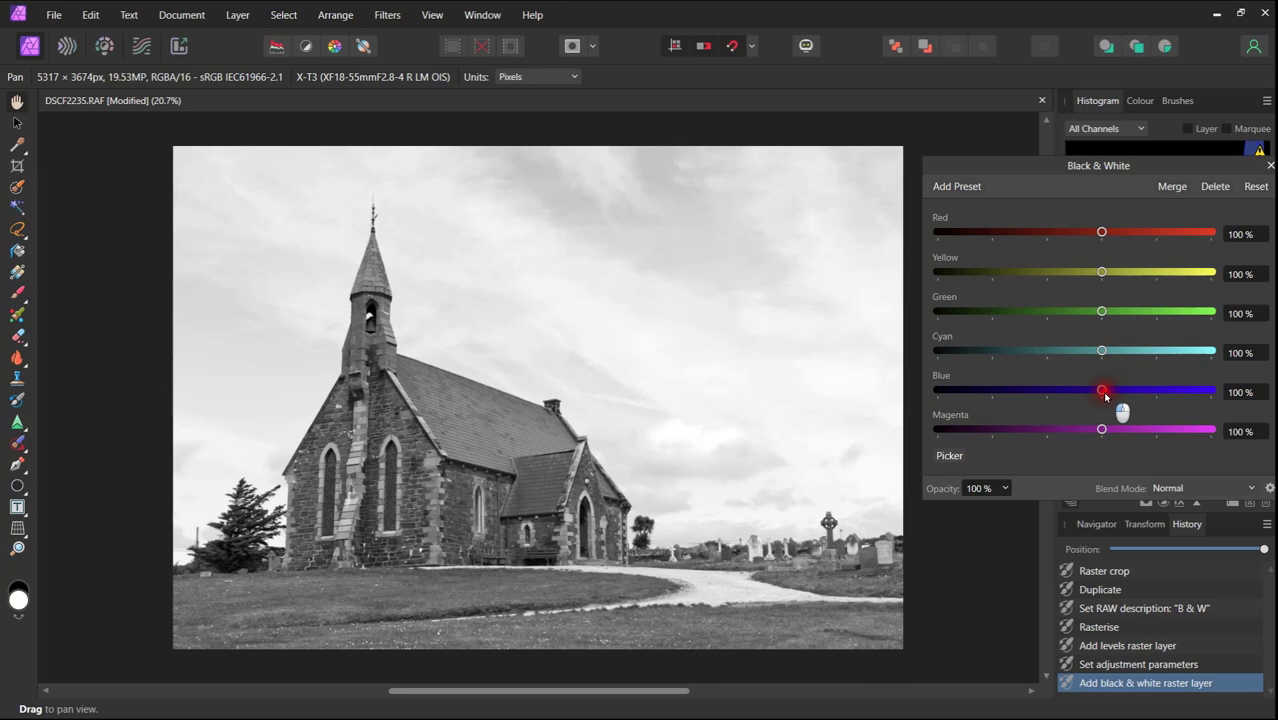
pyautogui.moveTo(1105, 395); pyautogui.dragTo(1035, 390)
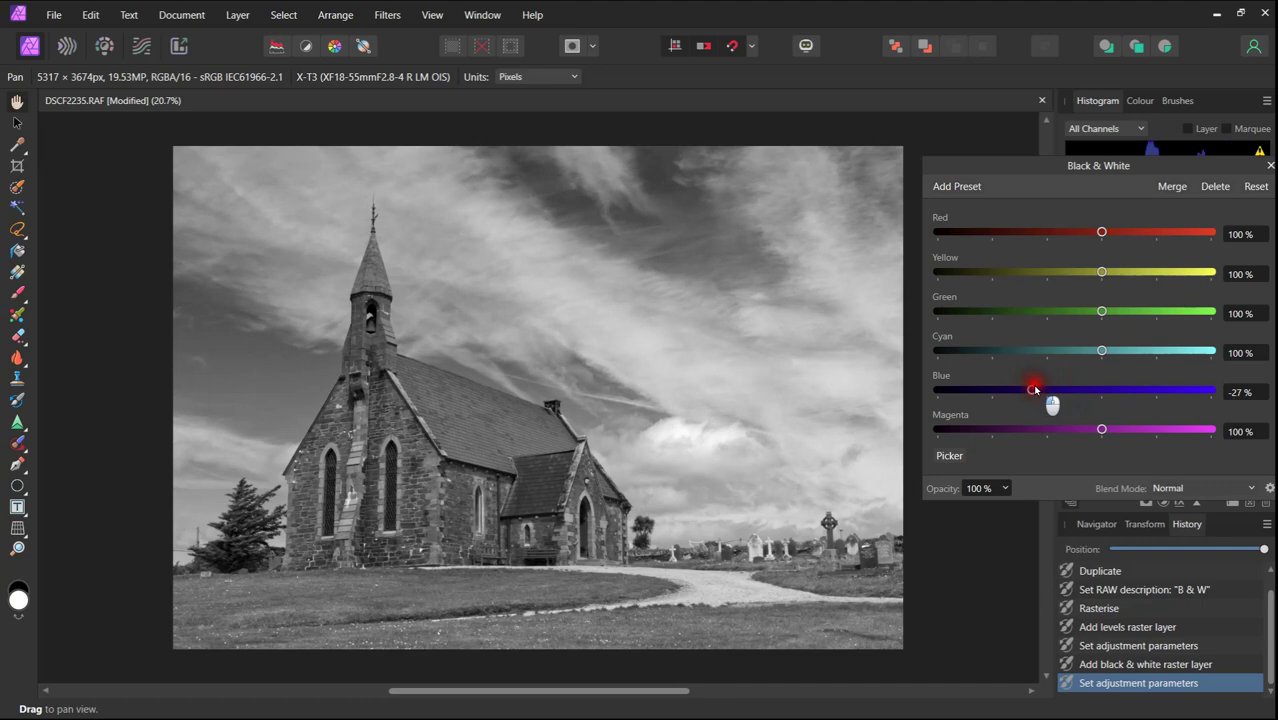
pyautogui.moveTo(1027, 387); pyautogui.dragTo(1028, 388)
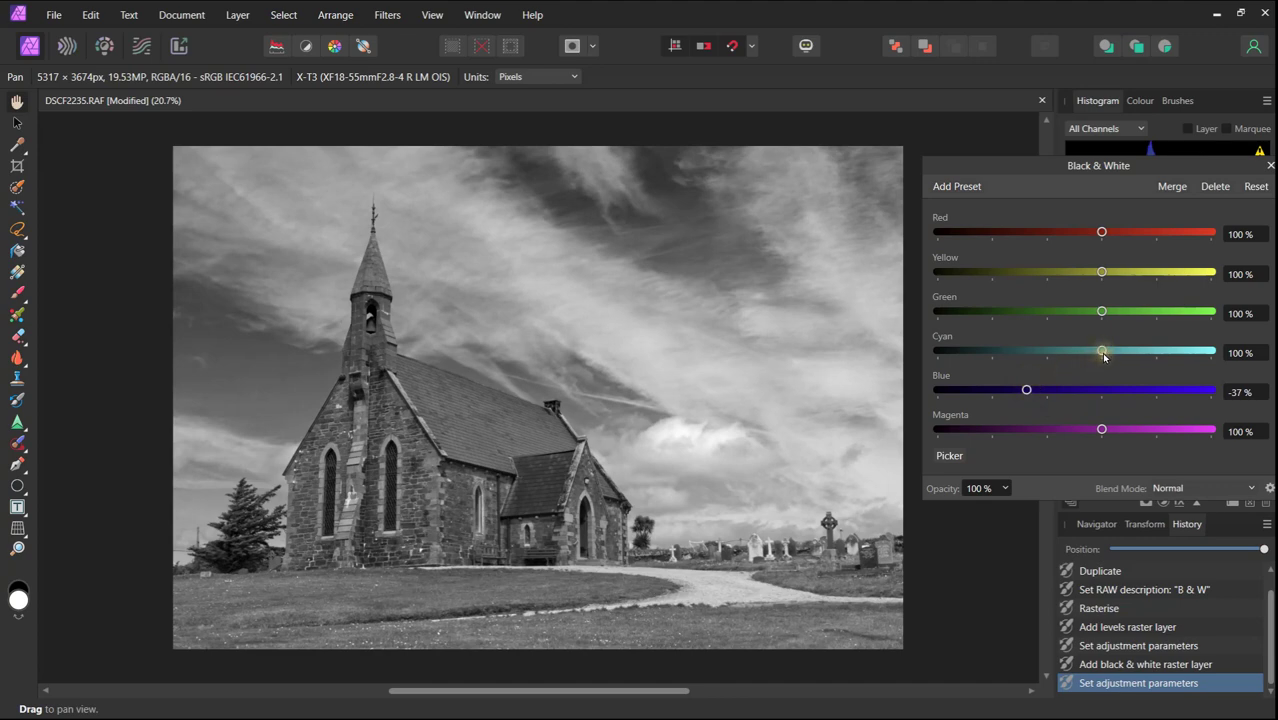
pyautogui.moveTo(1104, 357); pyautogui.dragTo(1089, 360)
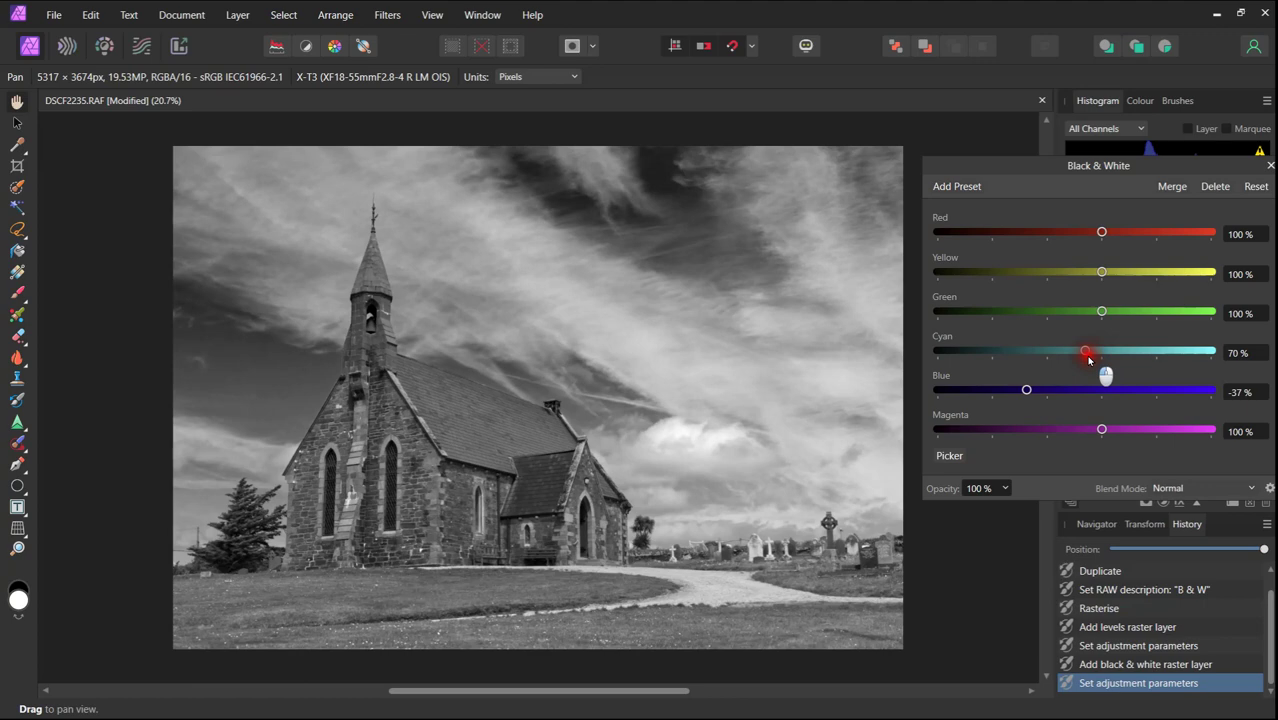
pyautogui.moveTo(1089, 360); pyautogui.dragTo(1089, 360)
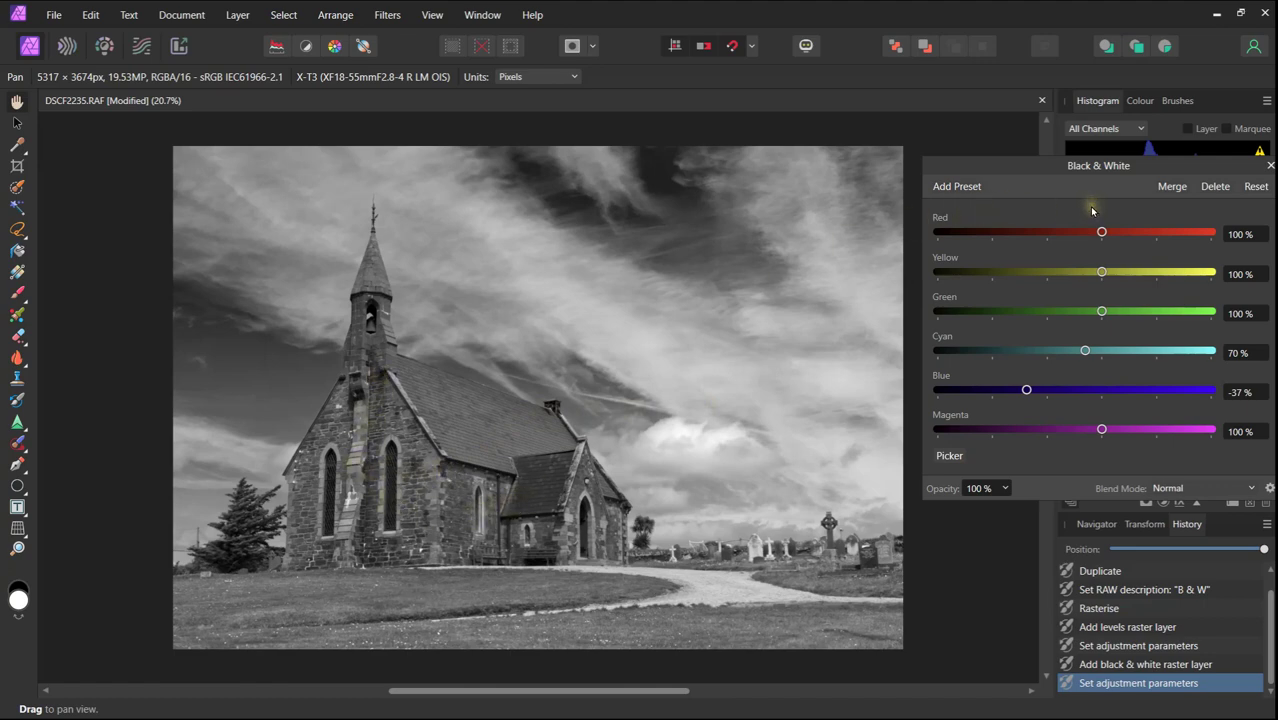
pyautogui.click(1104, 236)
# - Push the Black & White Red slider to 214%, Green to 59% and Yellow to 133%
pyautogui.moveTo(1107, 236); pyautogui.dragTo(1000, 233)
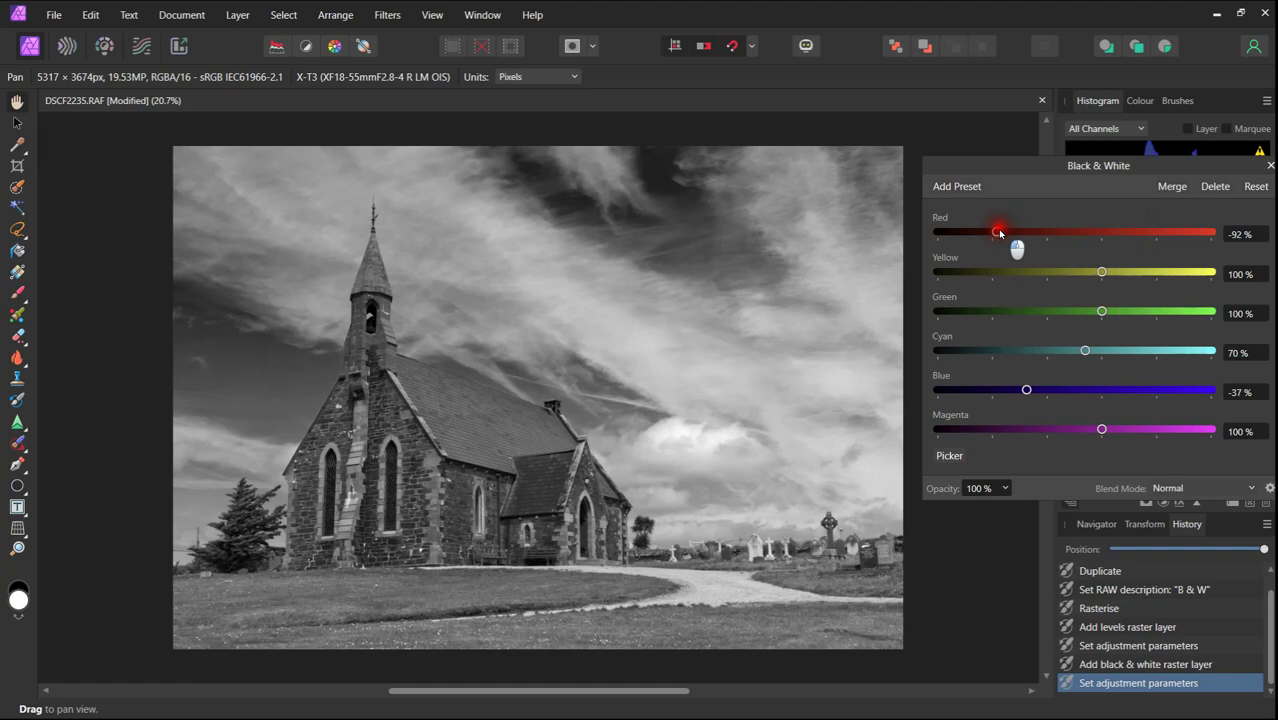
pyautogui.moveTo(1000, 233); pyautogui.dragTo(1158, 235)
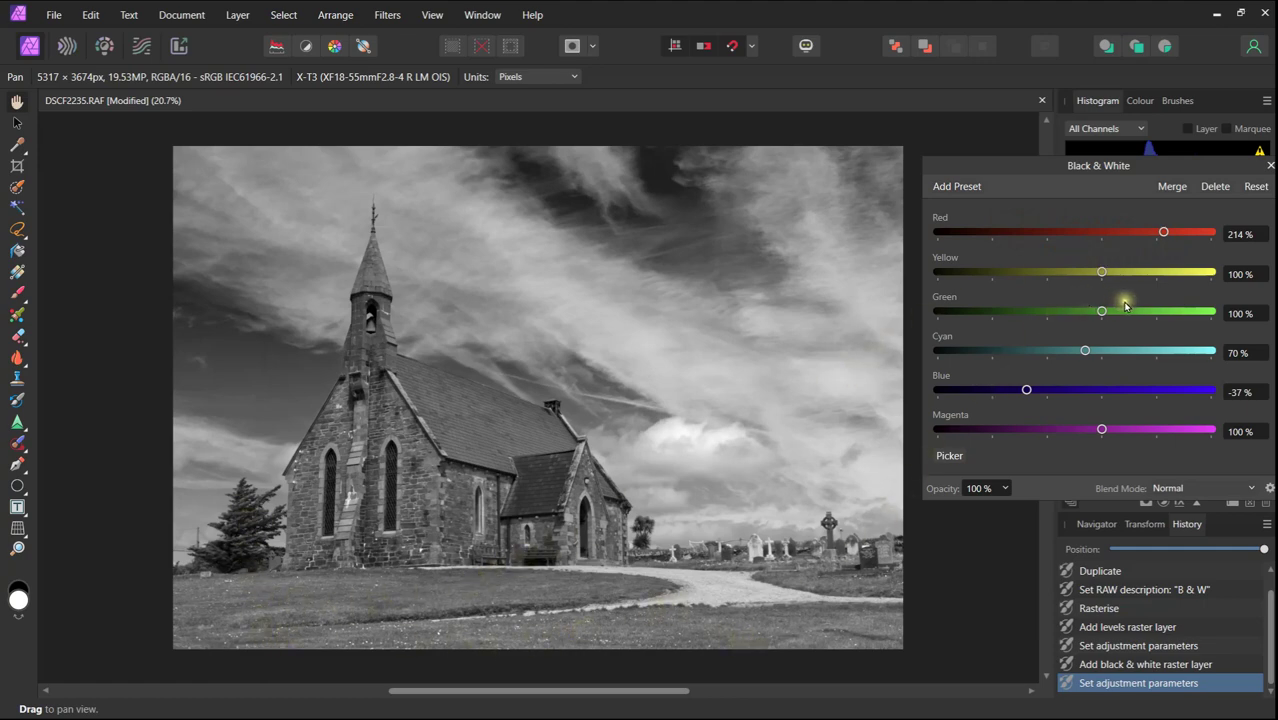
pyautogui.moveTo(1104, 316)
pyautogui.mouseDown()
pyautogui.moveTo(1024, 316)
pyautogui.moveTo(1148, 306)
pyautogui.moveTo(1082, 312)
pyautogui.mouseUp()
pyautogui.moveTo(1080, 309); pyautogui.dragTo(1082, 315)
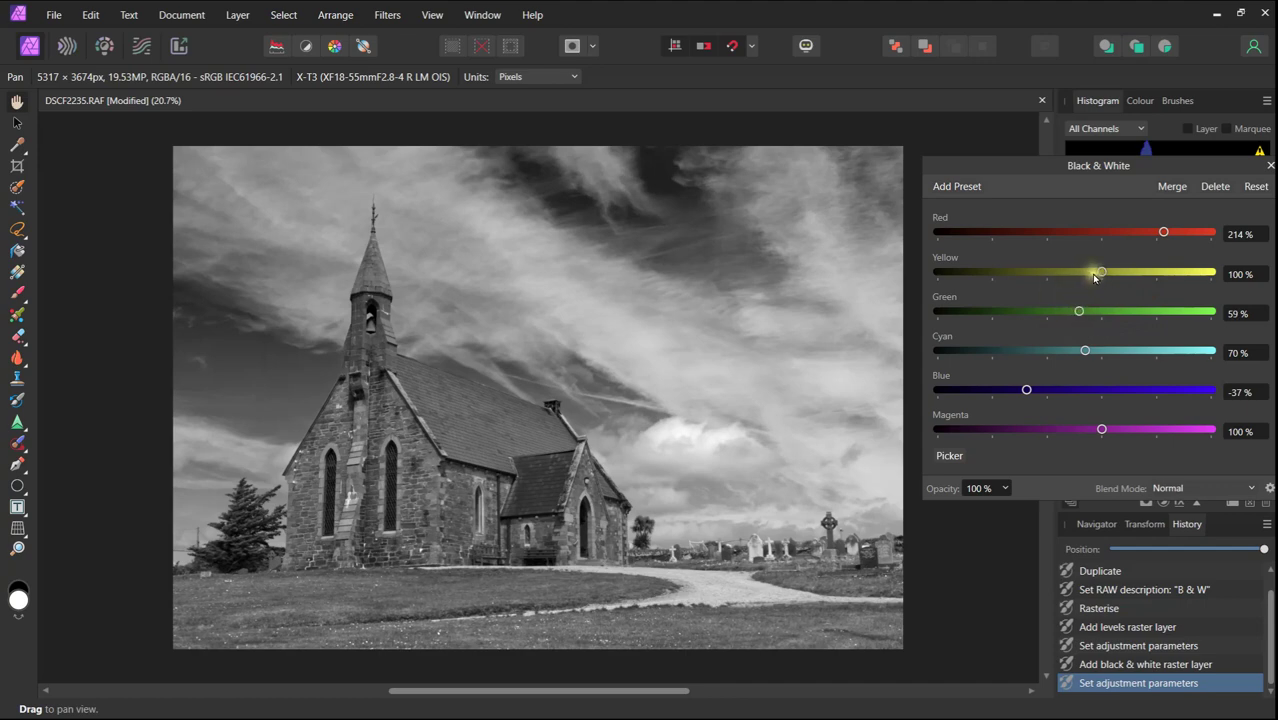
pyautogui.moveTo(1098, 278)
pyautogui.mouseDown()
pyautogui.moveTo(1078, 272)
pyautogui.moveTo(1122, 279)
pyautogui.mouseUp()
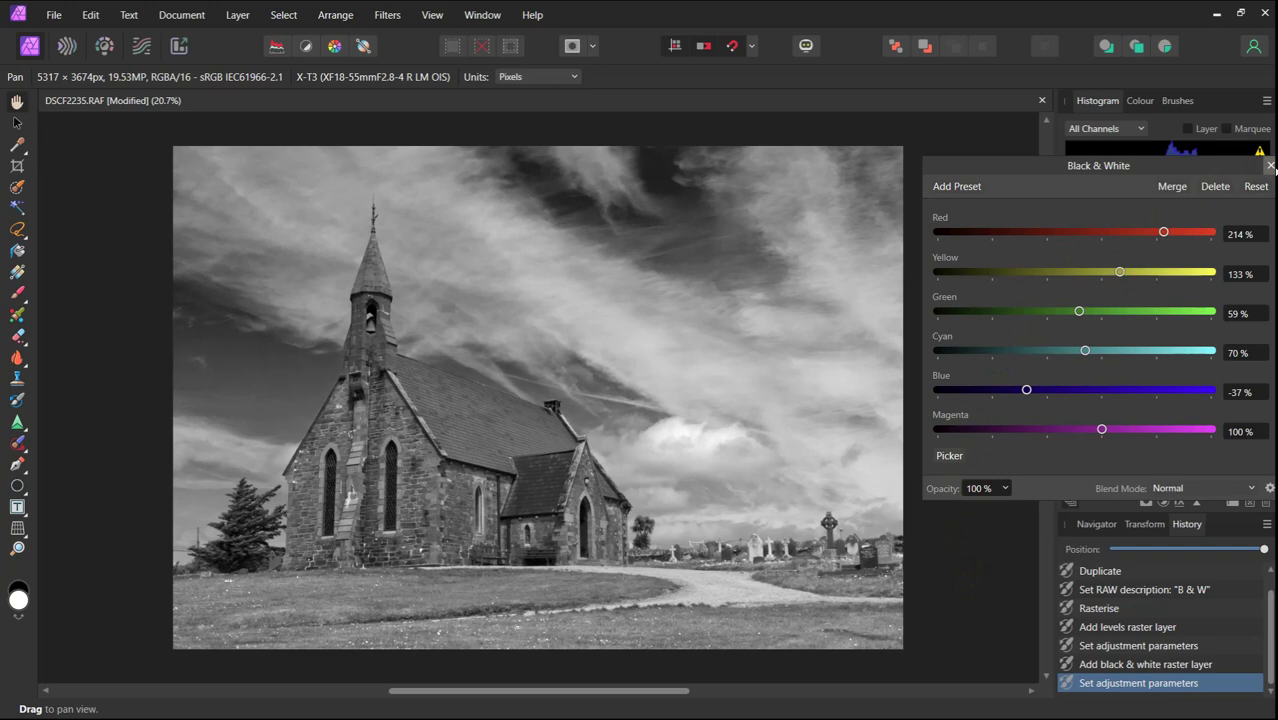
# - Nest the Black & White adjustment inside the B & W group and expand the group
pyautogui.click(1270, 166)
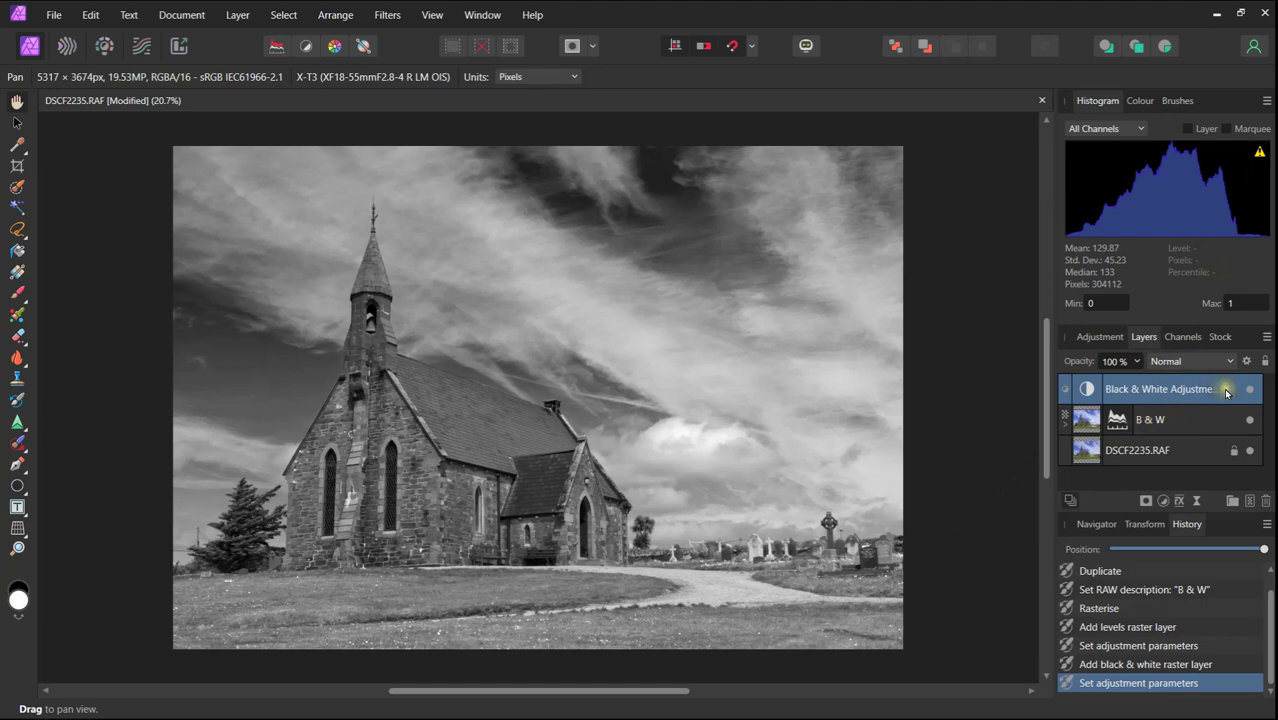
pyautogui.moveTo(1089, 393); pyautogui.dragTo(1092, 428)
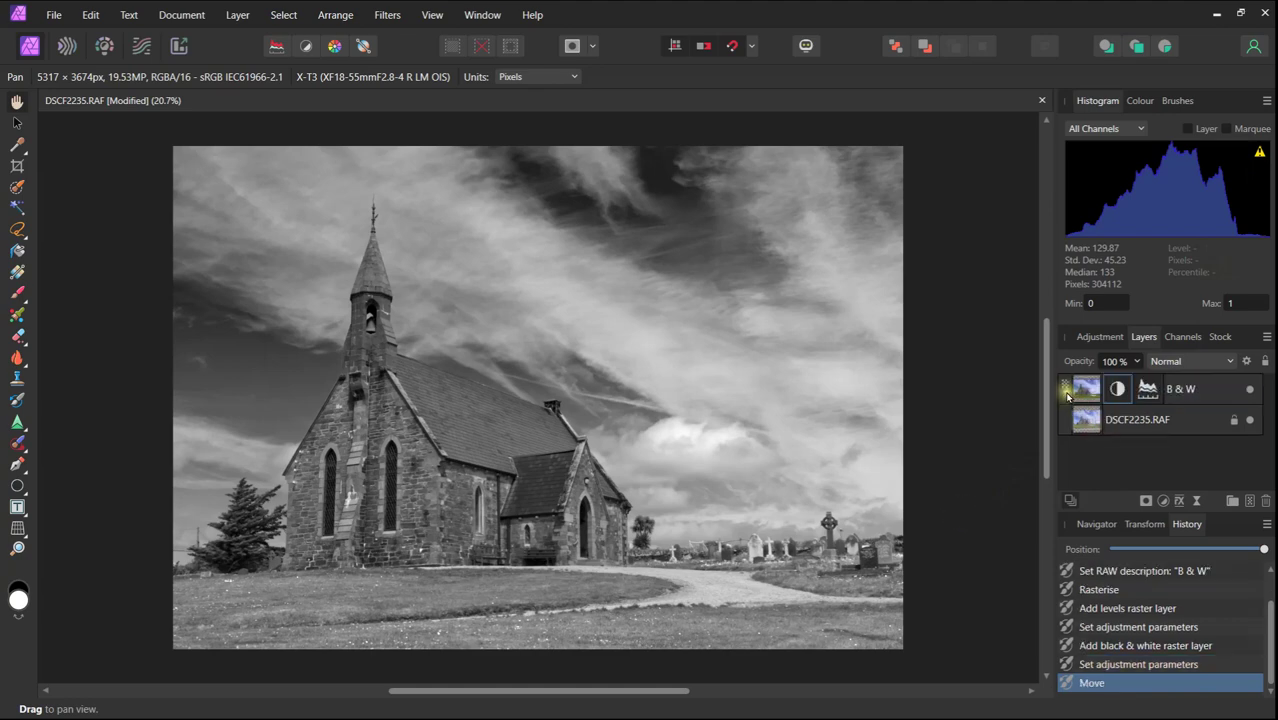
pyautogui.click(1065, 394)
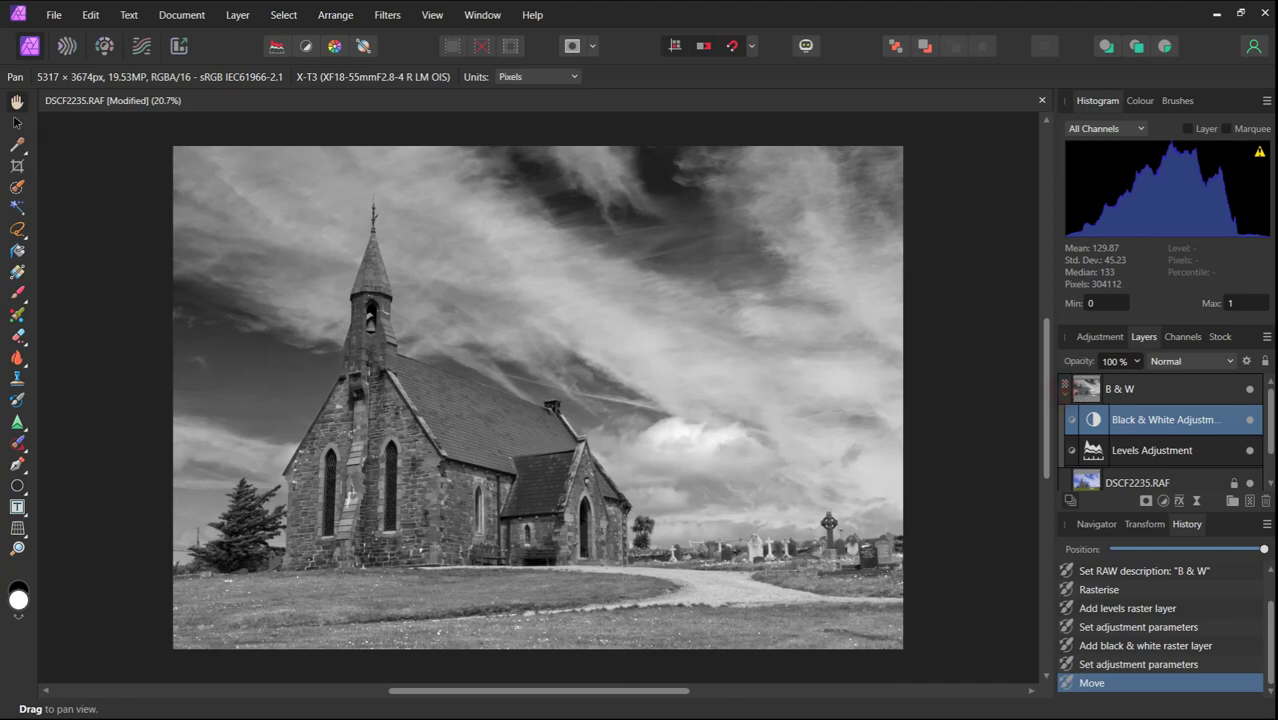
# - Compare the Black & White adjustment off and on, leaving it visible with the B & W group selected
pyautogui.click(1250, 421)
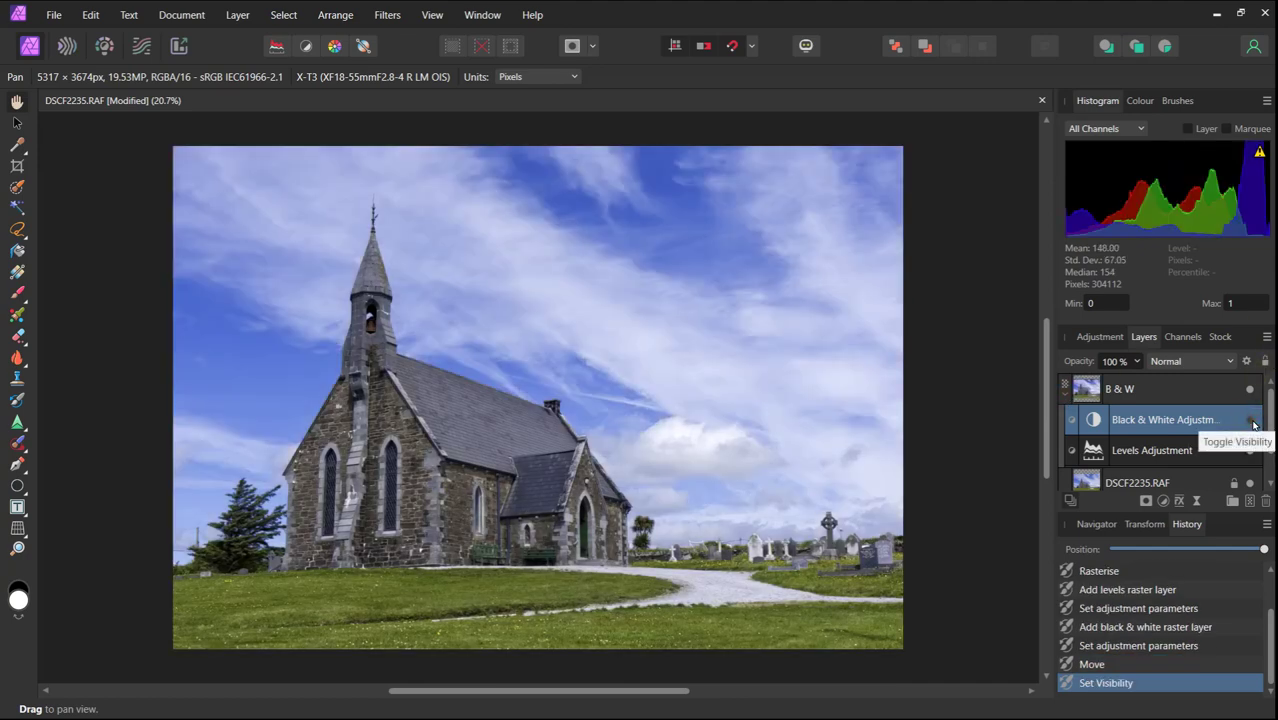
pyautogui.click(1251, 421)
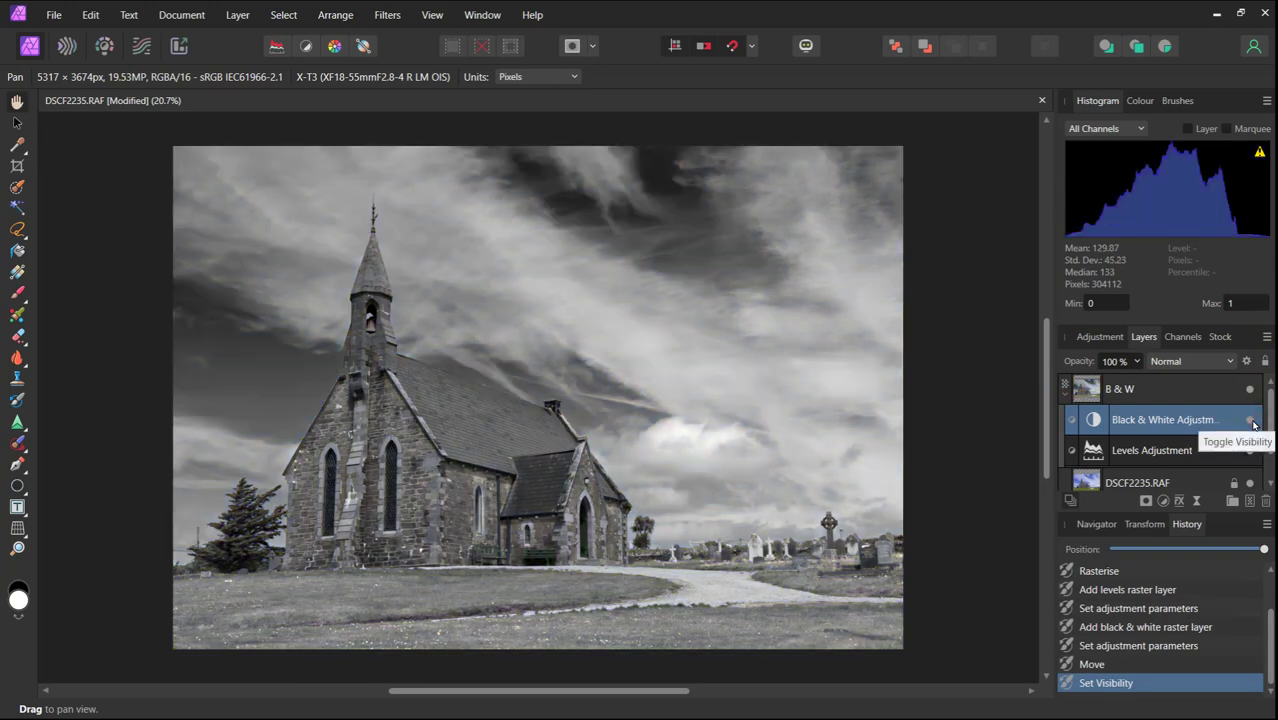
pyautogui.click(1251, 421)
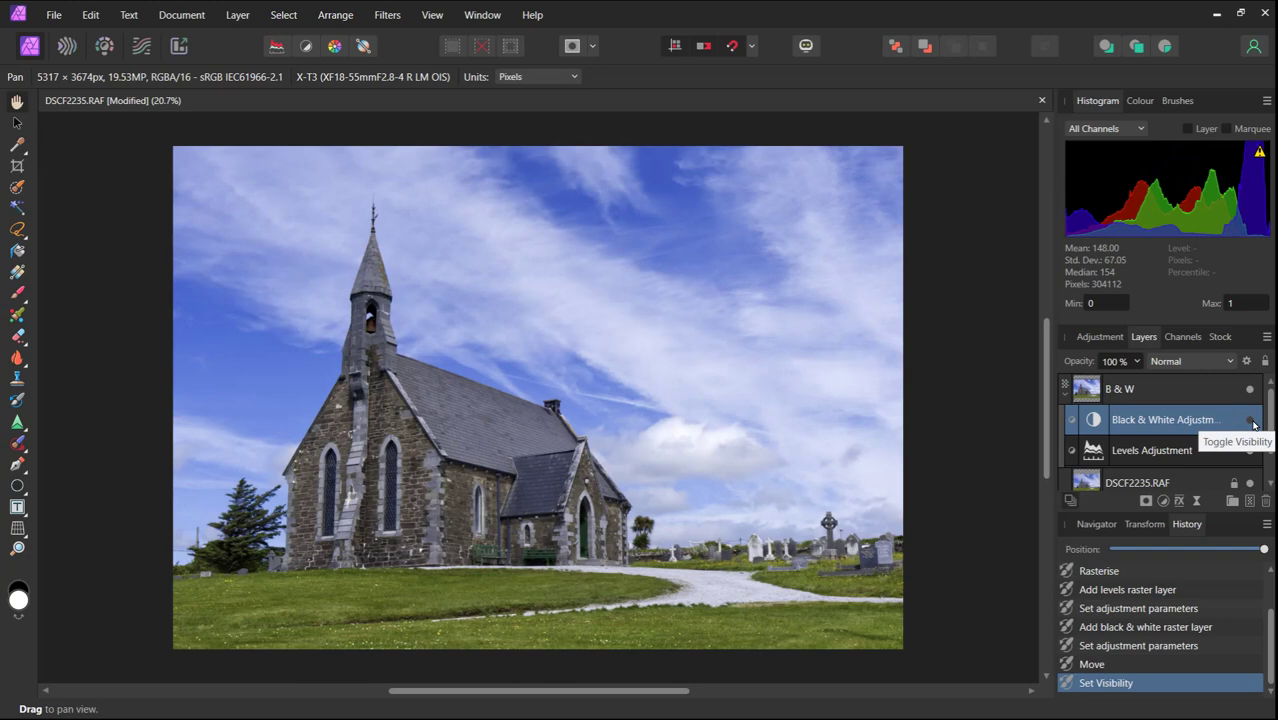
pyautogui.click(1251, 421)
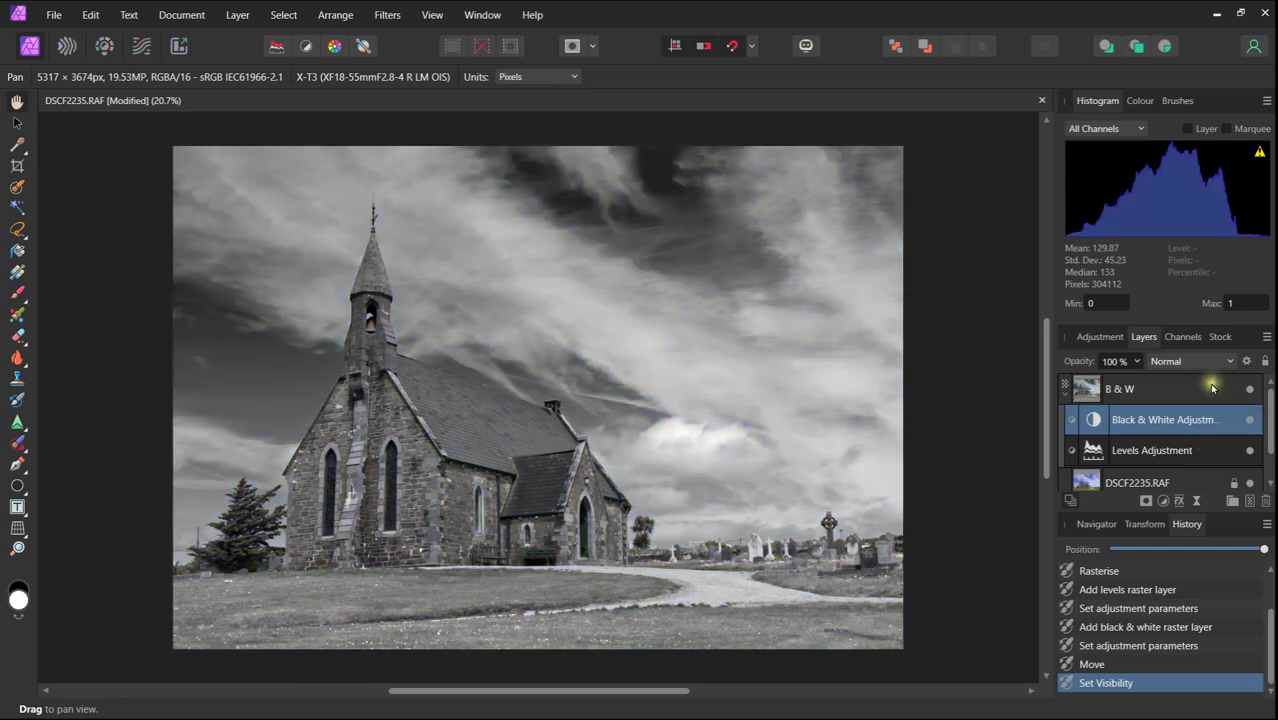
pyautogui.click(1092, 394)
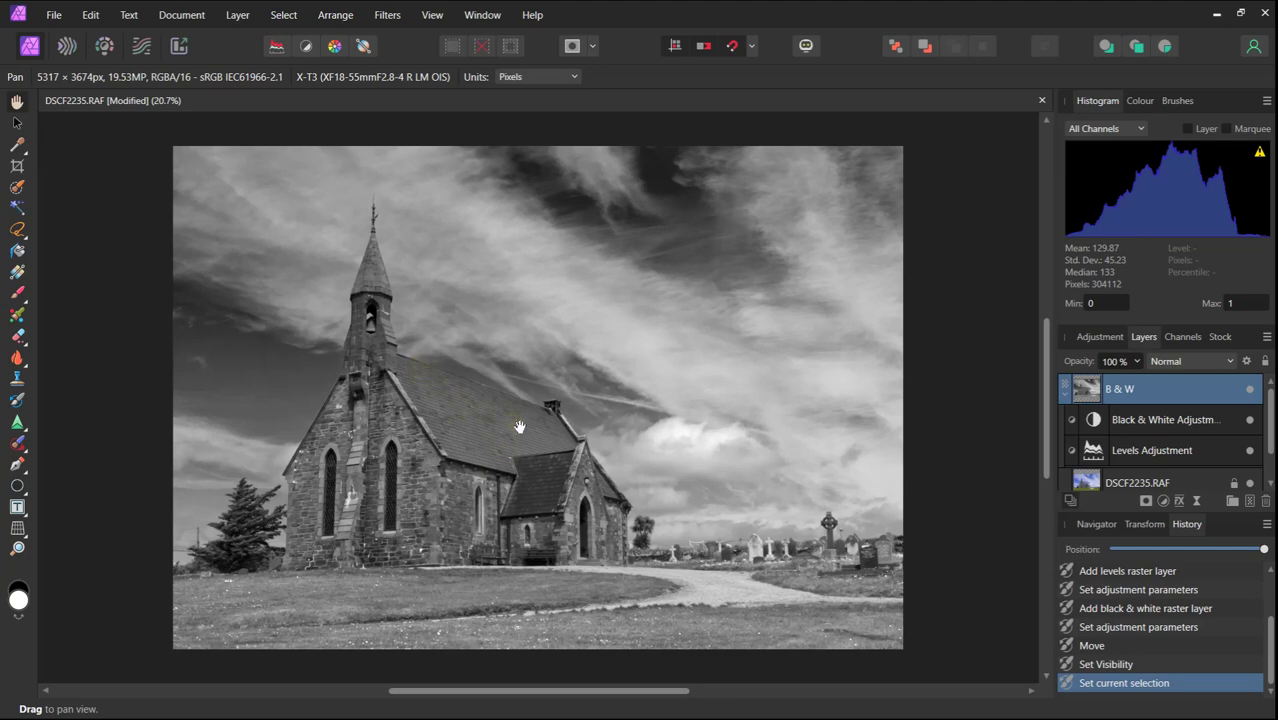
# - Zoom to 100% on the church roof and chimney and bring up the Live Filters list
pyautogui.hotkey('ctrl', '+')
pyautogui.hotkey('ctrl', '+')
pyautogui.hotkey('ctrl', '+')
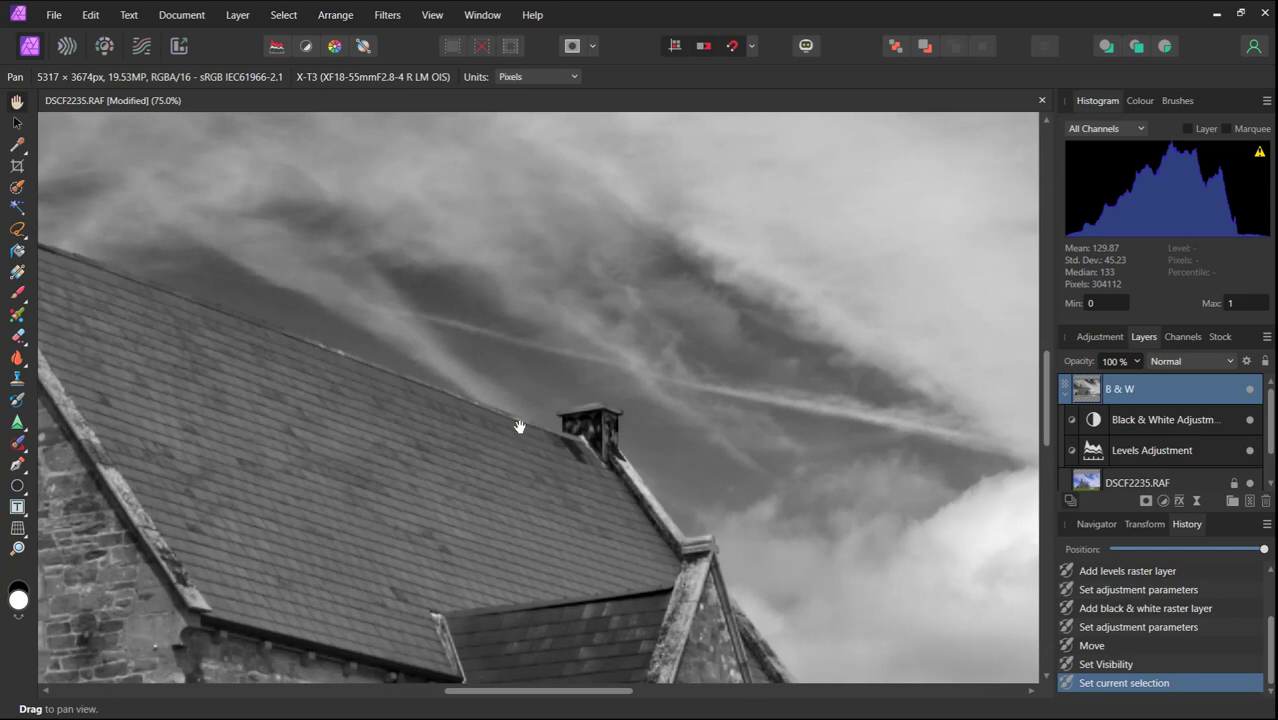
pyautogui.hotkey('ctrl', '+')
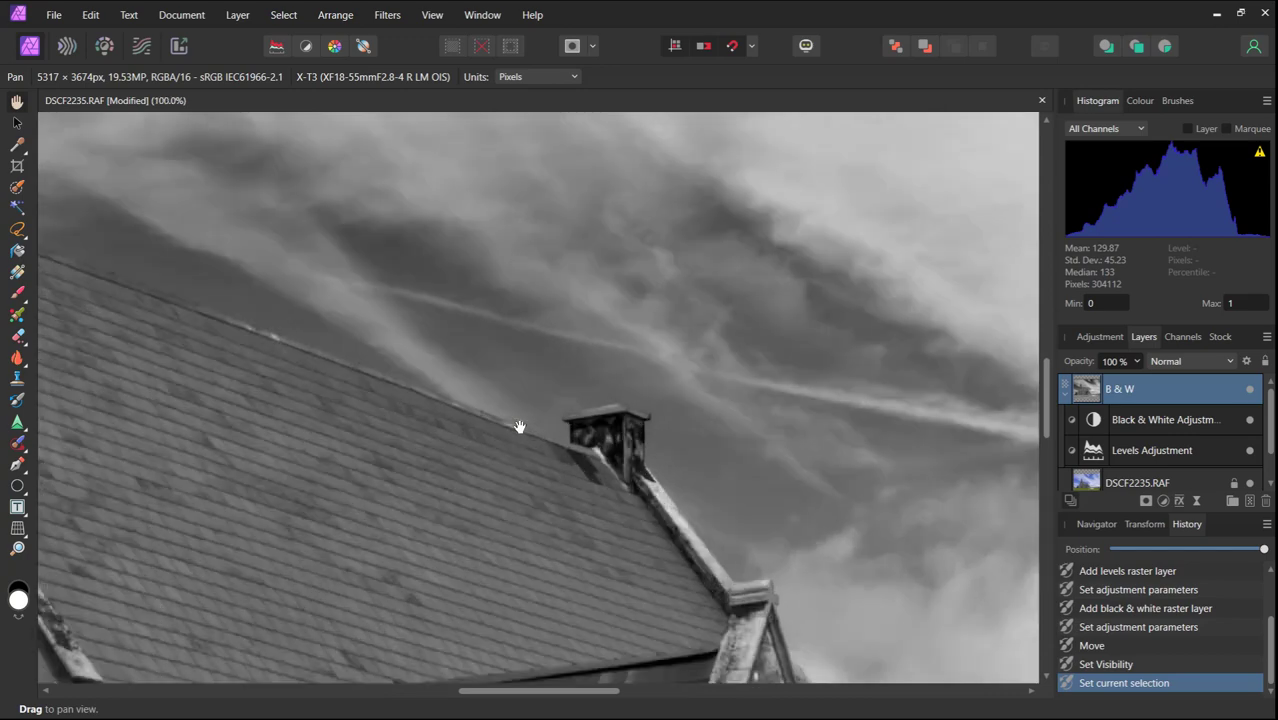
pyautogui.click(1197, 502)
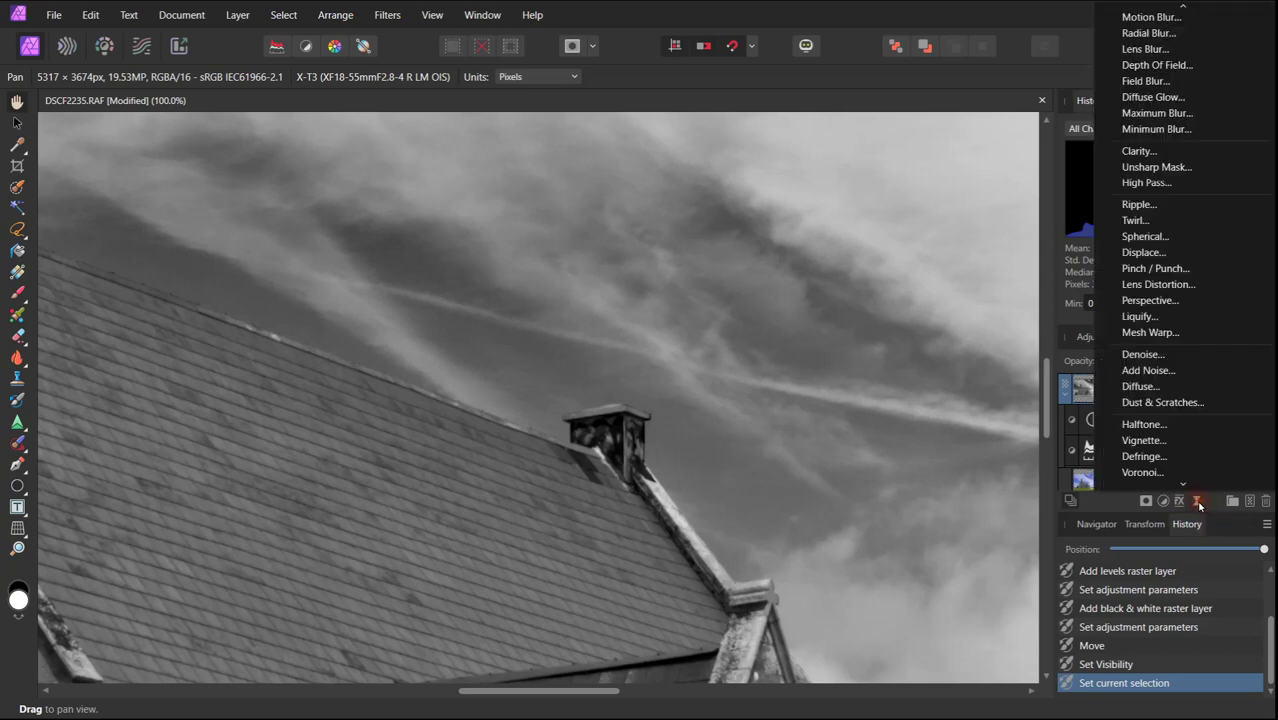
# - Add a High Pass live filter at 2.5 px radius in Soft Light mode, then hide it
pyautogui.click(1148, 185)
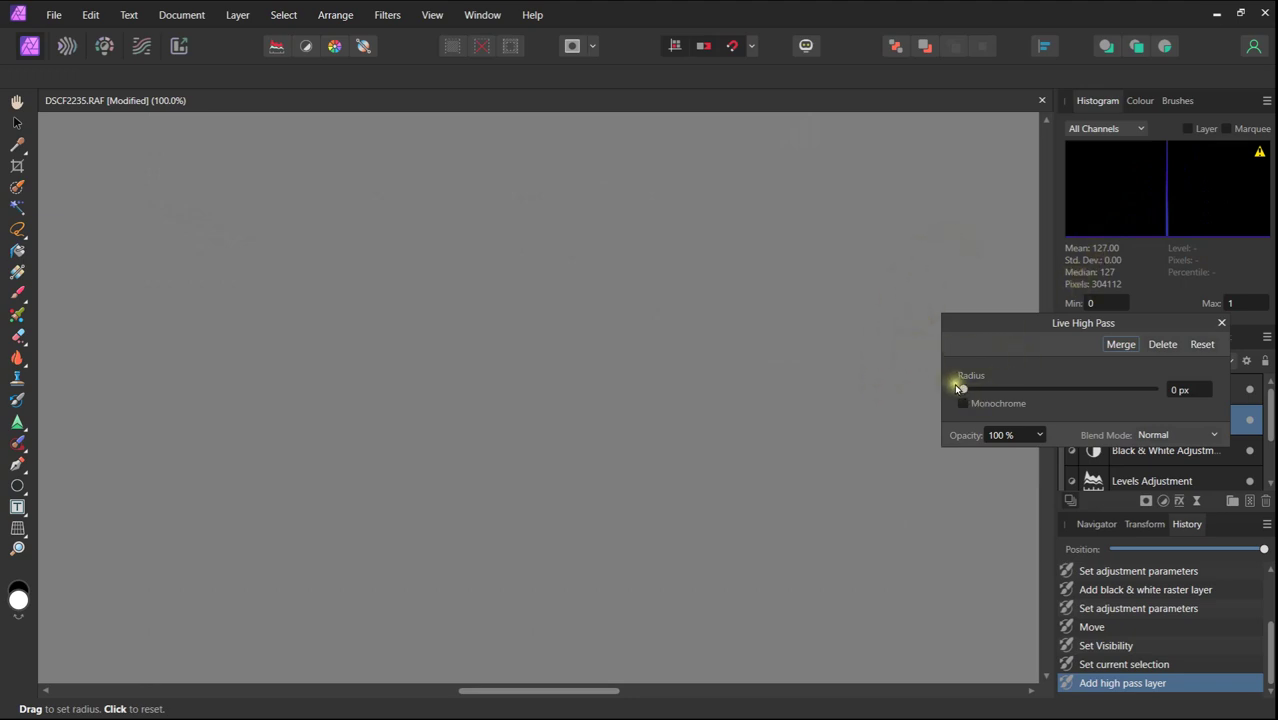
pyautogui.click(963, 390)
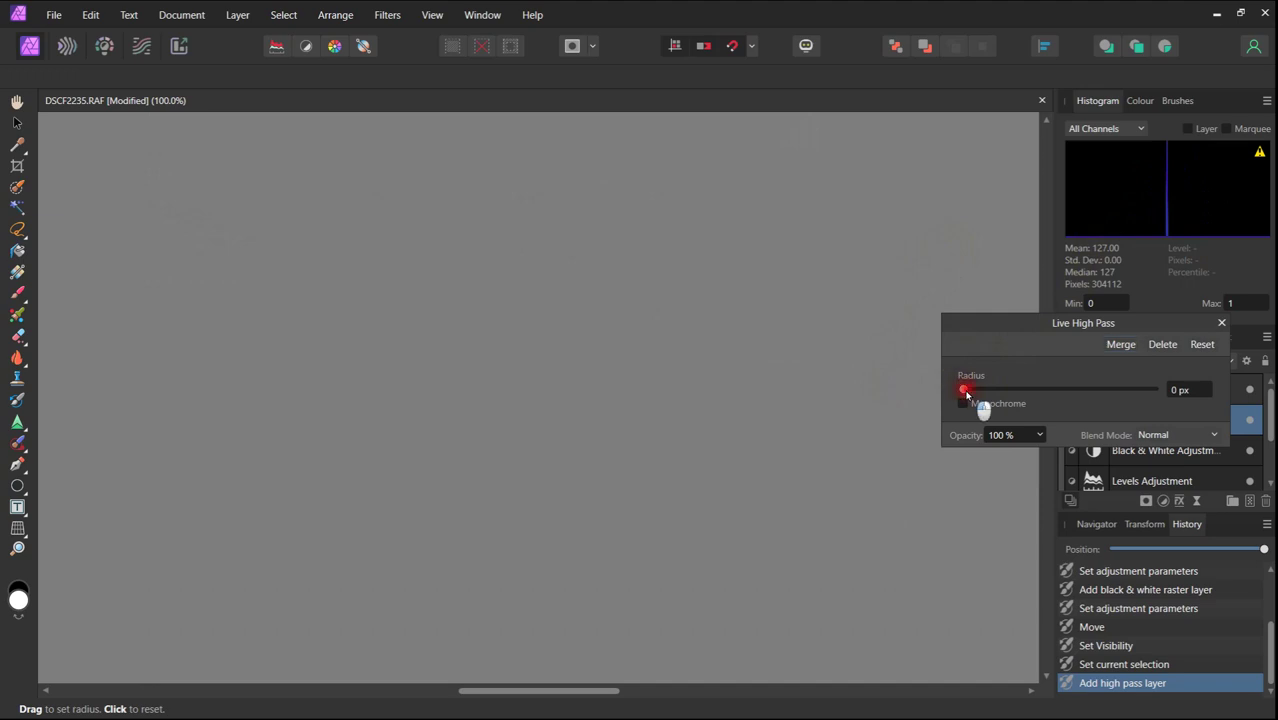
pyautogui.moveTo(966, 393); pyautogui.dragTo(1002, 392)
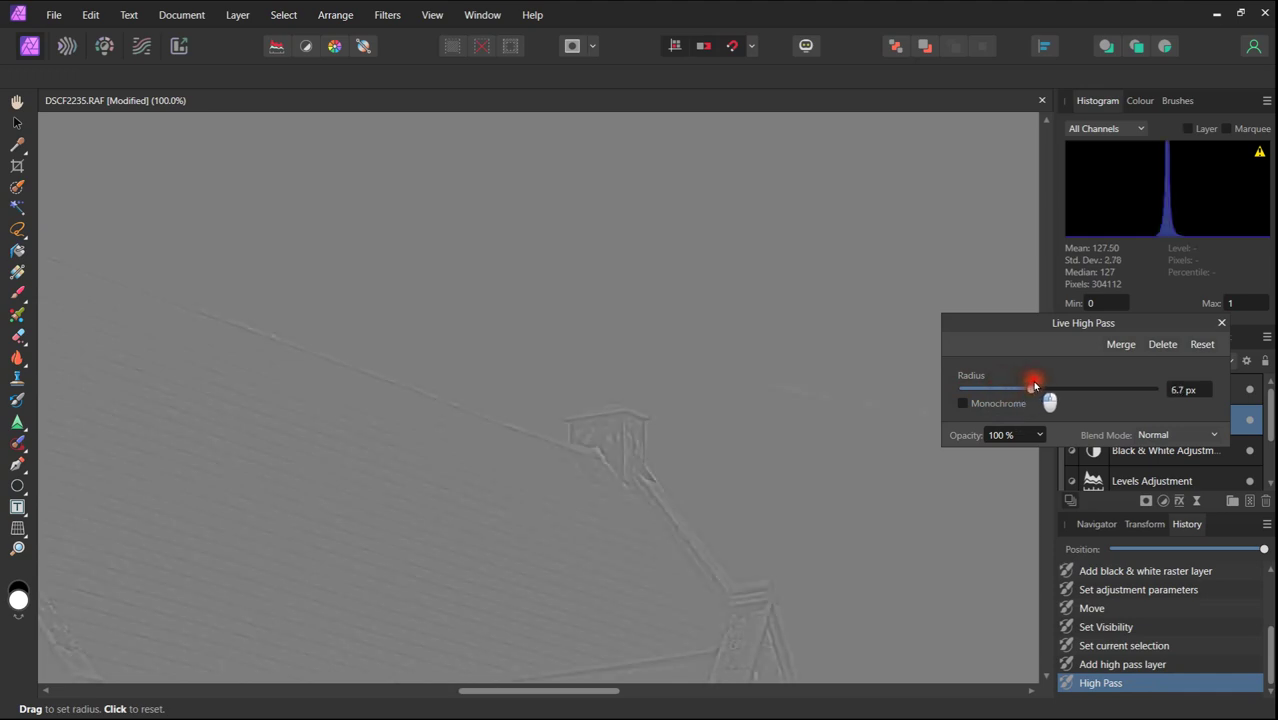
pyautogui.moveTo(1033, 385)
pyautogui.mouseDown()
pyautogui.moveTo(1063, 385)
pyautogui.moveTo(1015, 385)
pyautogui.mouseUp()
pyautogui.click(1216, 435)
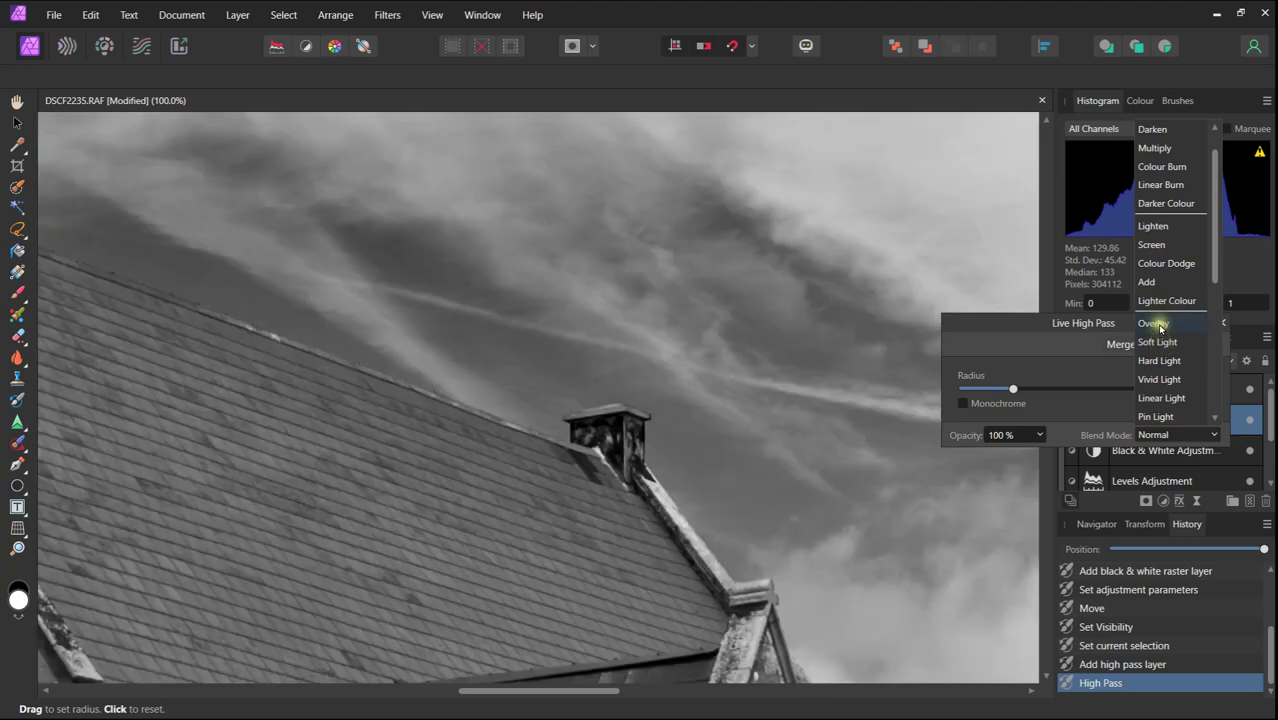
pyautogui.click(1162, 345)
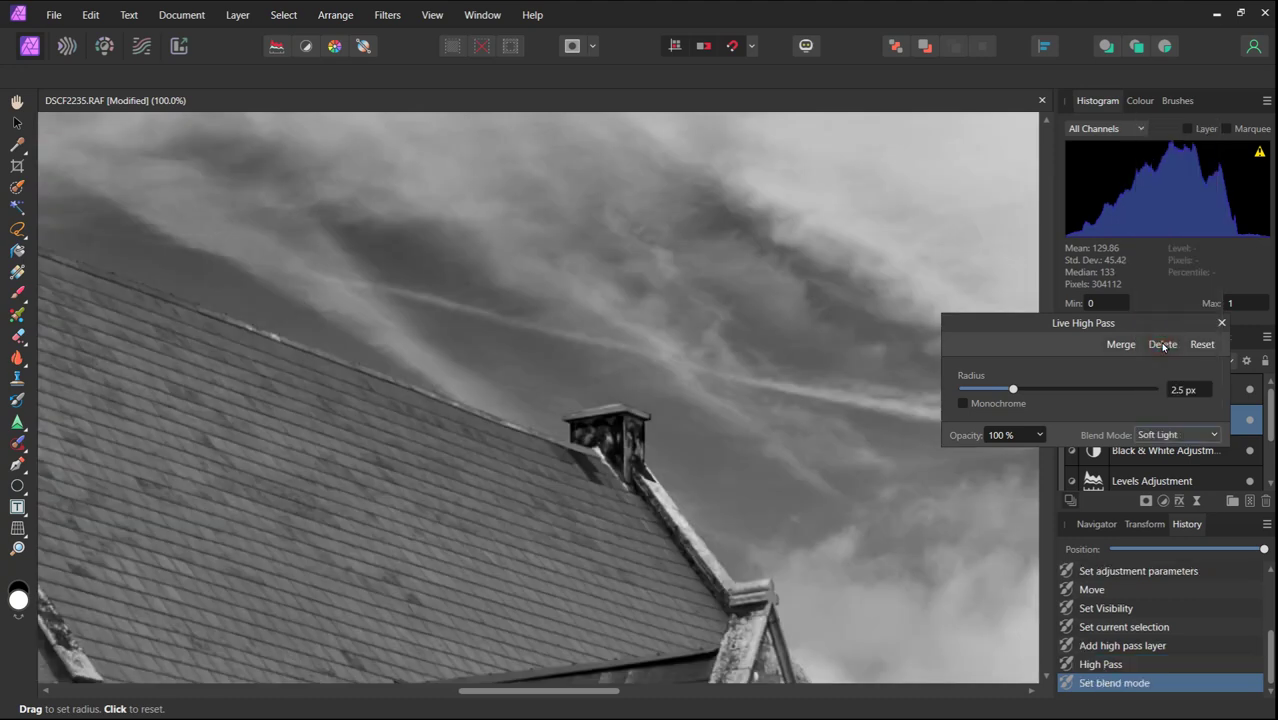
pyautogui.click(1221, 323)
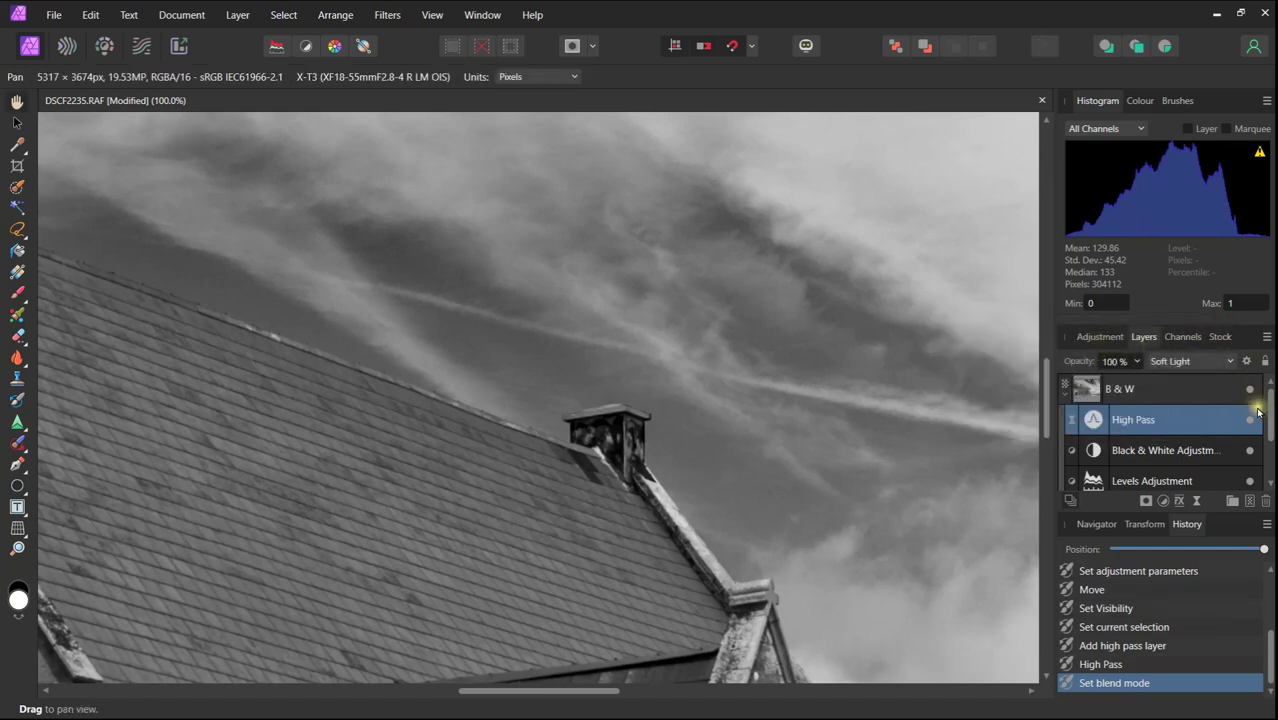
pyautogui.click(1250, 422)
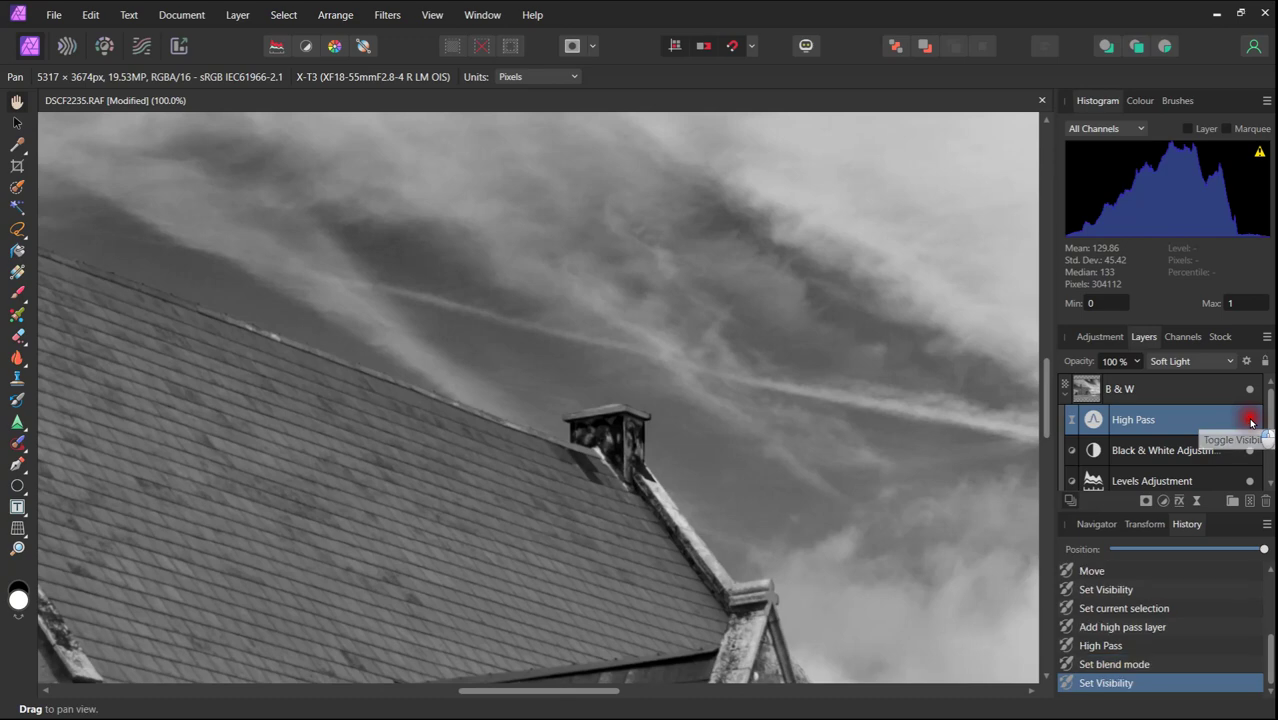
pyautogui.click(1197, 503)
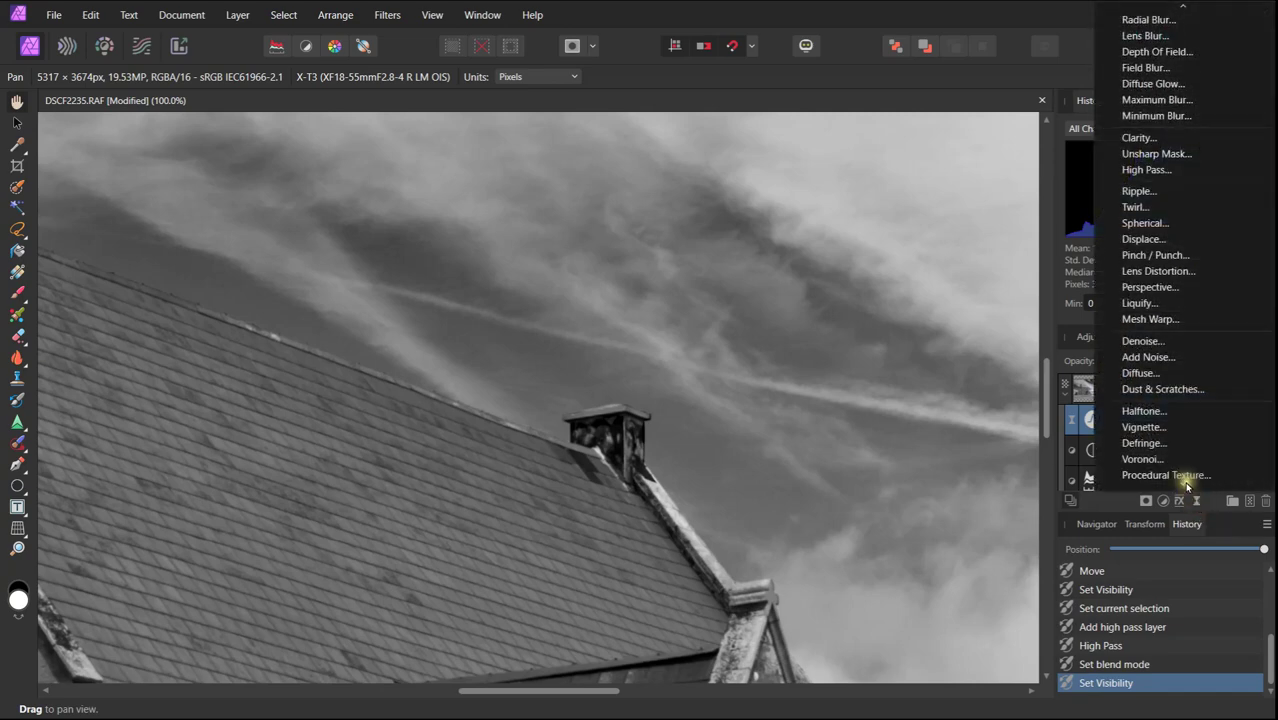
# - Add an Unsharp Mask live filter with radius 1 px, factor 2.368 and threshold 0%
pyautogui.click(1146, 152)
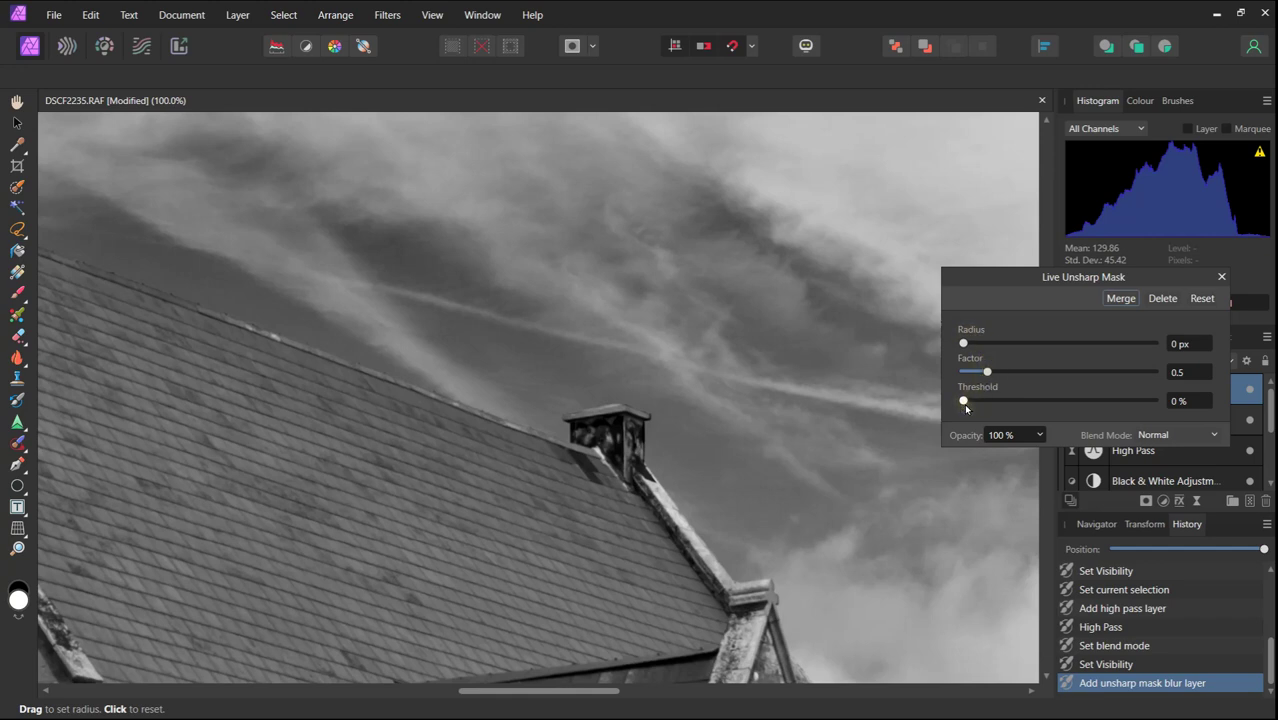
pyautogui.click(966, 404)
pyautogui.click(964, 344)
pyautogui.moveTo(964, 344); pyautogui.dragTo(1006, 343)
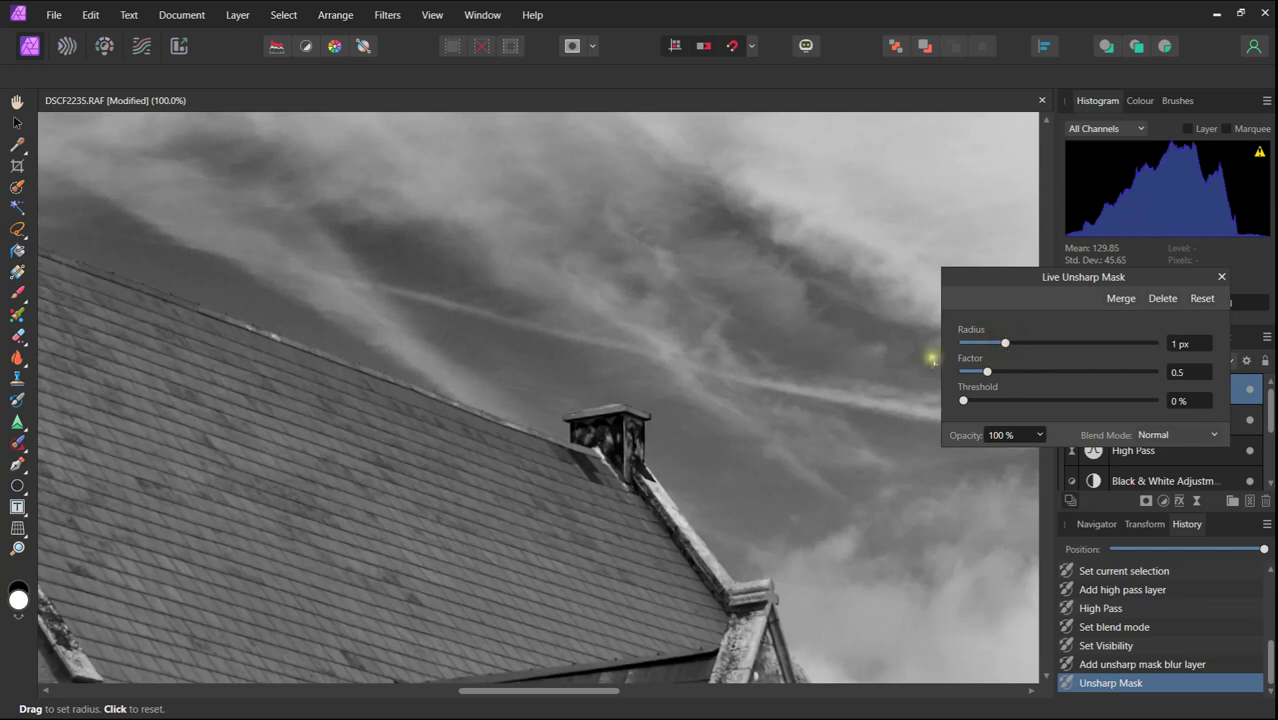
pyautogui.moveTo(990, 377); pyautogui.dragTo(1020, 373)
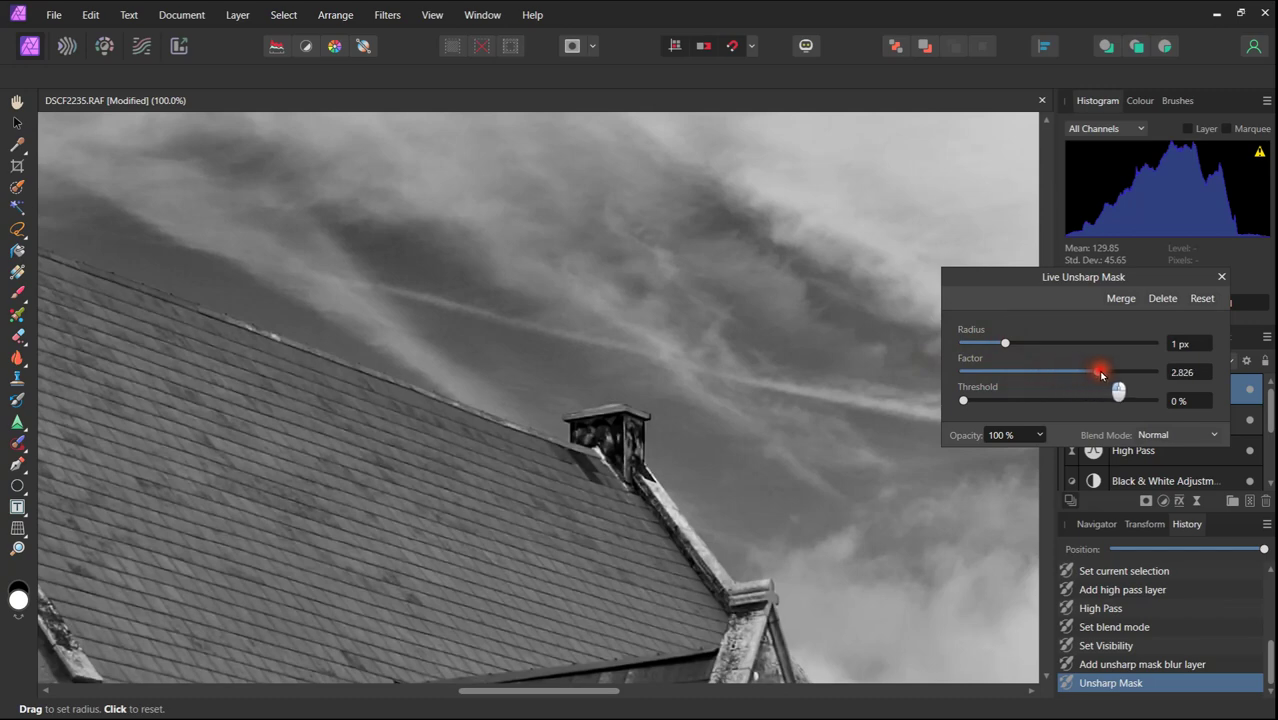
pyautogui.moveTo(1101, 375); pyautogui.dragTo(1104, 375)
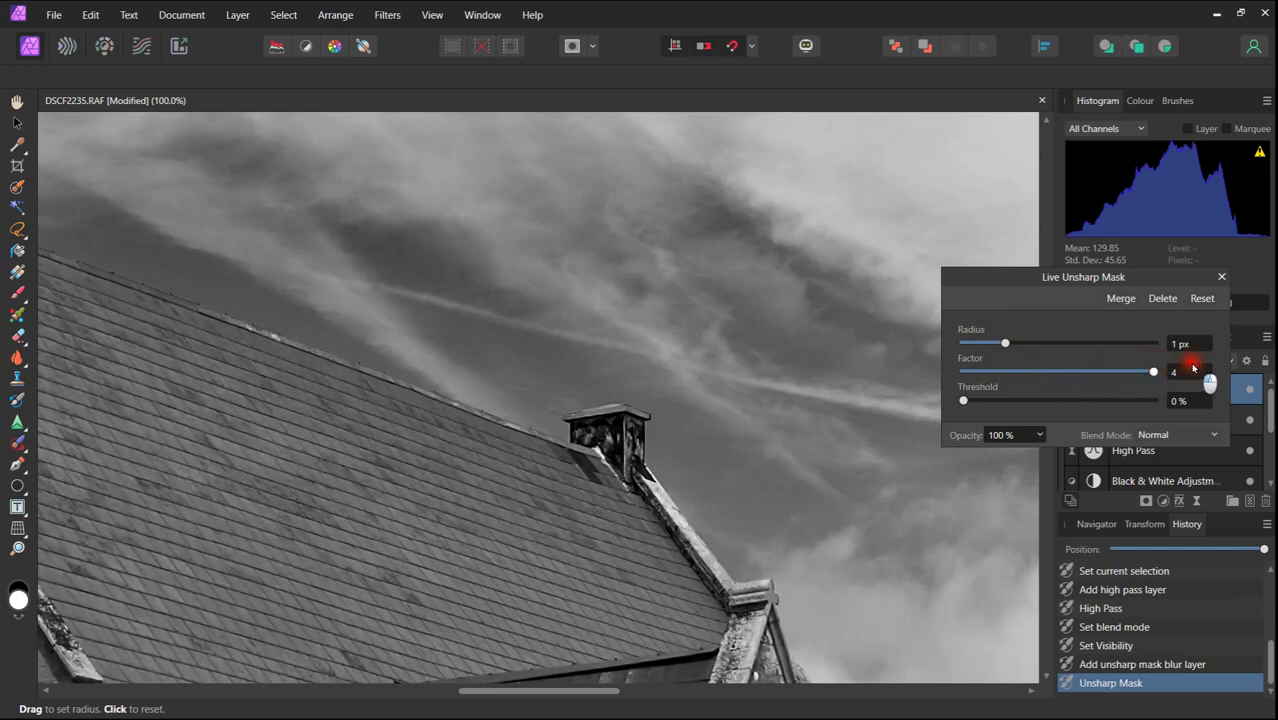
pyautogui.moveTo(1193, 369); pyautogui.dragTo(1167, 377)
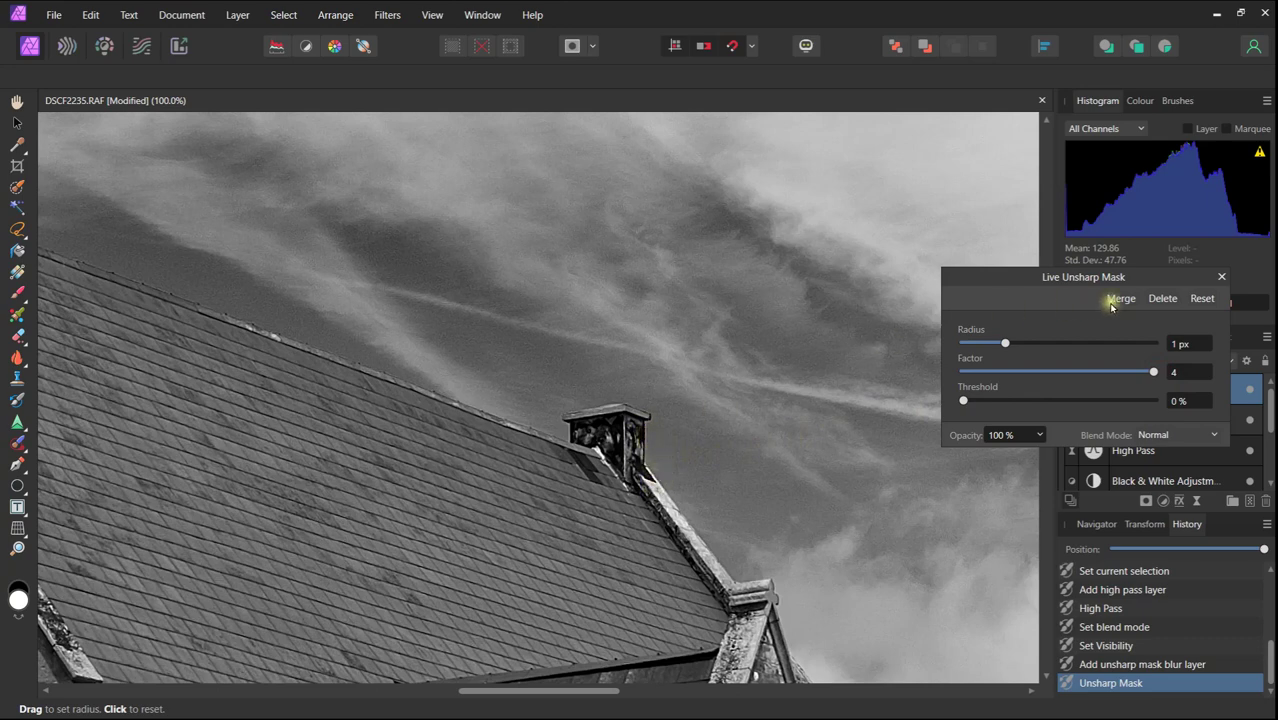
pyautogui.click(1154, 372)
pyautogui.moveTo(1154, 372); pyautogui.dragTo(1100, 374)
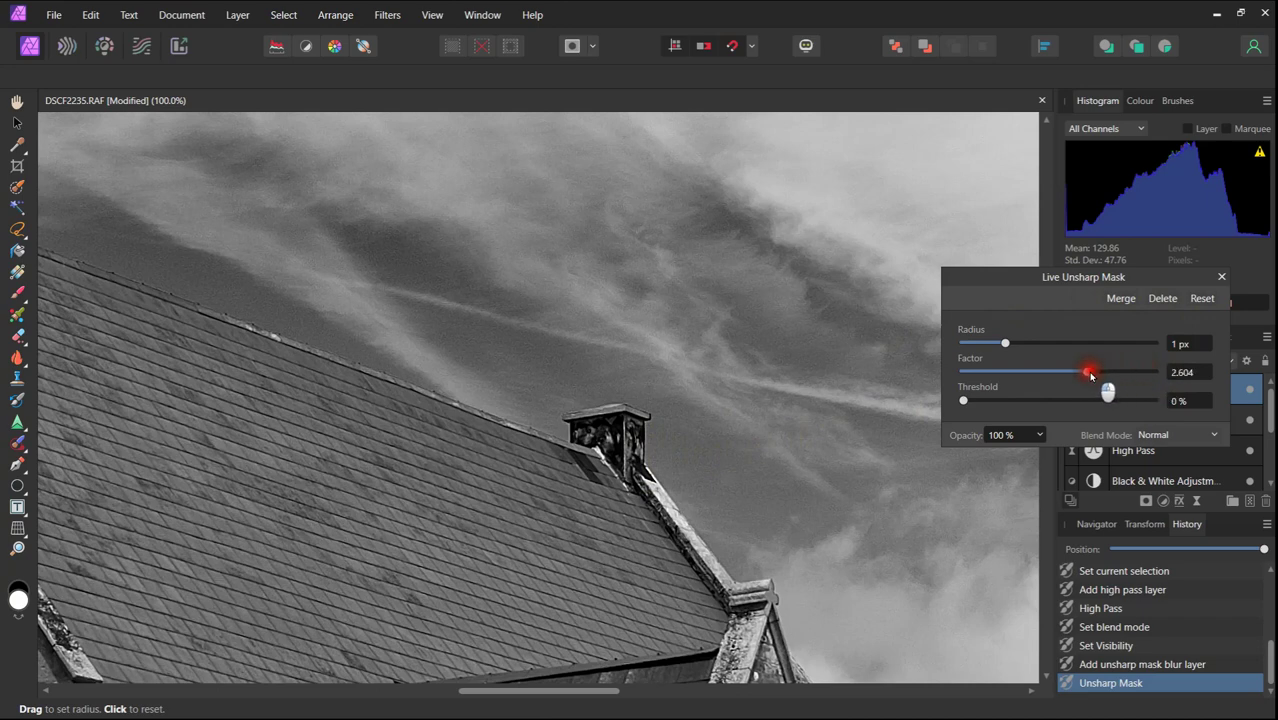
pyautogui.moveTo(1090, 375)
pyautogui.mouseDown()
pyautogui.moveTo(1000, 372)
pyautogui.moveTo(1079, 382)
pyautogui.mouseUp()
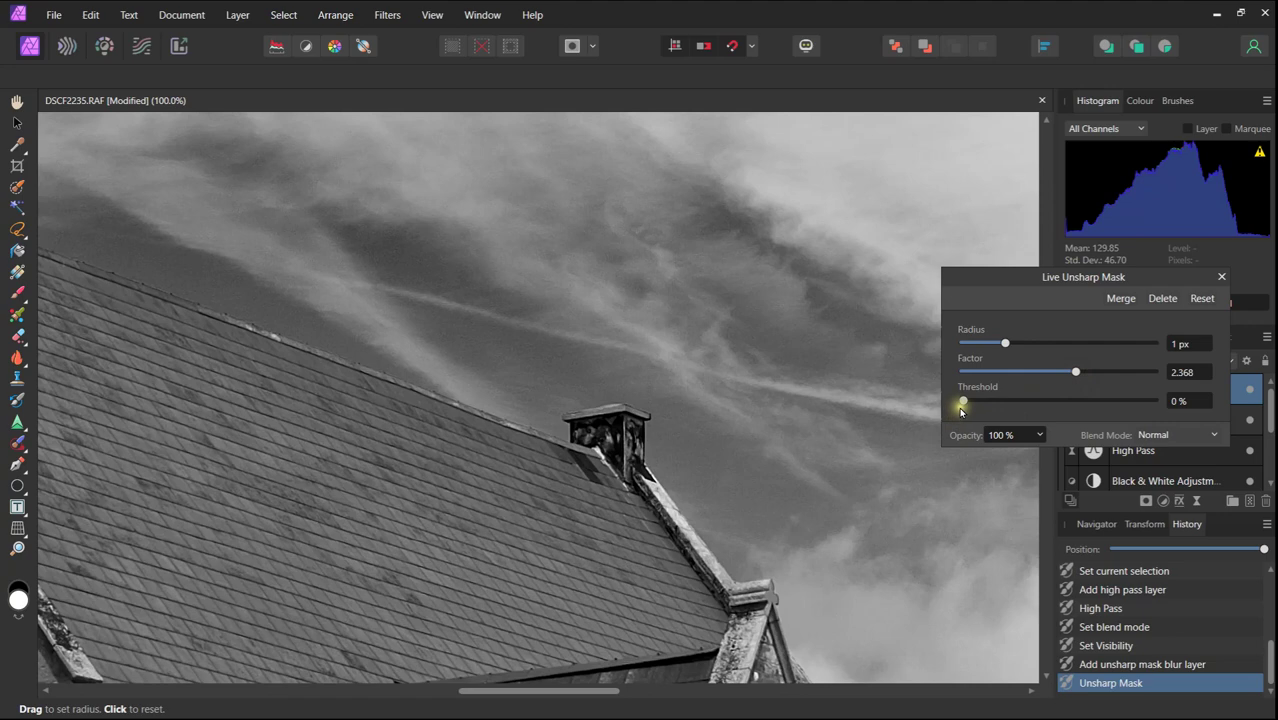
pyautogui.moveTo(966, 403); pyautogui.dragTo(918, 396)
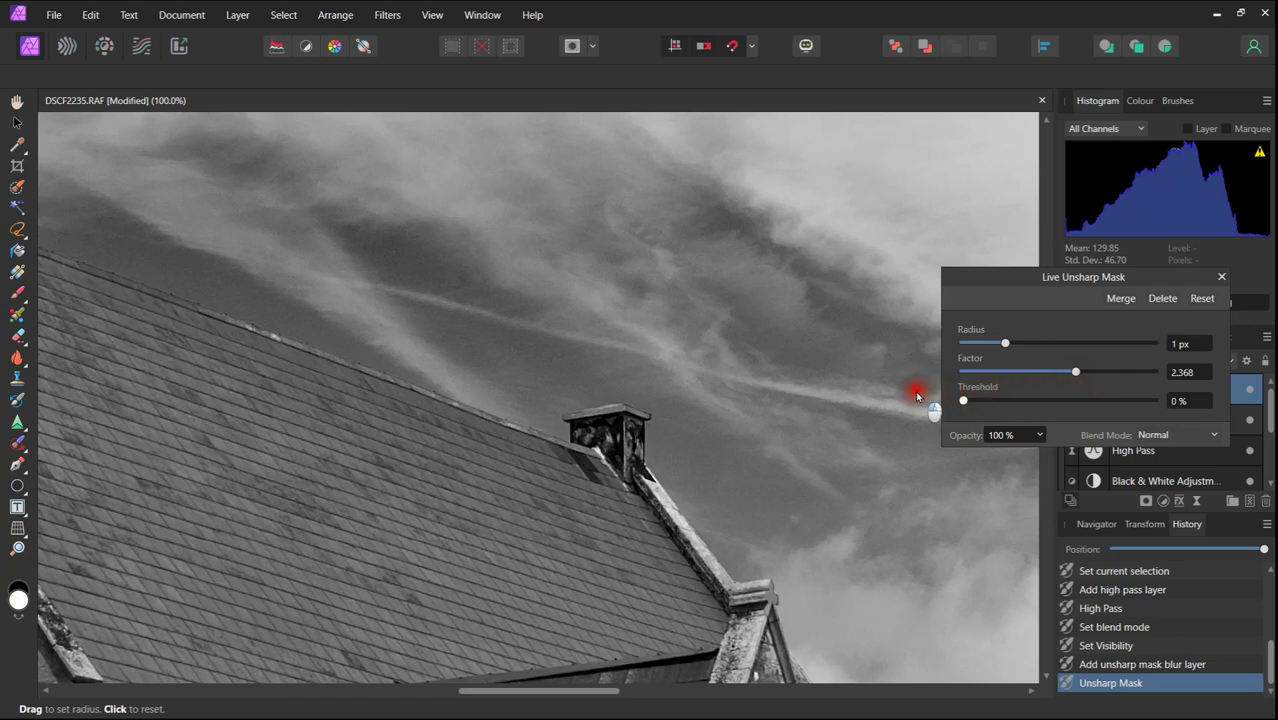
pyautogui.click(1221, 277)
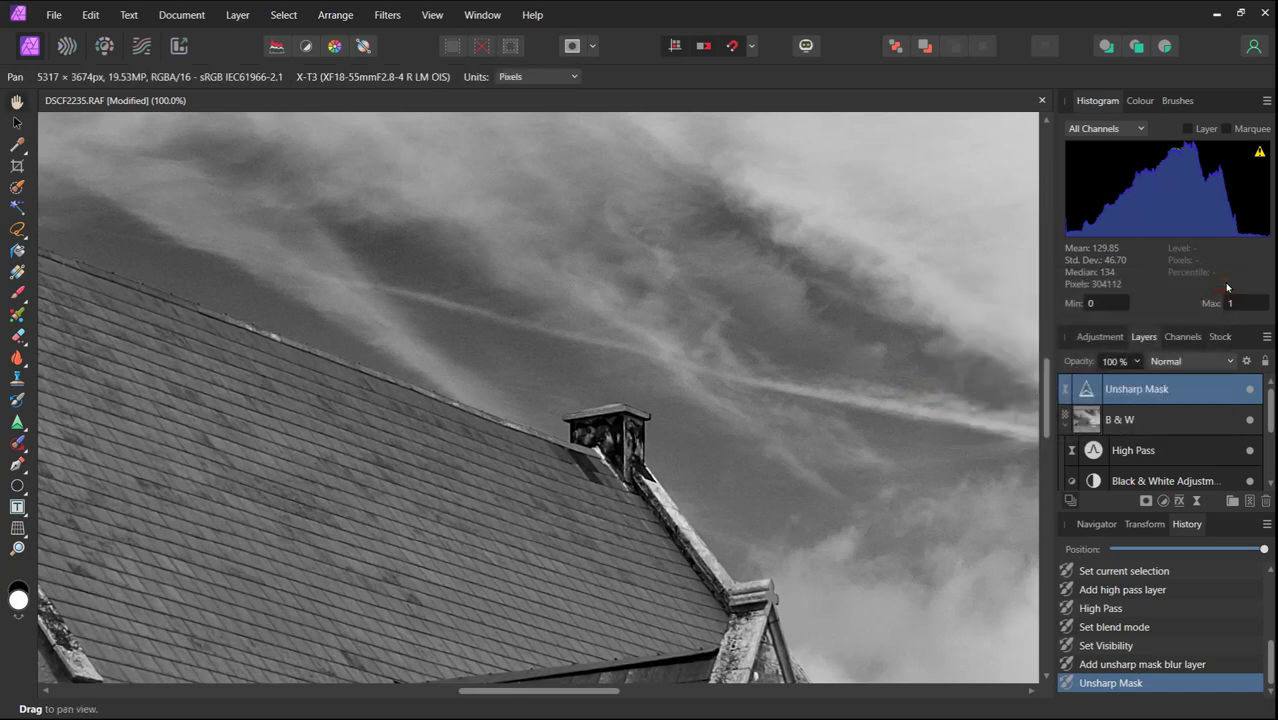
# - Zoom out to the whole photo and place Unsharp Mask just below B & W, above High Pass
pyautogui.hotkey('ctrl', '0')
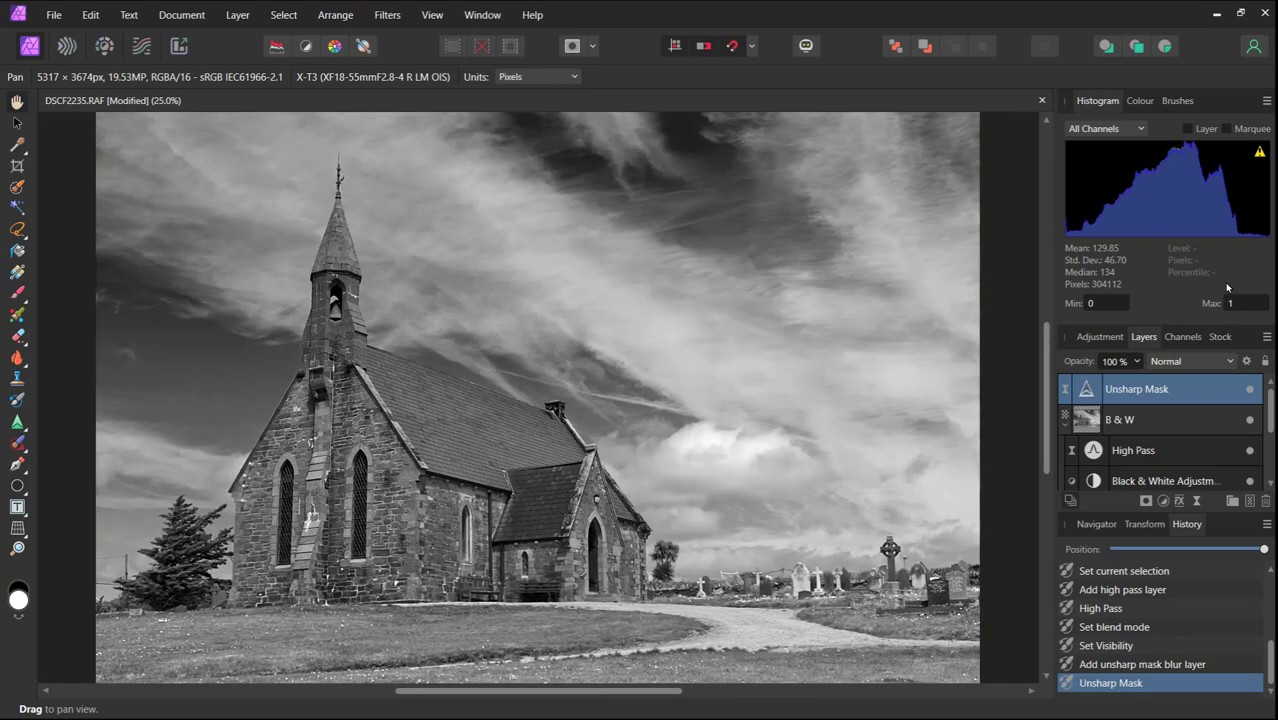
pyautogui.hotkey('ctrl', '-')
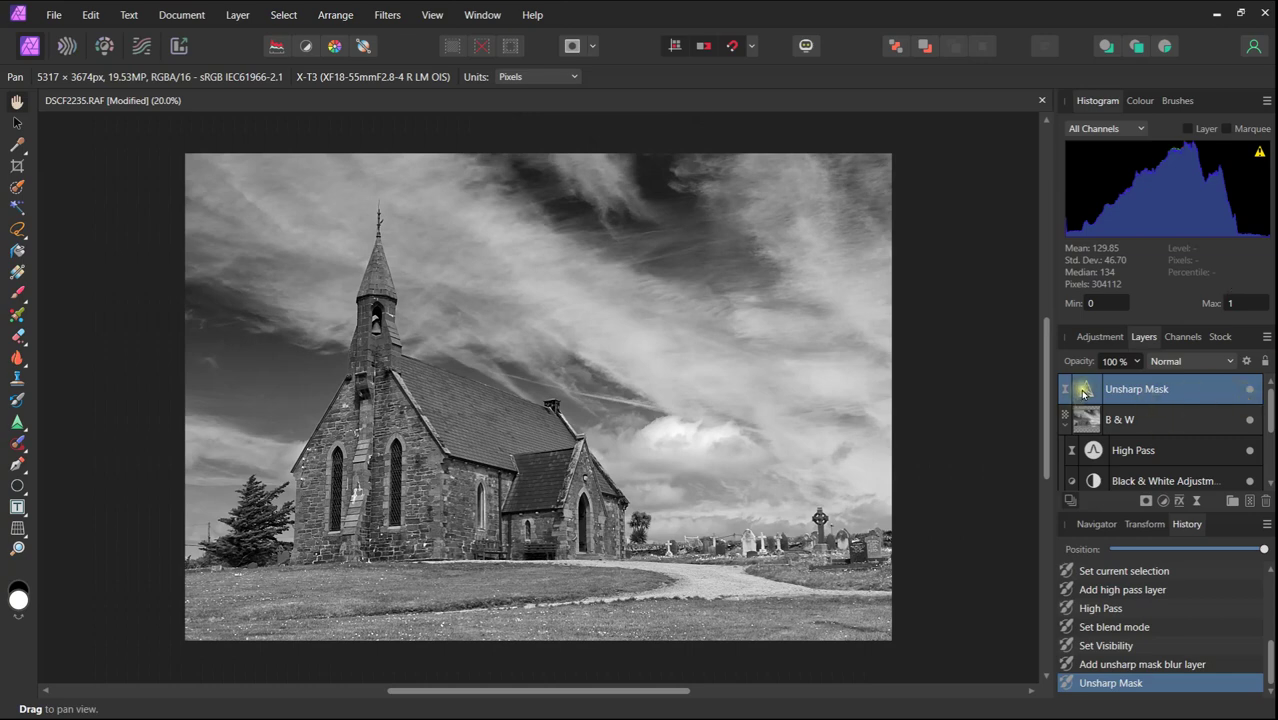
pyautogui.moveTo(1083, 392); pyautogui.dragTo(1092, 428)
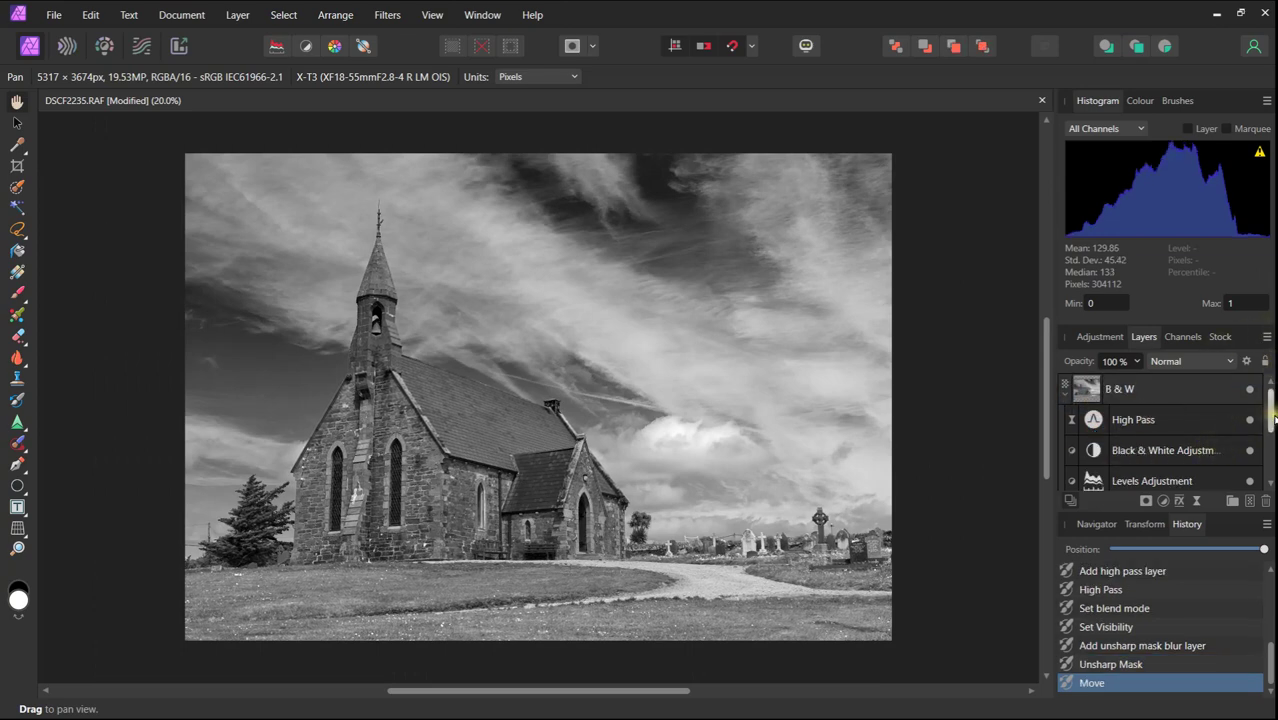
pyautogui.moveTo(1274, 420); pyautogui.dragTo(1274, 450)
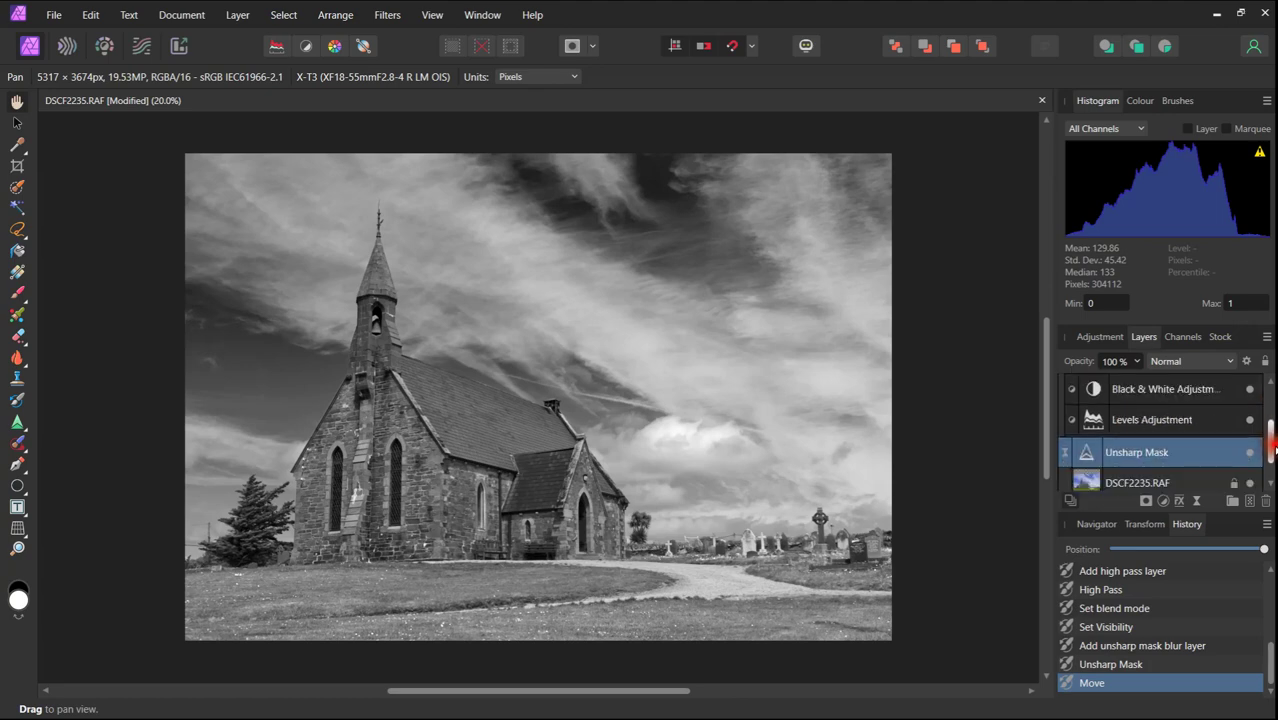
pyautogui.moveTo(1274, 450); pyautogui.dragTo(1274, 453)
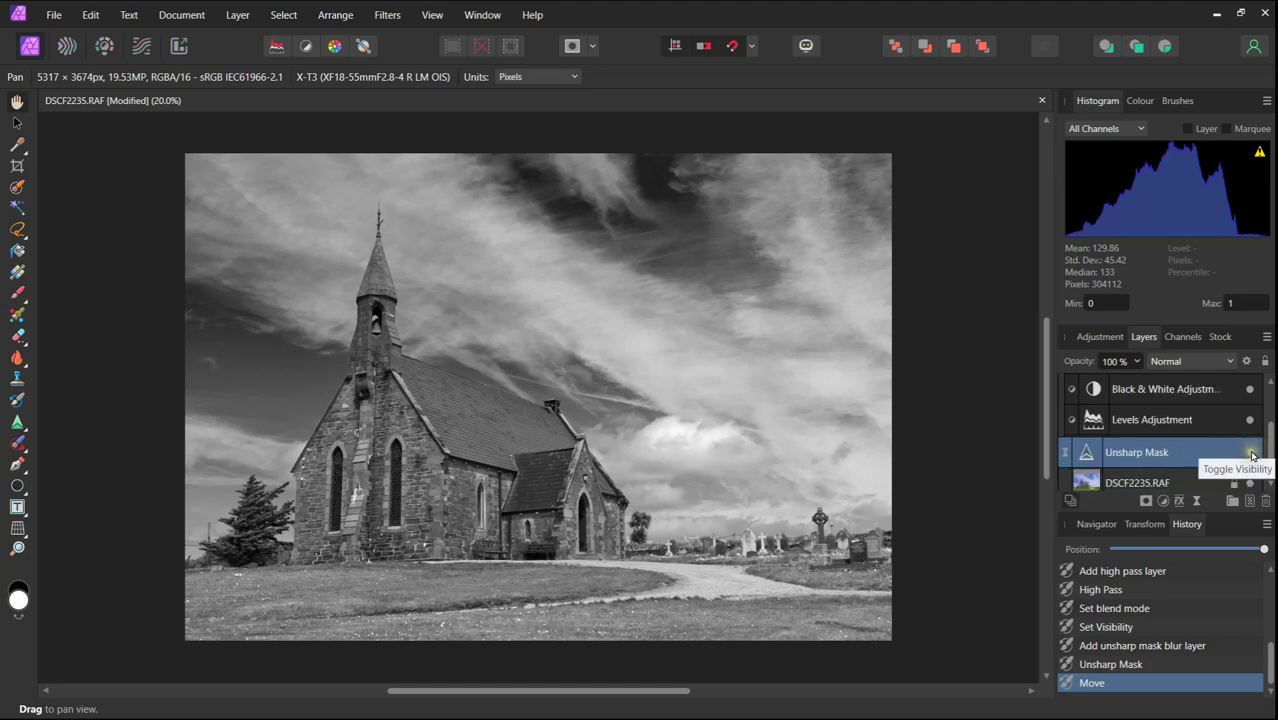
pyautogui.click(1250, 452)
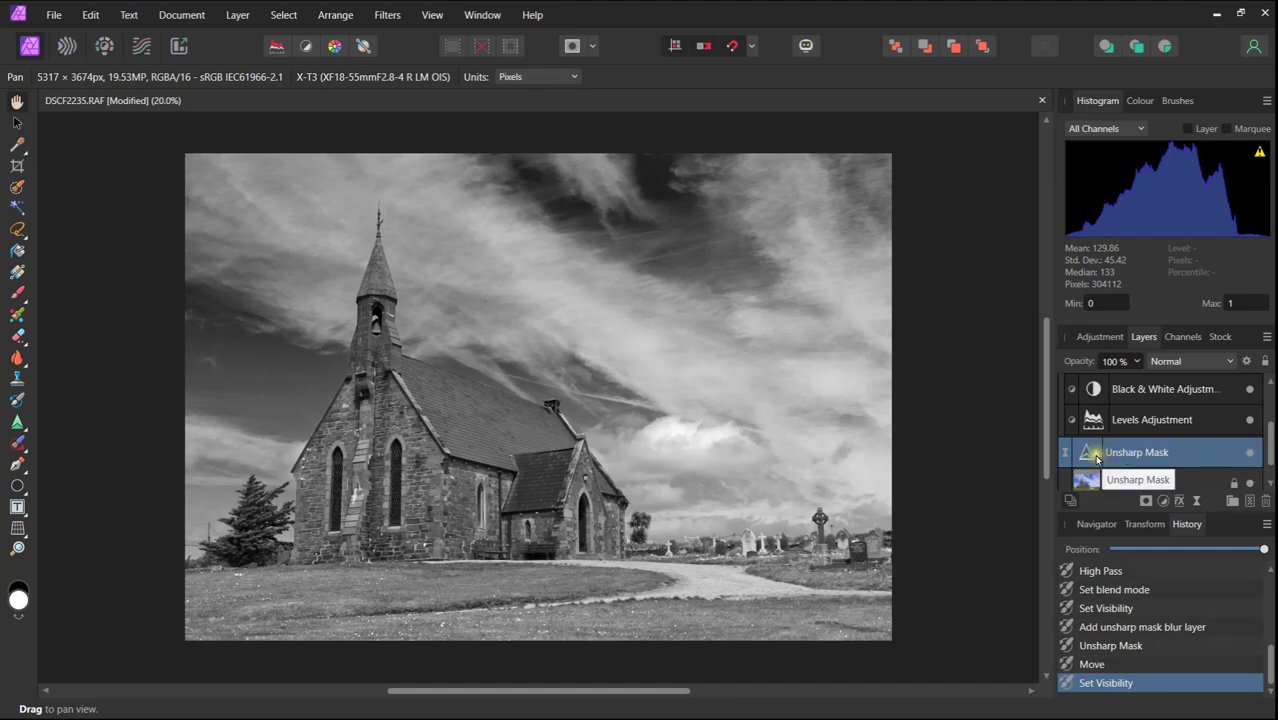
pyautogui.moveTo(1092, 455); pyautogui.dragTo(1091, 414)
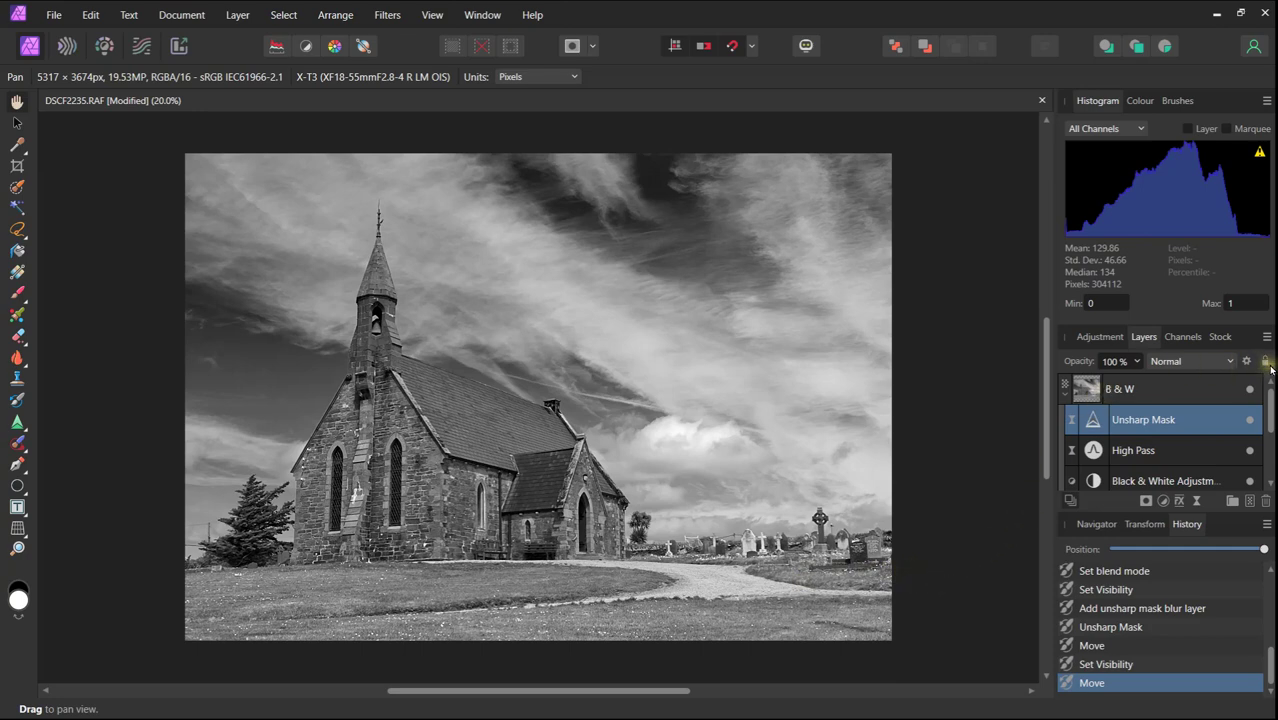
pyautogui.click(1251, 421)
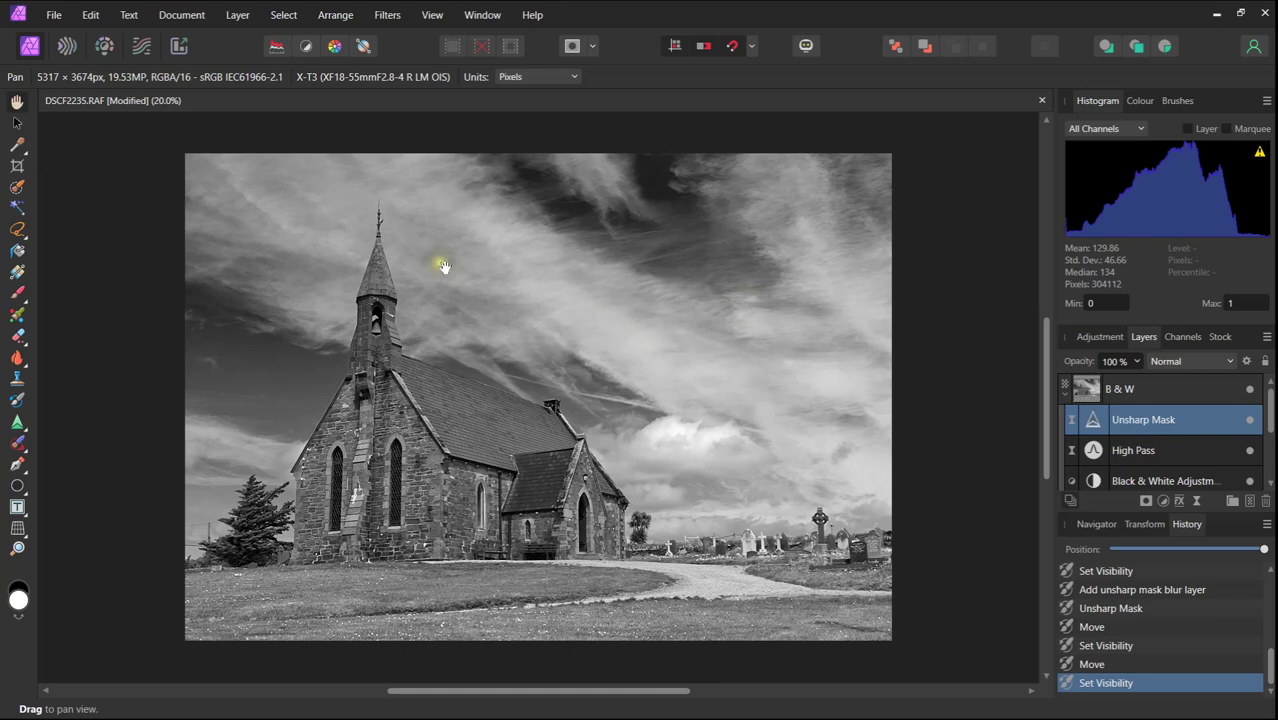
# - Show the Document menu's canvas commands, including flip and rotate
pyautogui.click(190, 13)
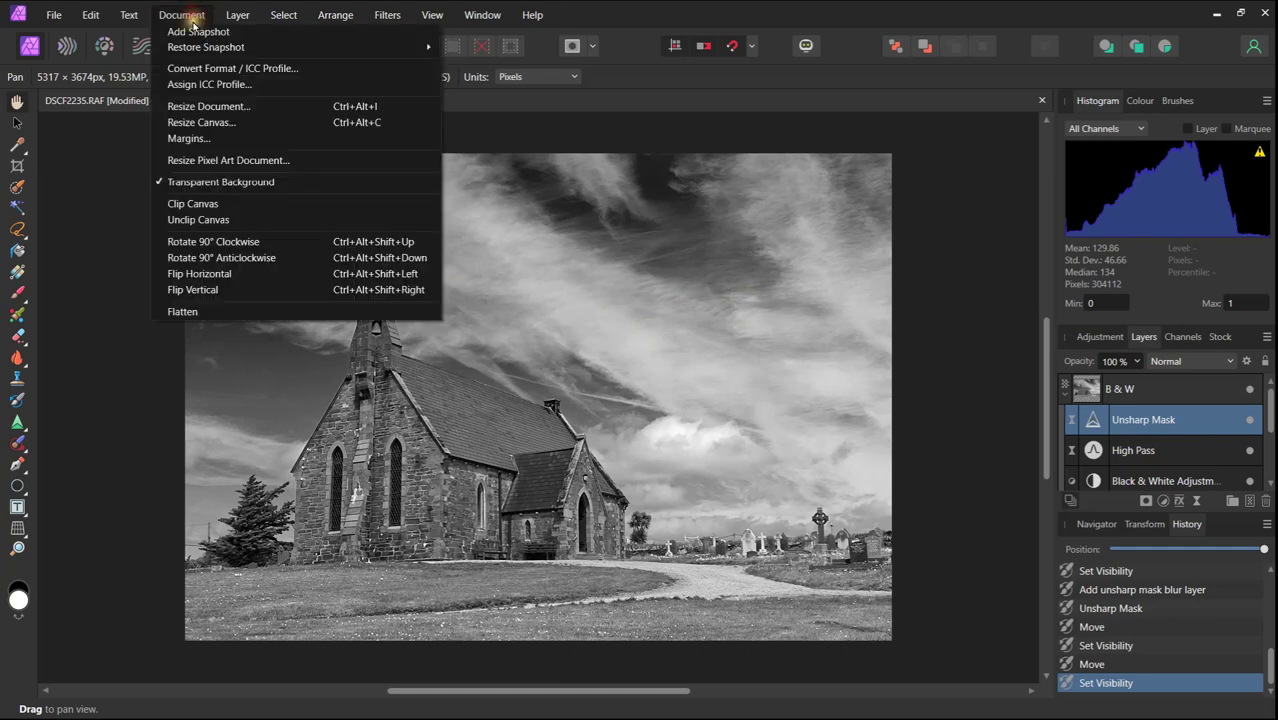
# - Flip the canvas horizontally and compare before and after via the History panel
pyautogui.click(205, 273)
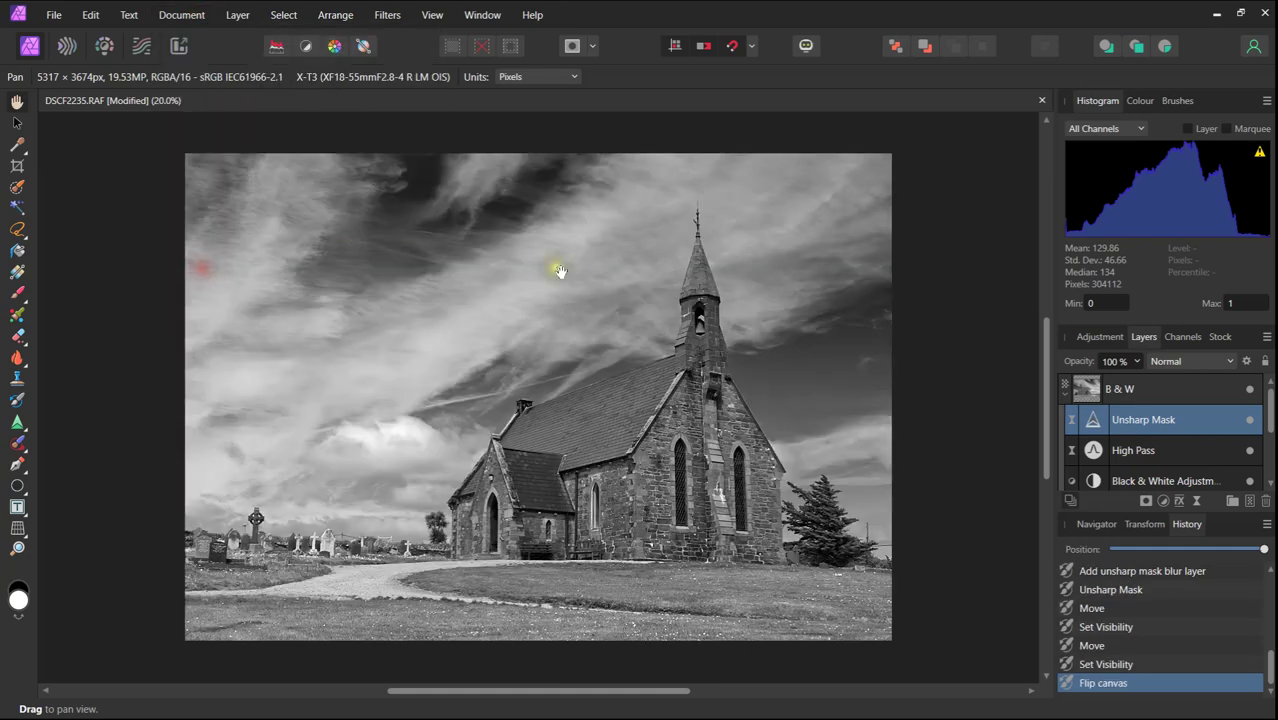
pyautogui.click(980, 398)
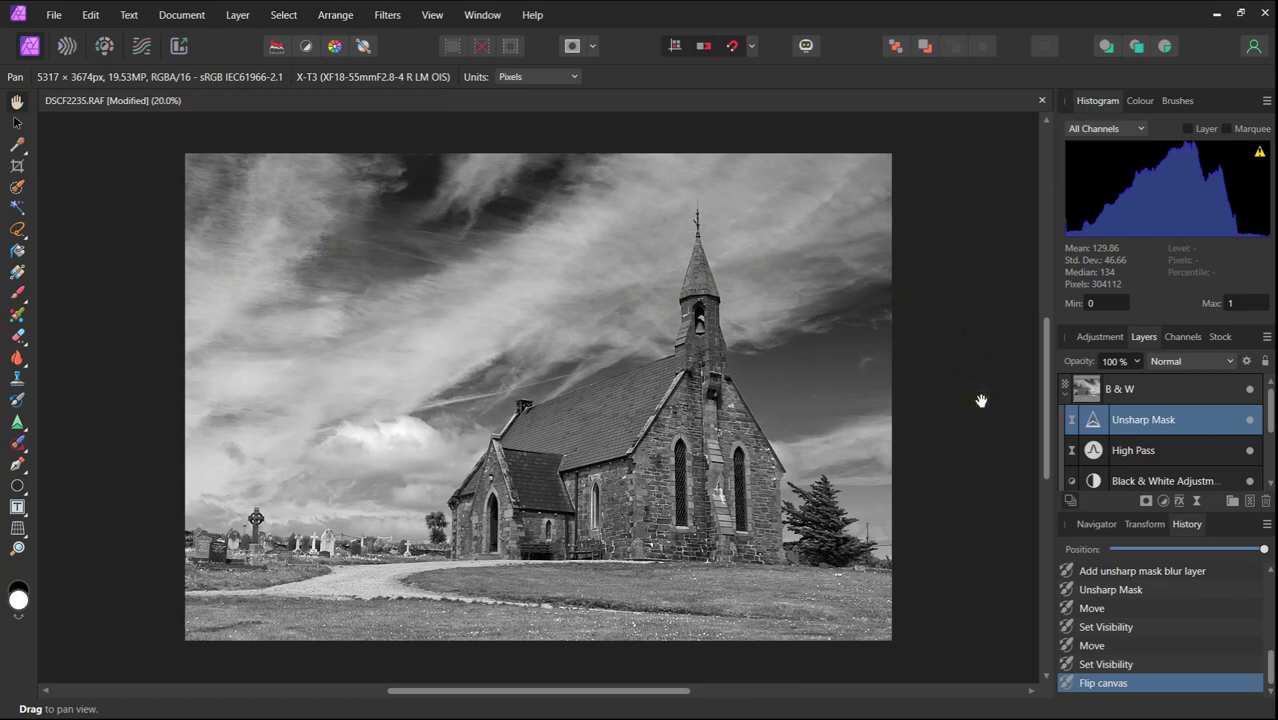
pyautogui.click(981, 401)
pyautogui.click(979, 404)
pyautogui.click(980, 407)
pyautogui.click(1095, 665)
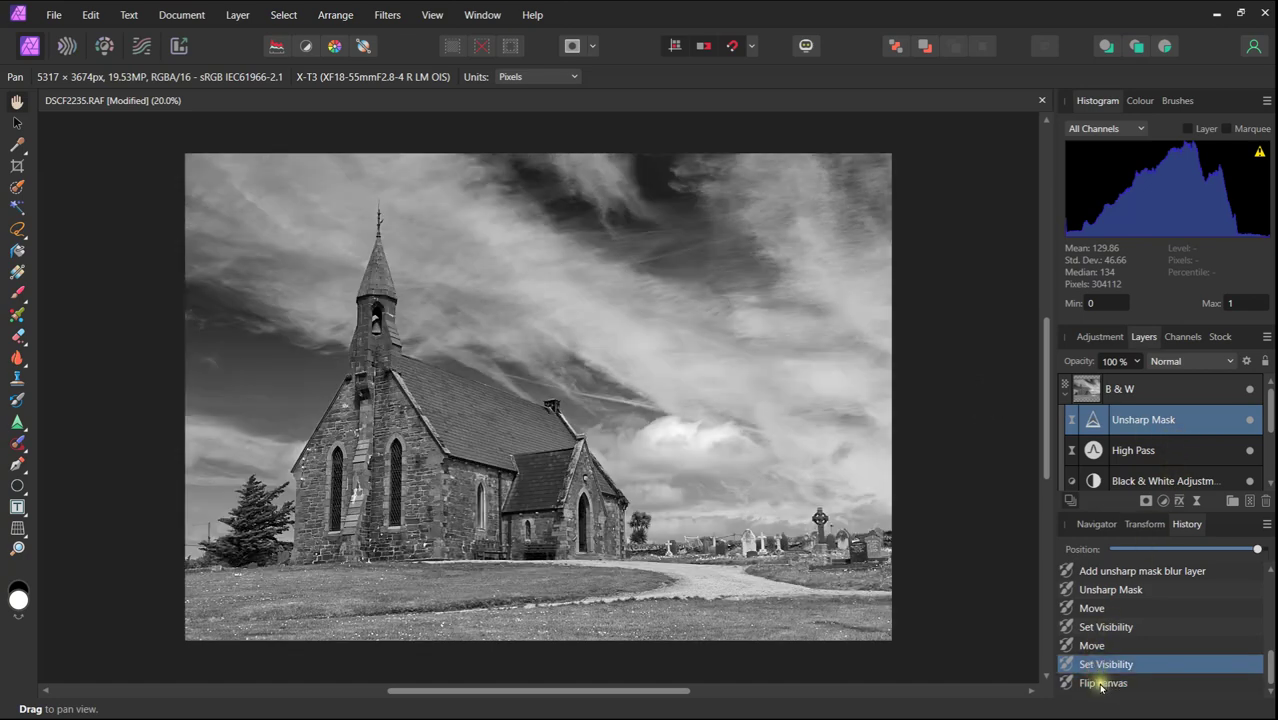
pyautogui.click(1100, 684)
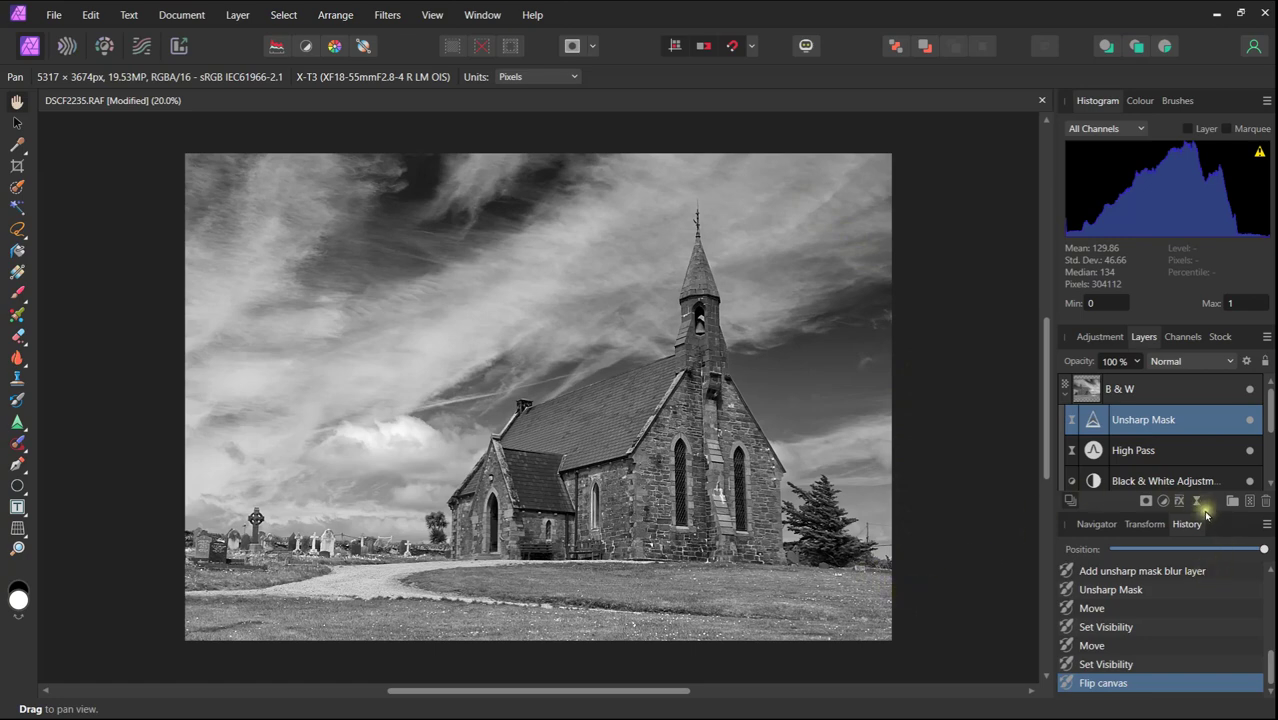
# - Add a Vignette live filter with exposure -3.792, hardness 13%, scale 190% and shape 98%
pyautogui.click(1195, 501)
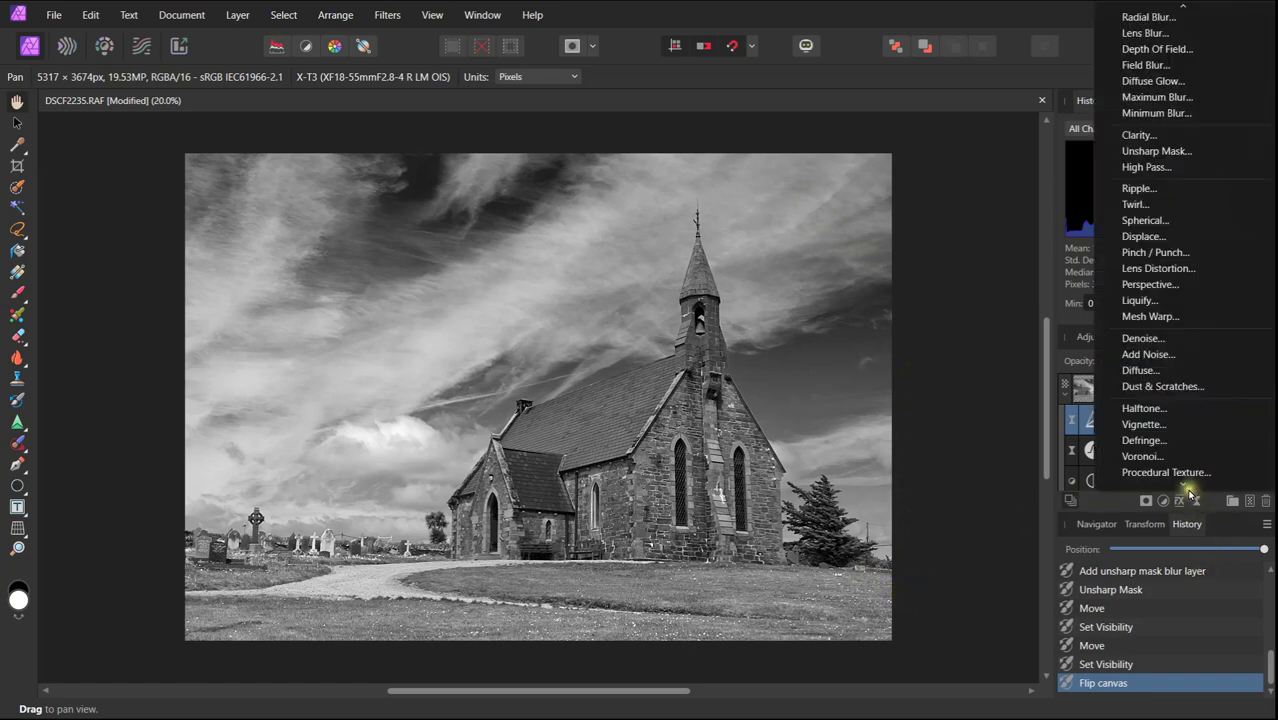
pyautogui.moveTo(1185, 485)
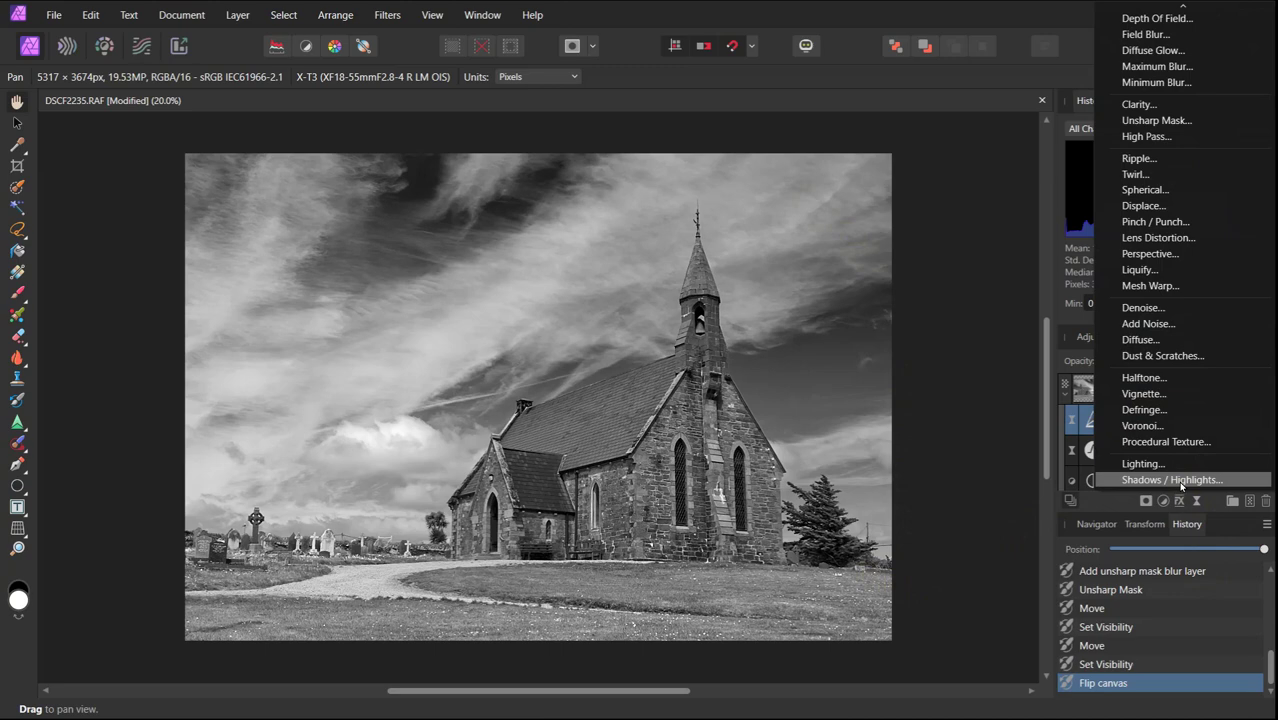
pyautogui.click(1150, 399)
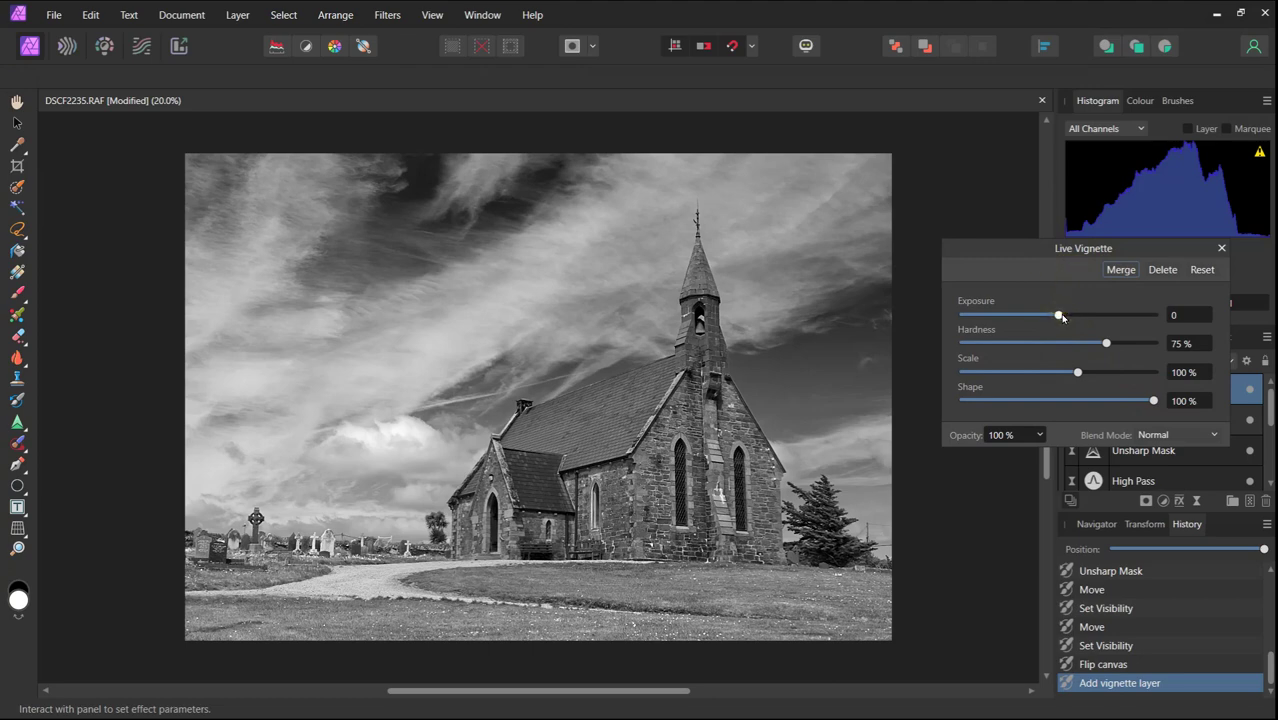
pyautogui.moveTo(1061, 316); pyautogui.dragTo(970, 316)
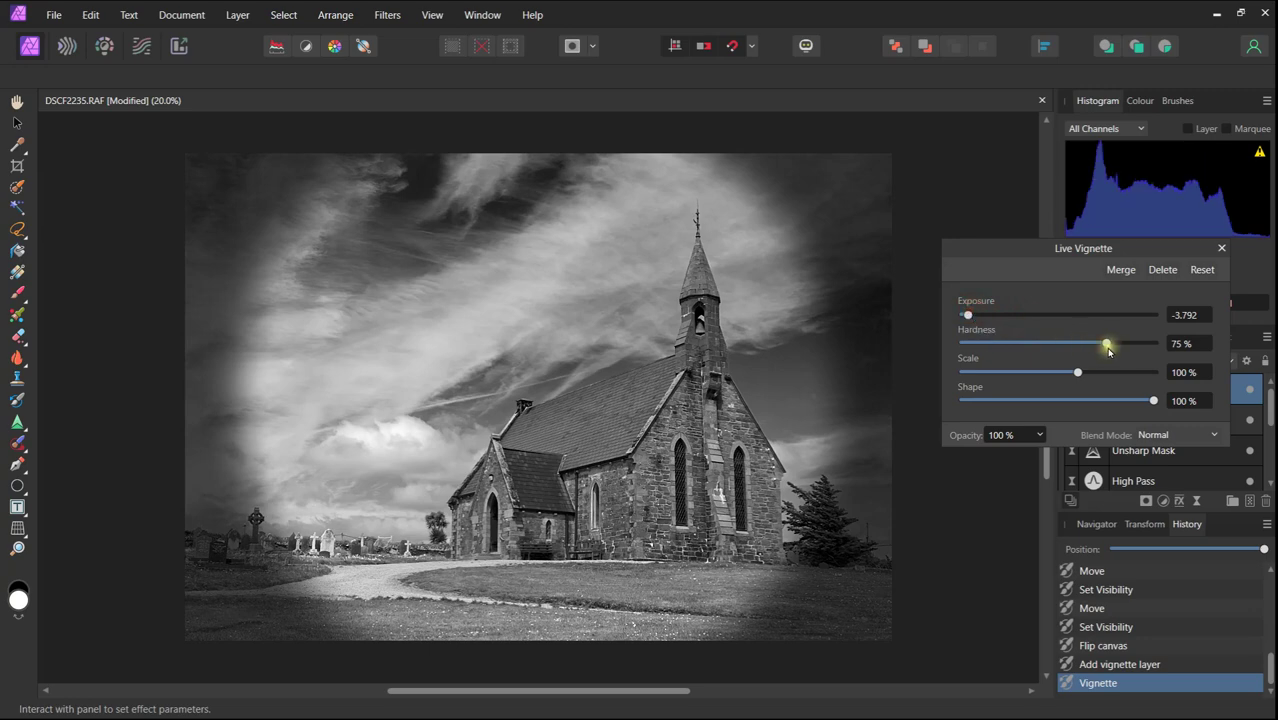
pyautogui.moveTo(1109, 342); pyautogui.dragTo(991, 343)
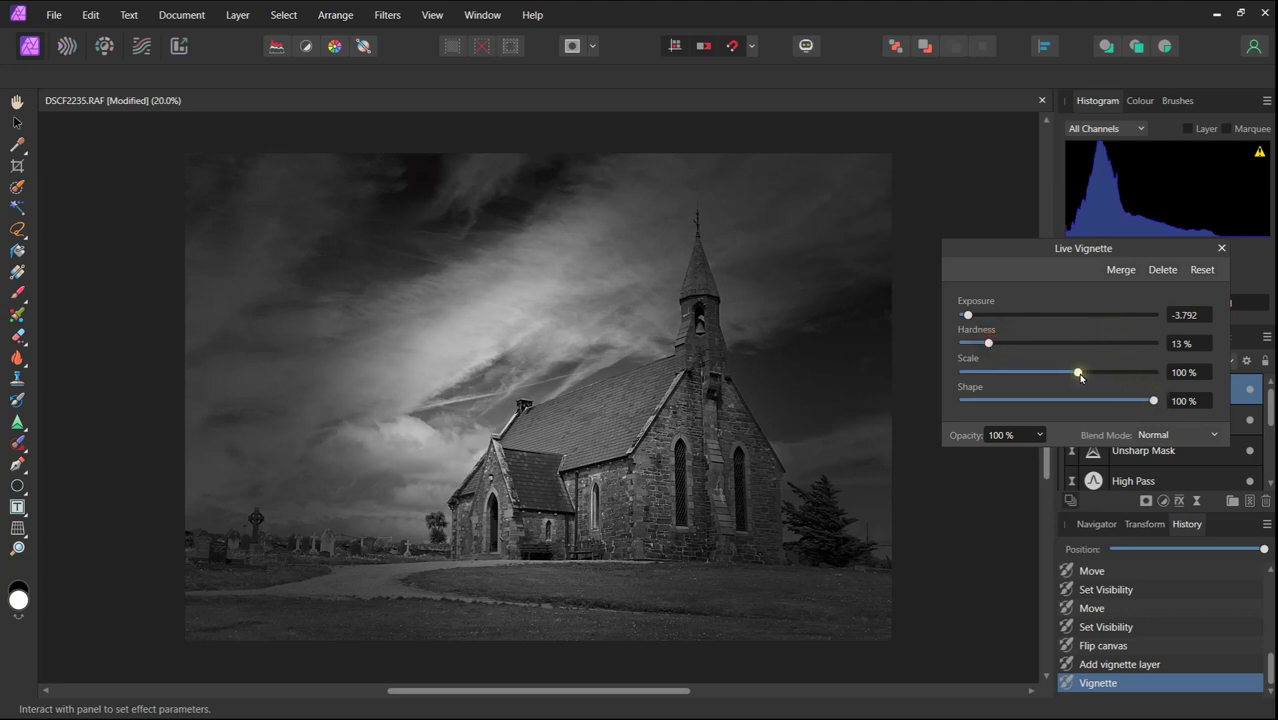
pyautogui.moveTo(1080, 376)
pyautogui.mouseDown()
pyautogui.moveTo(1121, 374)
pyautogui.moveTo(1159, 405)
pyautogui.moveTo(1062, 399)
pyautogui.moveTo(1192, 400)
pyautogui.moveTo(1151, 399)
pyautogui.mouseUp()
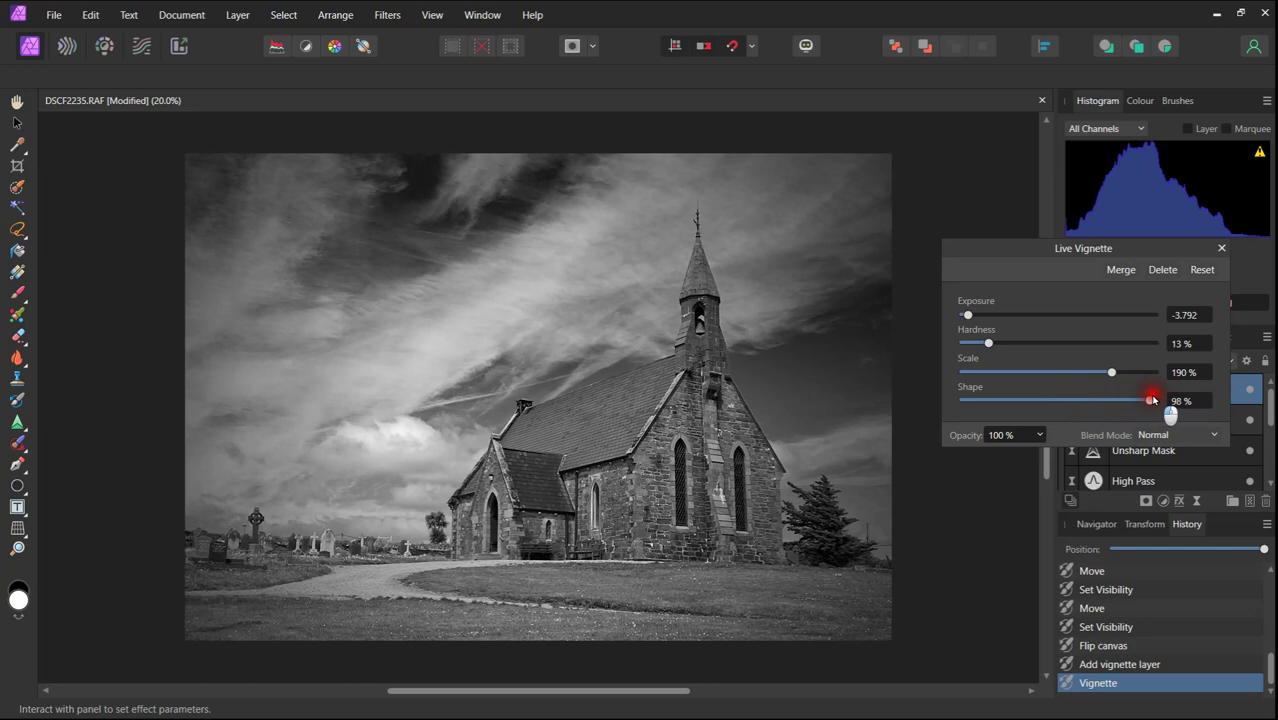
pyautogui.moveTo(1153, 400); pyautogui.dragTo(1152, 400)
pyautogui.click(1220, 249)
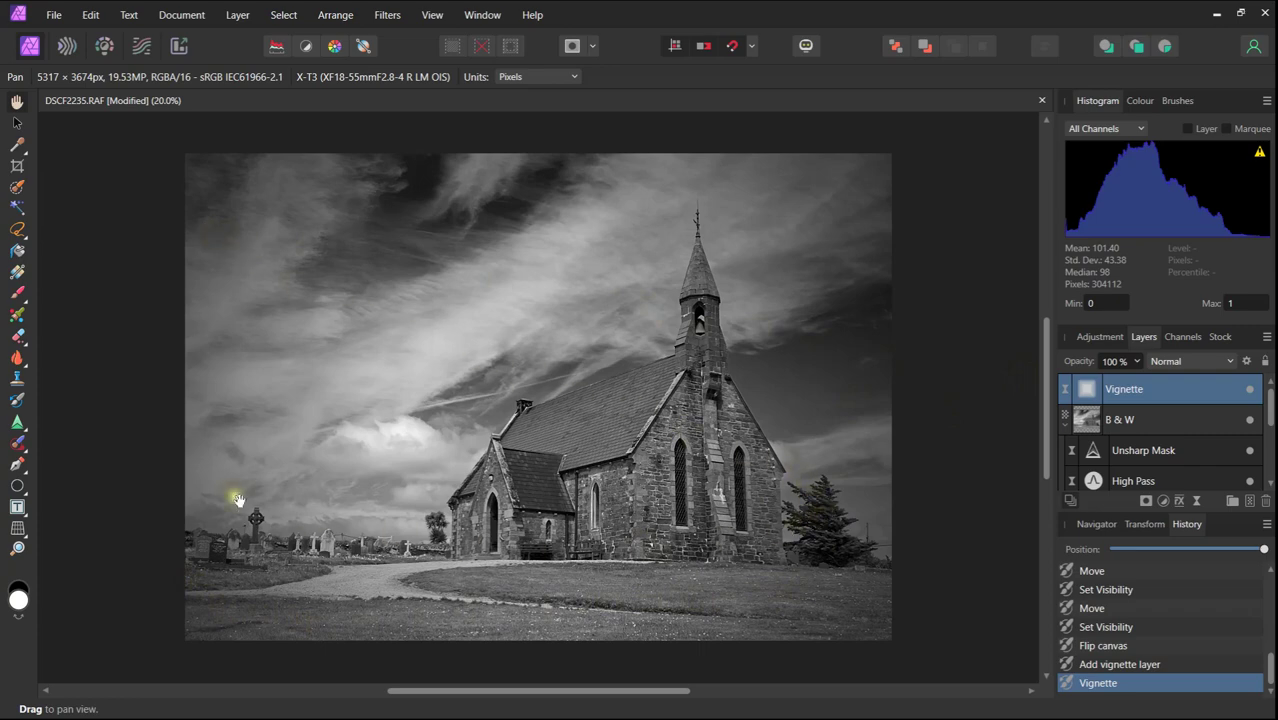
pyautogui.click(17, 272)
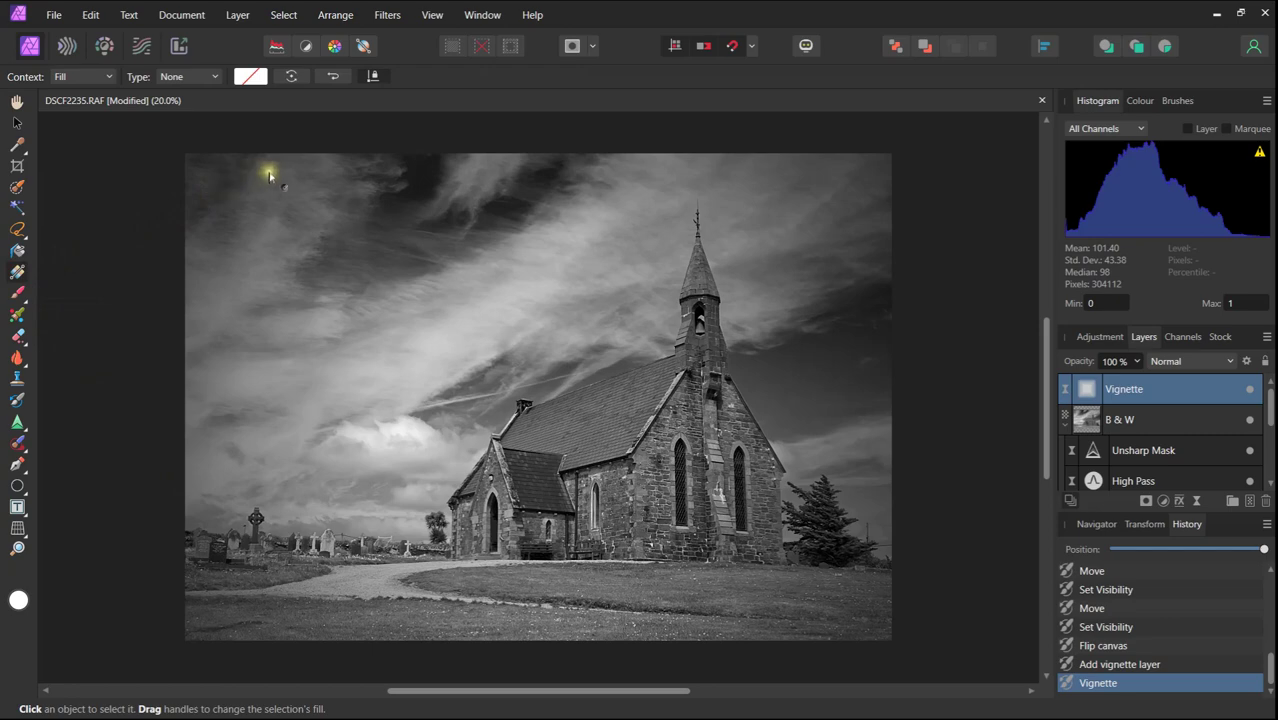
# - Fade the vignette with a top-left to bottom-right linear gradient whose end stop is grey 777777
pyautogui.moveTo(255, 170); pyautogui.dragTo(796, 618)
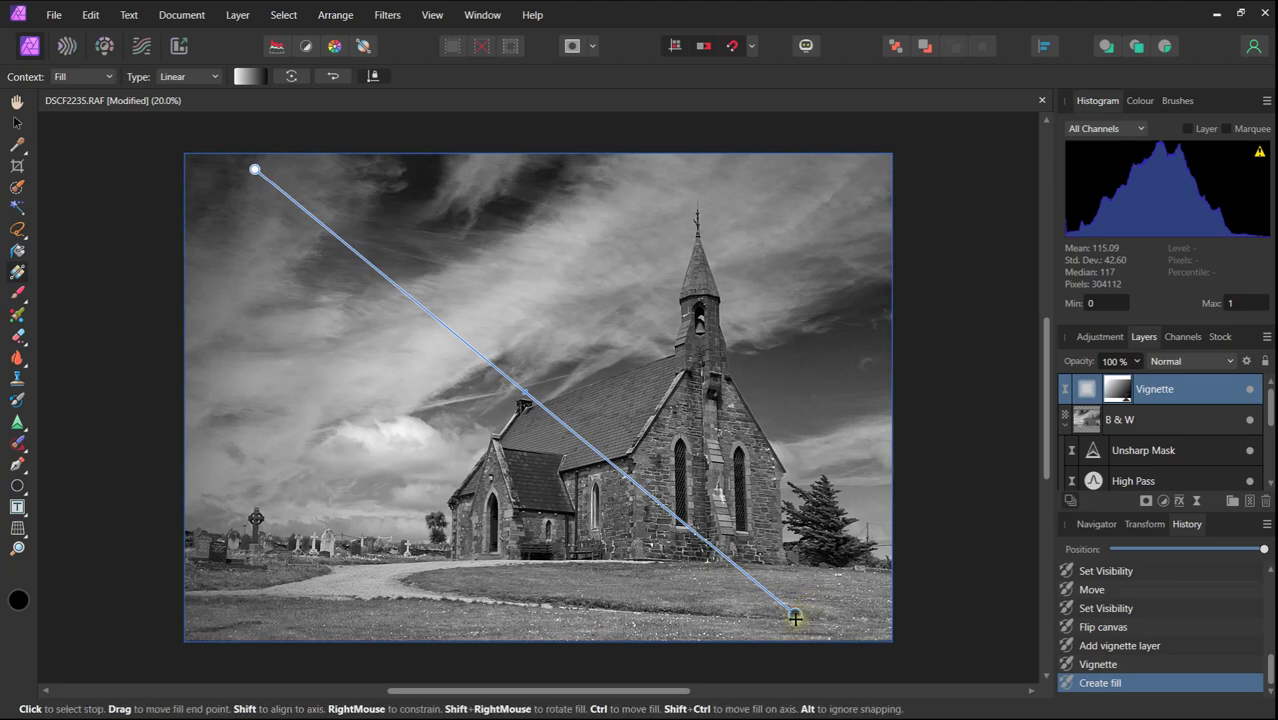
pyautogui.click(1140, 101)
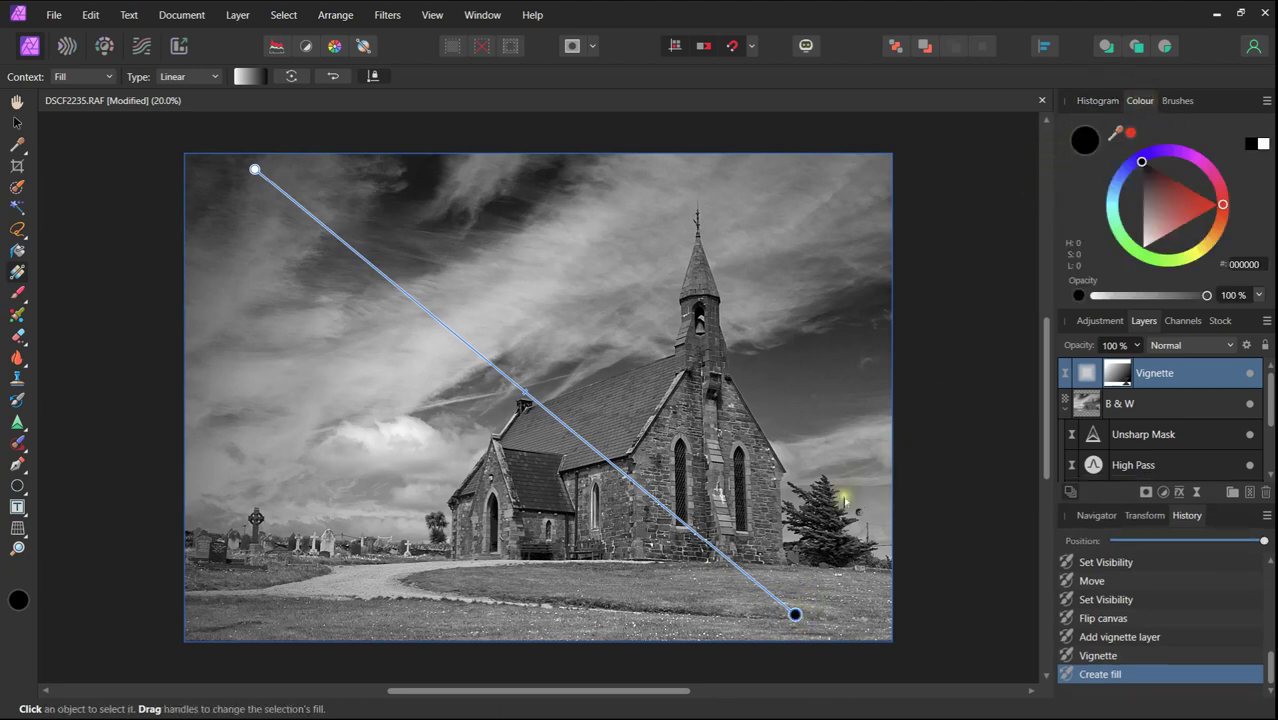
pyautogui.click(793, 613)
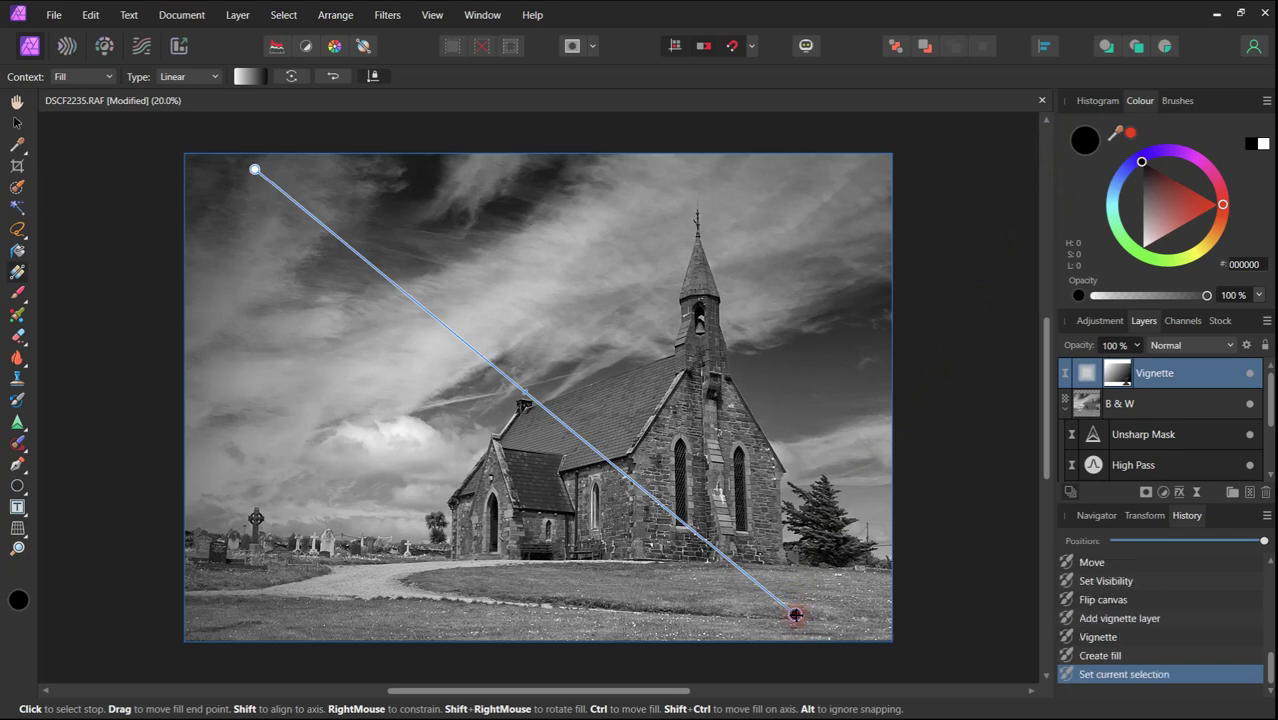
pyautogui.doubleClick(1086, 142)
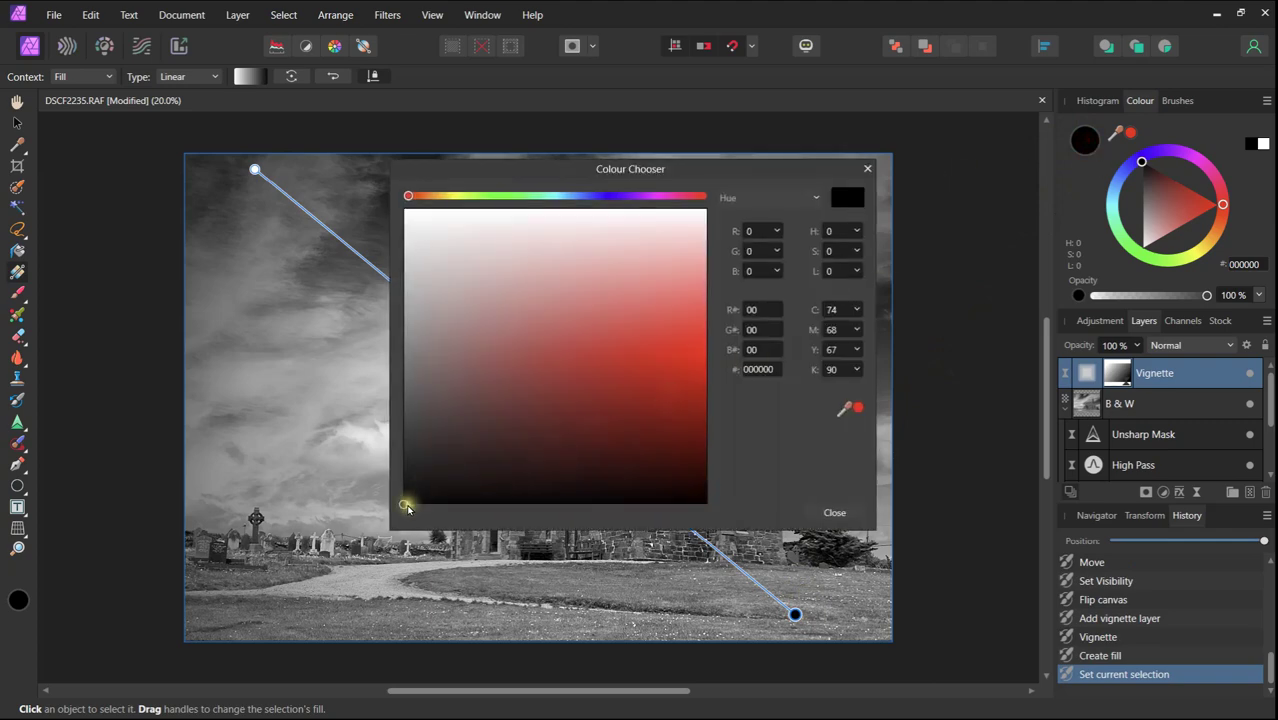
pyautogui.moveTo(404, 507); pyautogui.dragTo(403, 369)
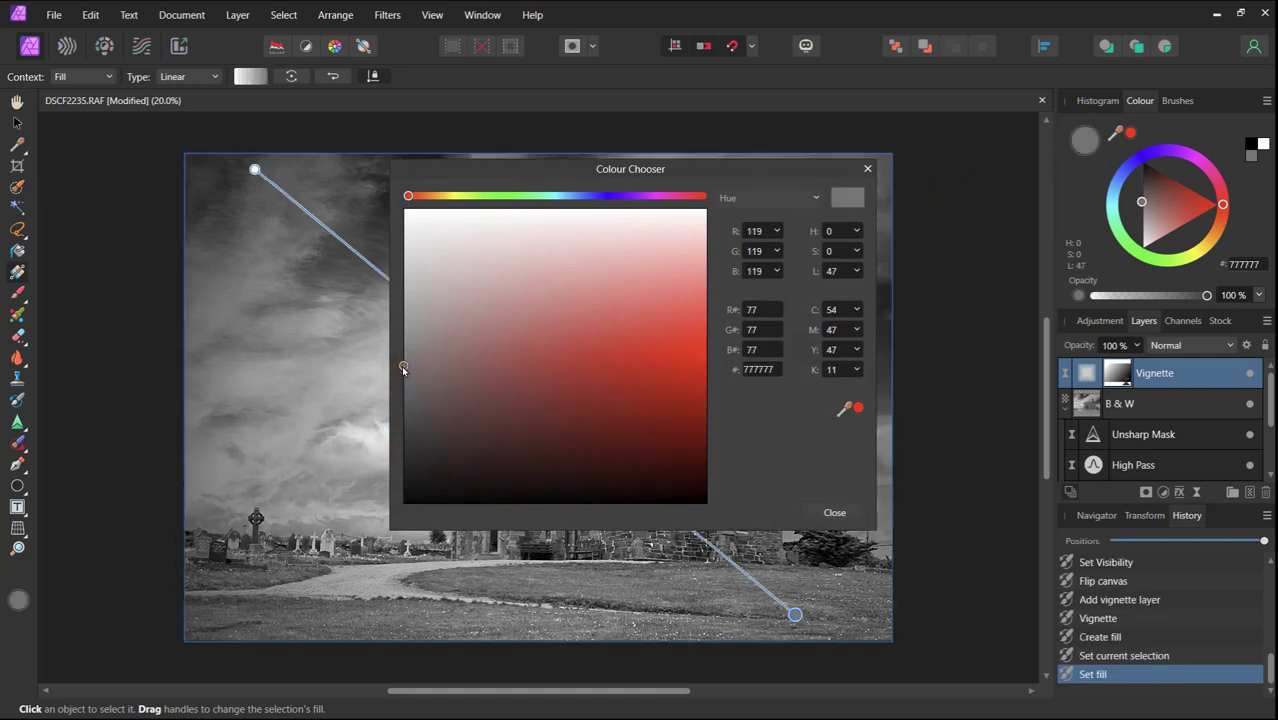
pyautogui.click(835, 513)
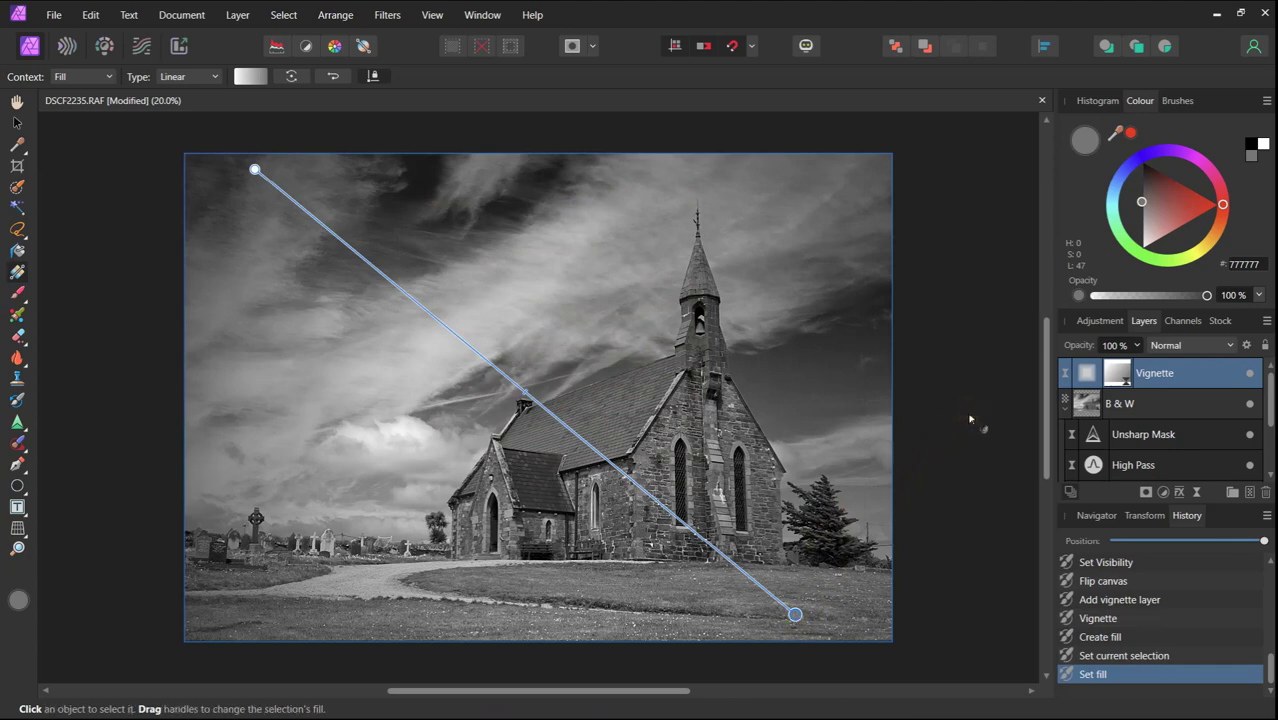
pyautogui.click(969, 419)
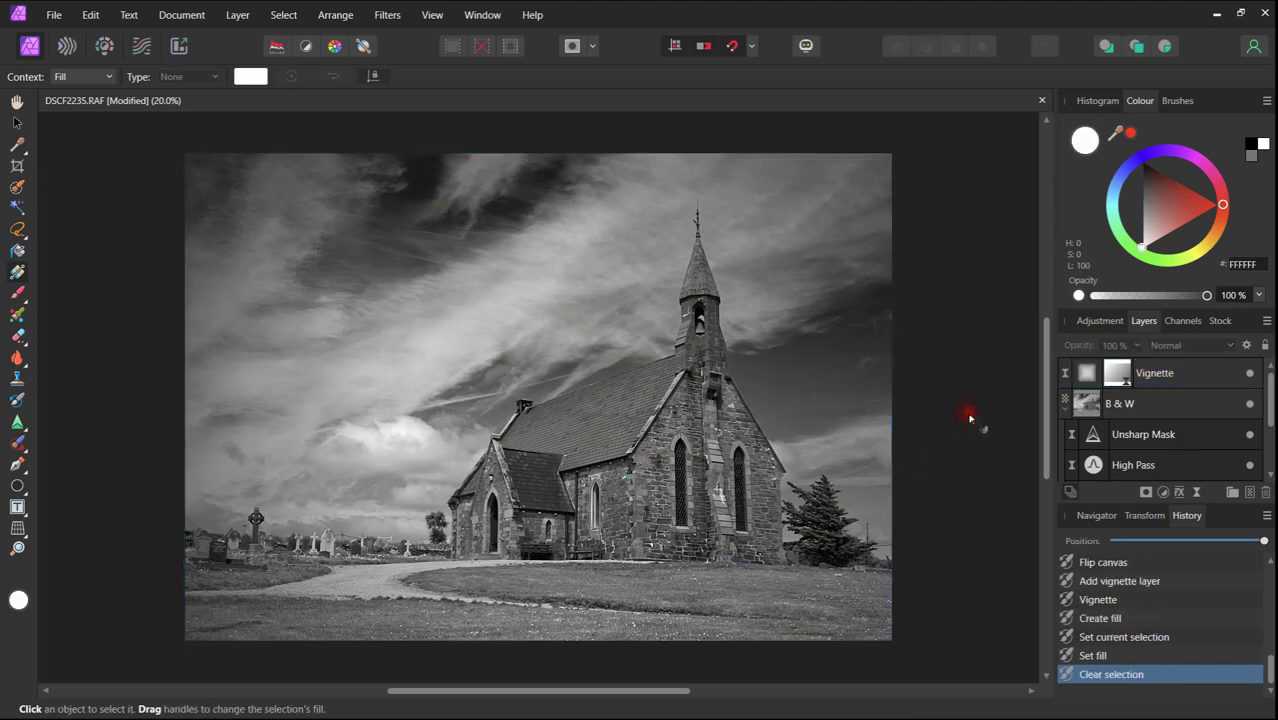
# - Toggle the Vignette layer off and on twice to compare its effect
pyautogui.click(1251, 376)
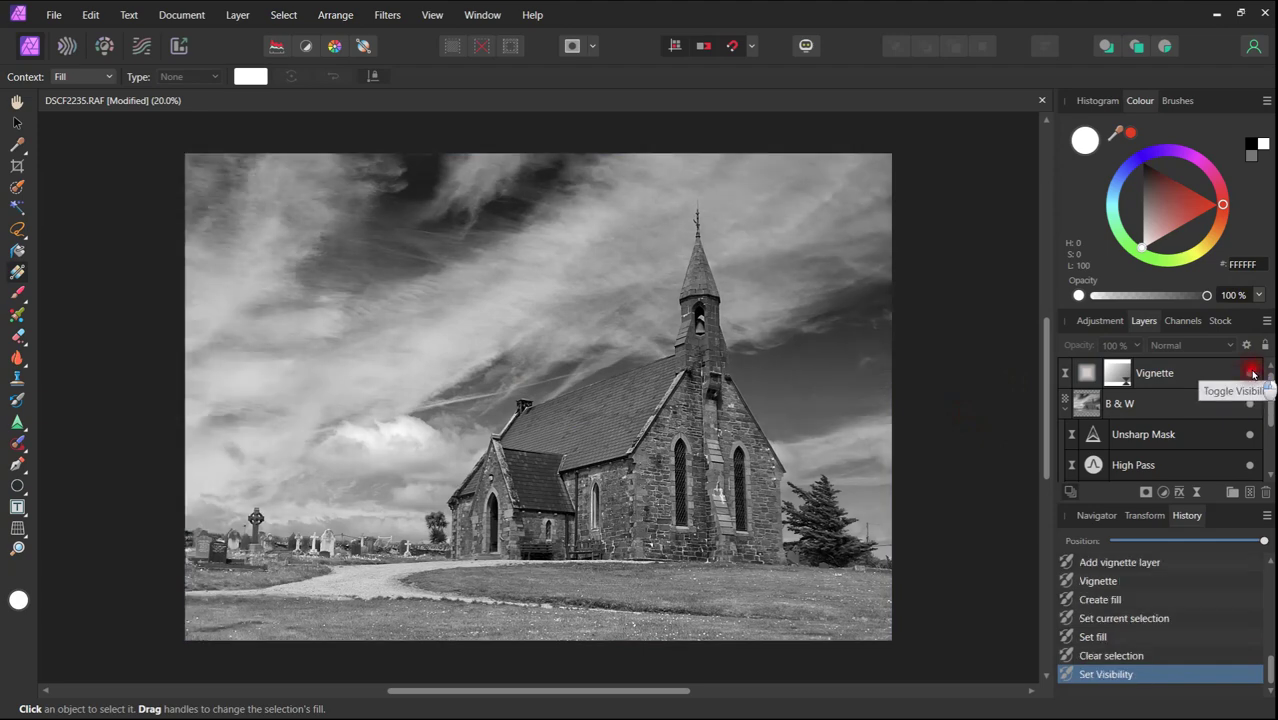
pyautogui.click(1251, 374)
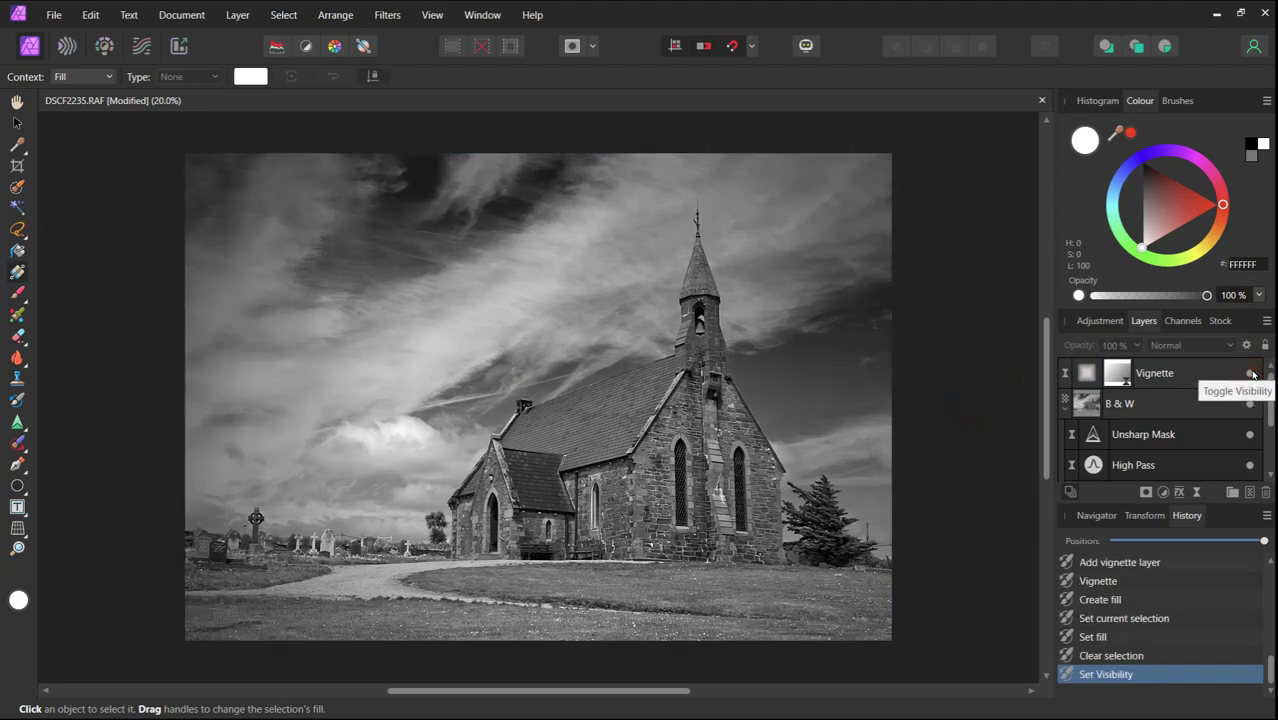
pyautogui.click(1252, 374)
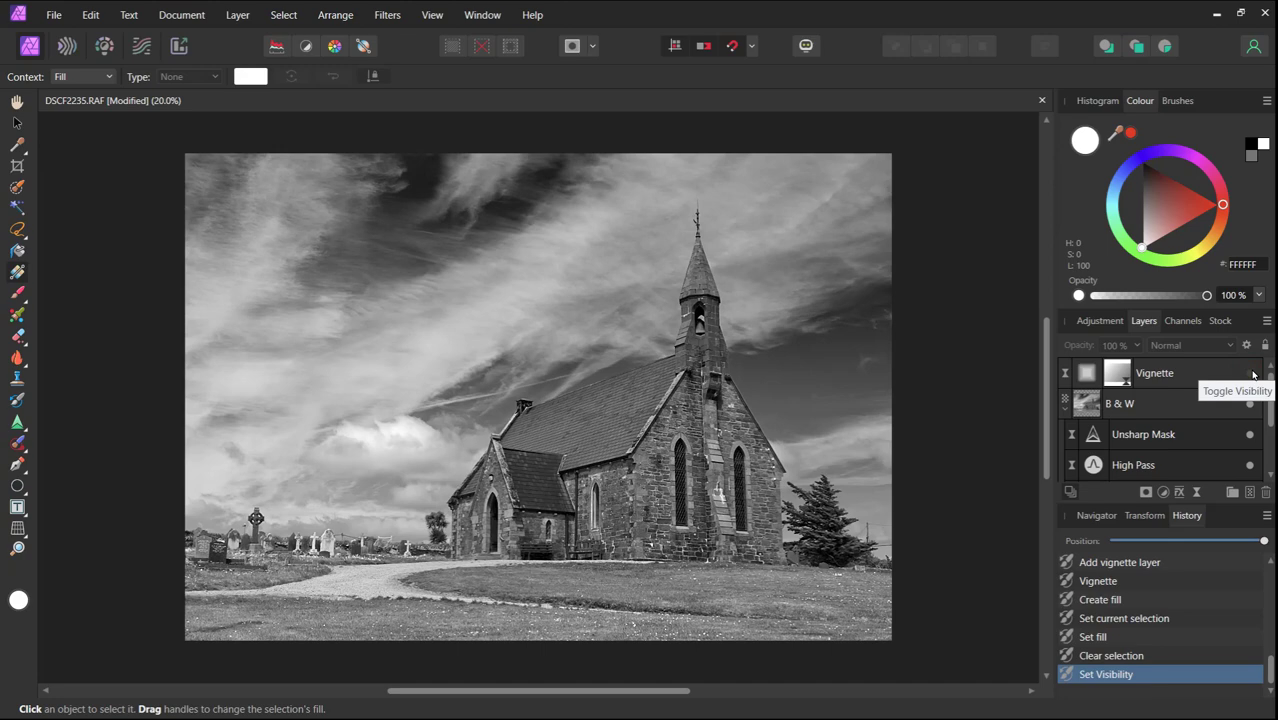
pyautogui.click(1251, 374)
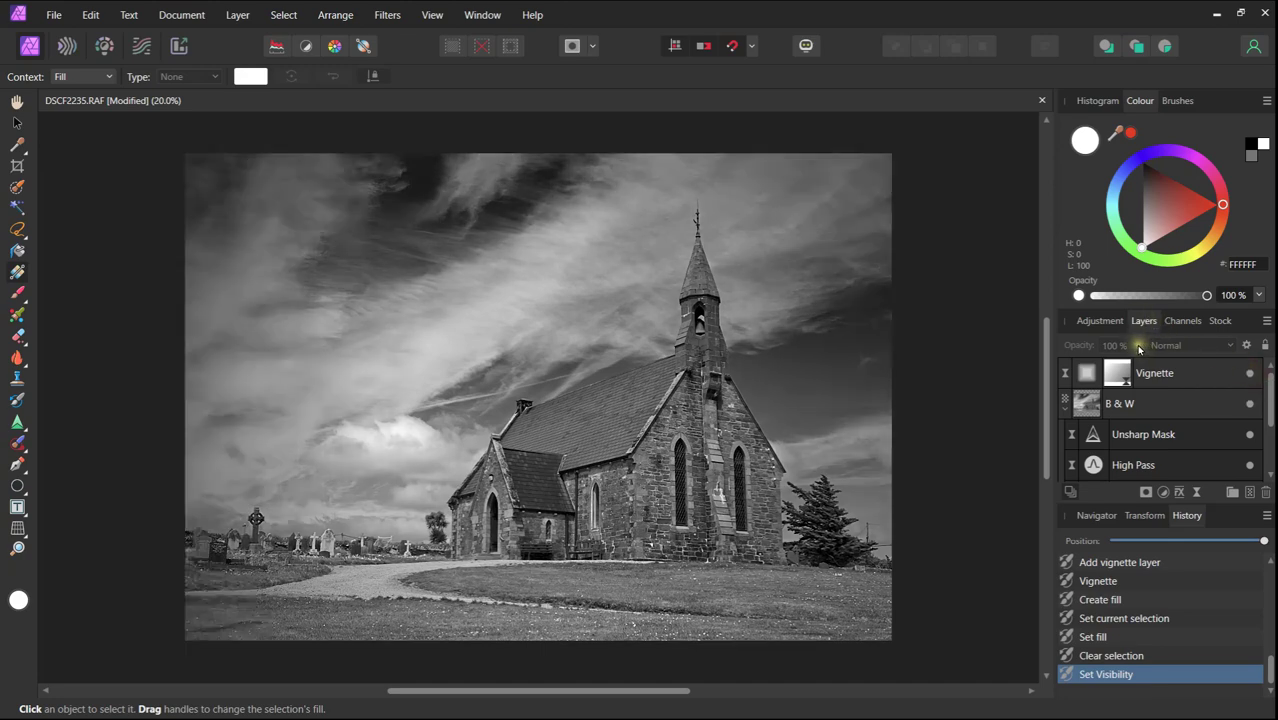
# - Lower the Vignette layer's opacity to 75%
pyautogui.click(1086, 380)
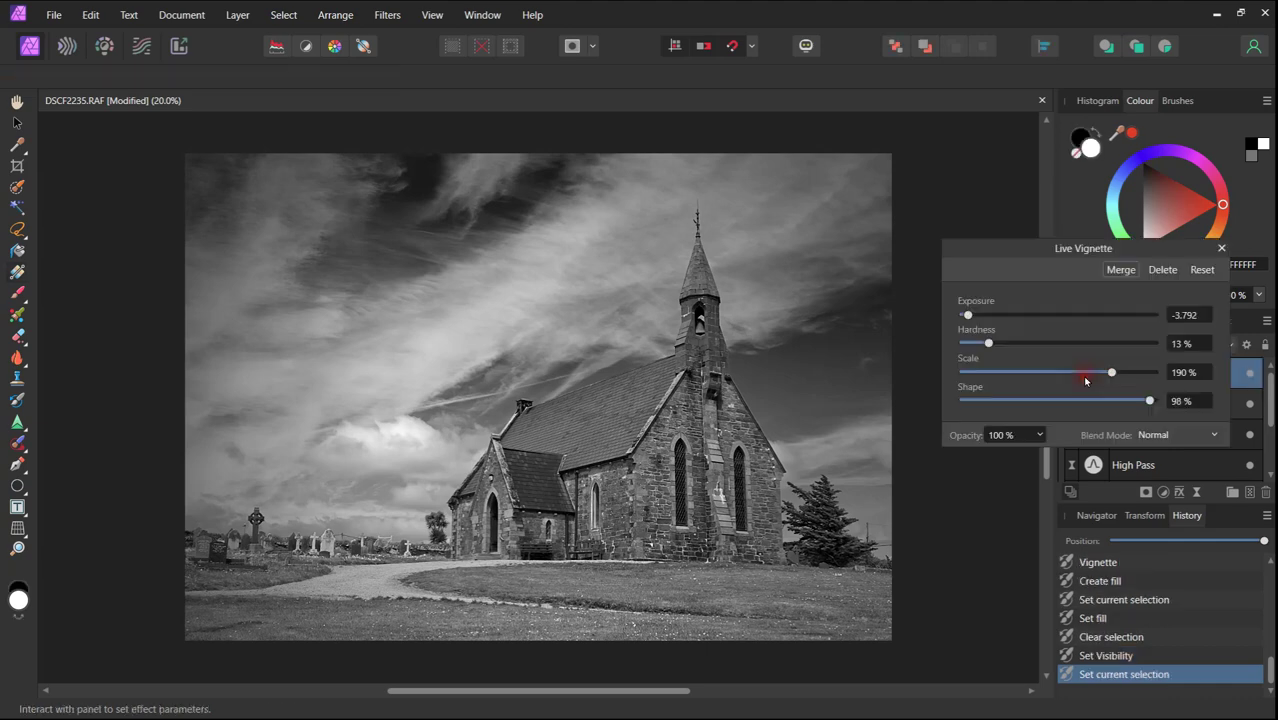
pyautogui.click(1038, 436)
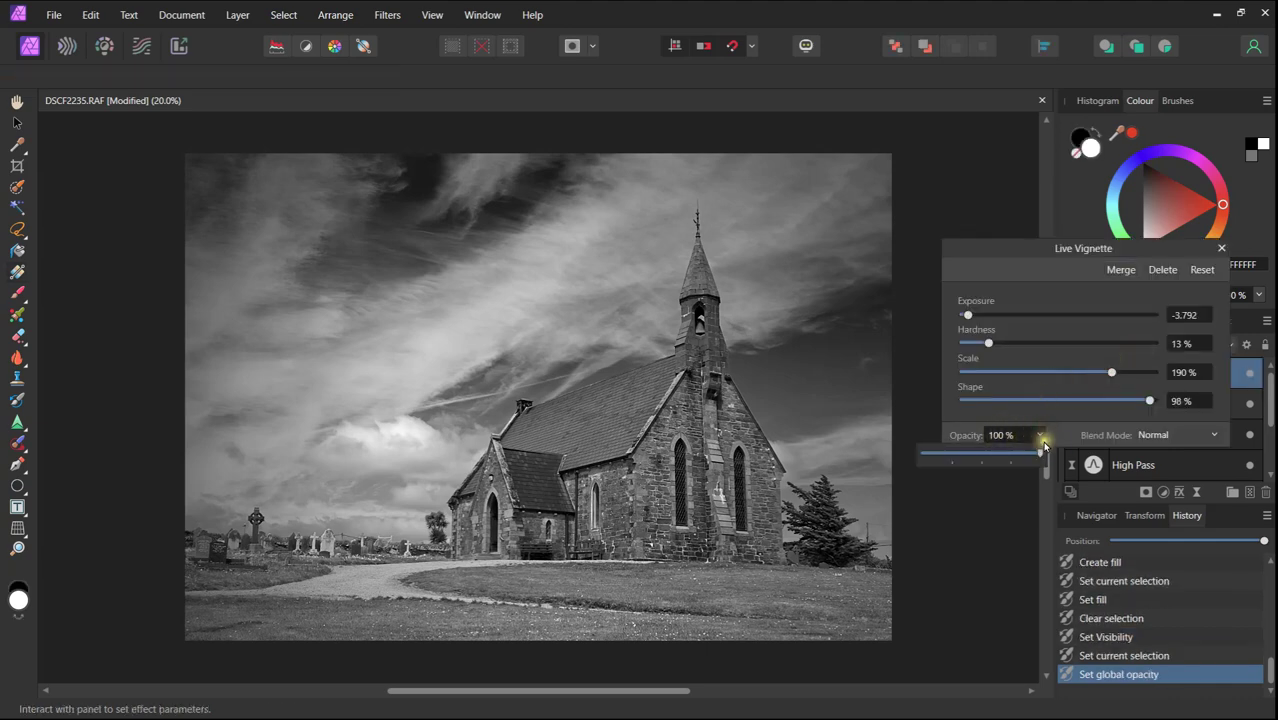
pyautogui.moveTo(1043, 447); pyautogui.dragTo(1012, 446)
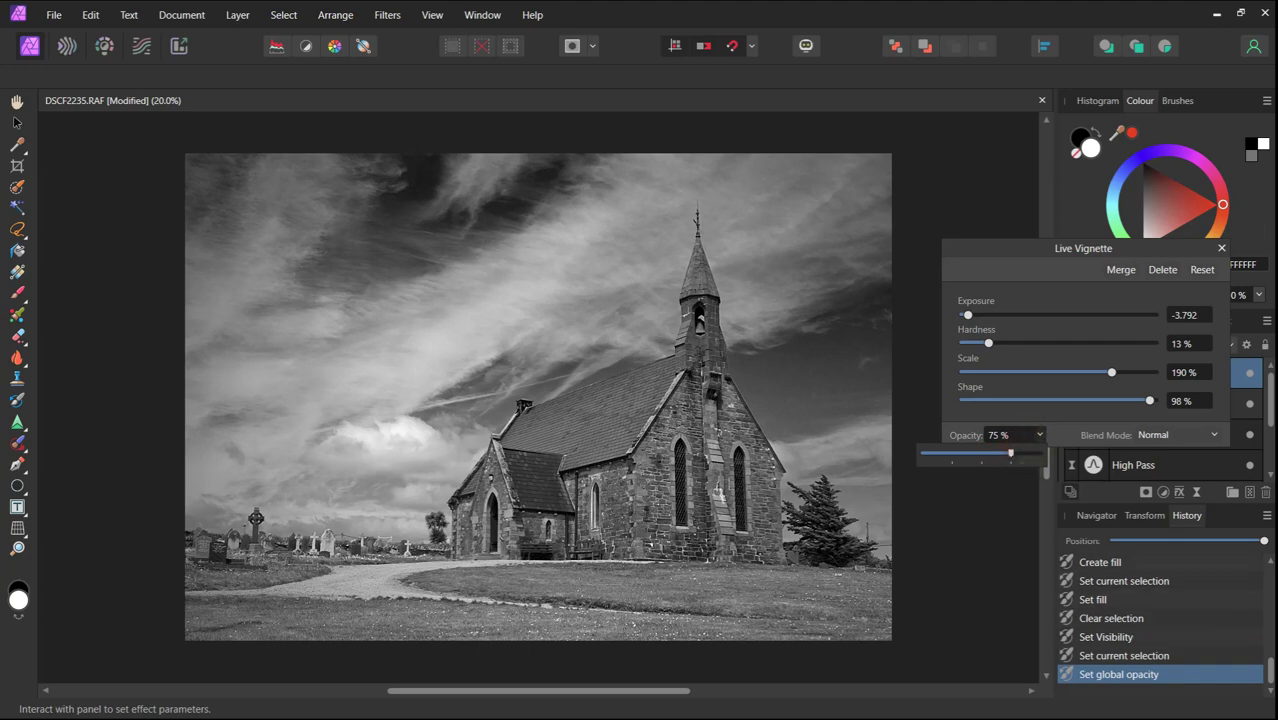
pyautogui.click(1221, 248)
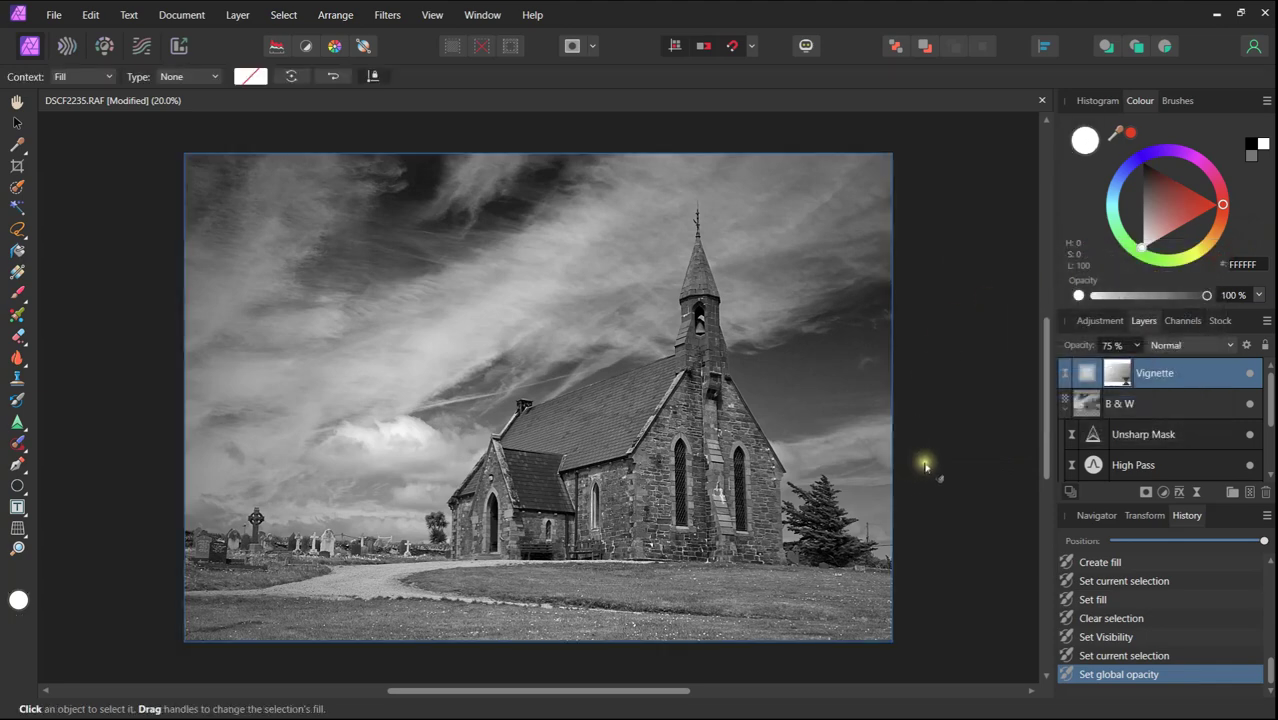